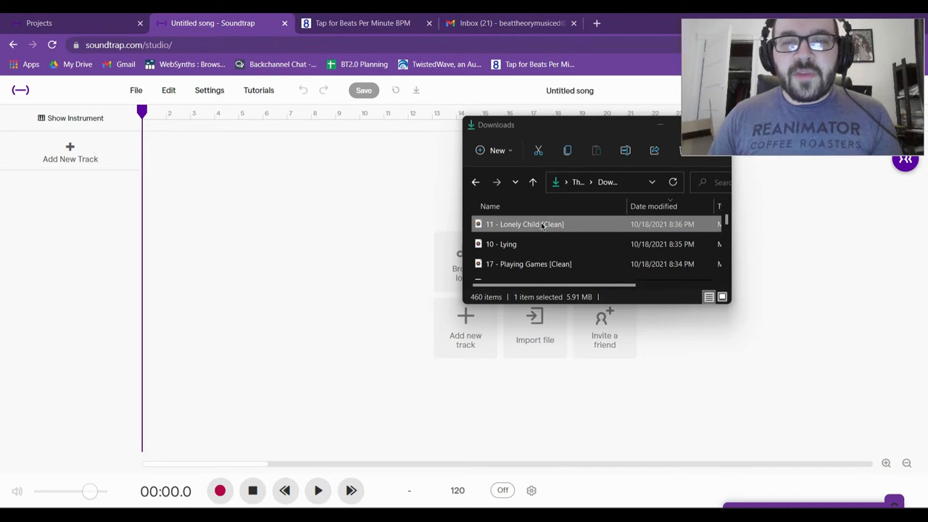
- Switch to the Tap for Beats Per Minute page and play 11 - Lonely Child [Clean] in Groove Music from about 1:22
double_click(540, 224)
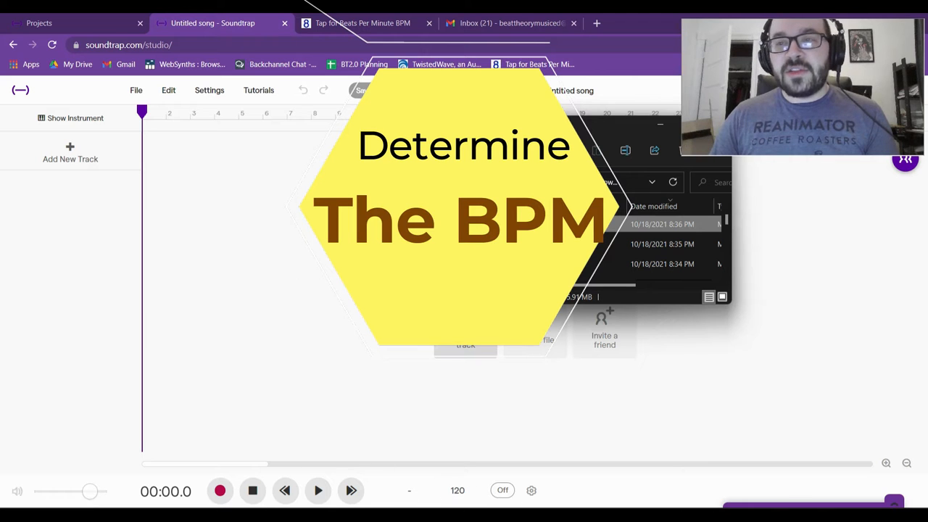
left_click(355, 22)
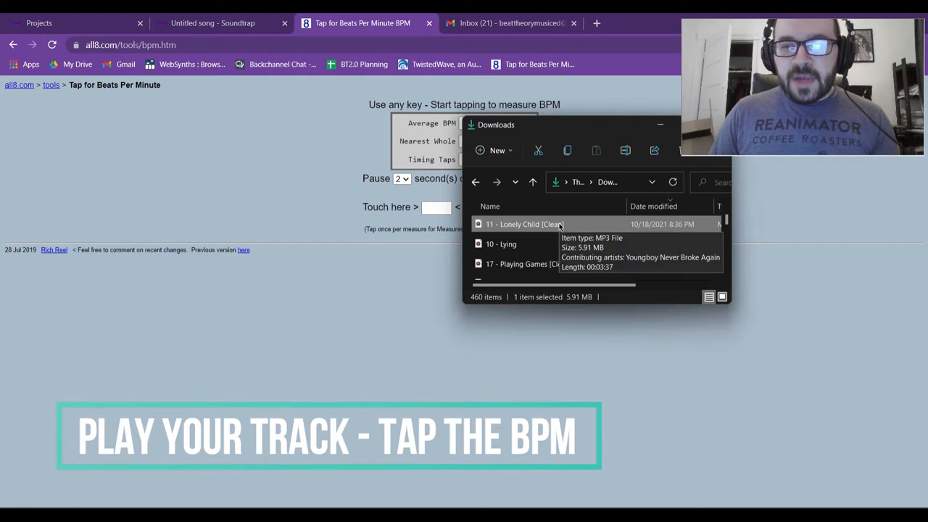
double_click(558, 225)
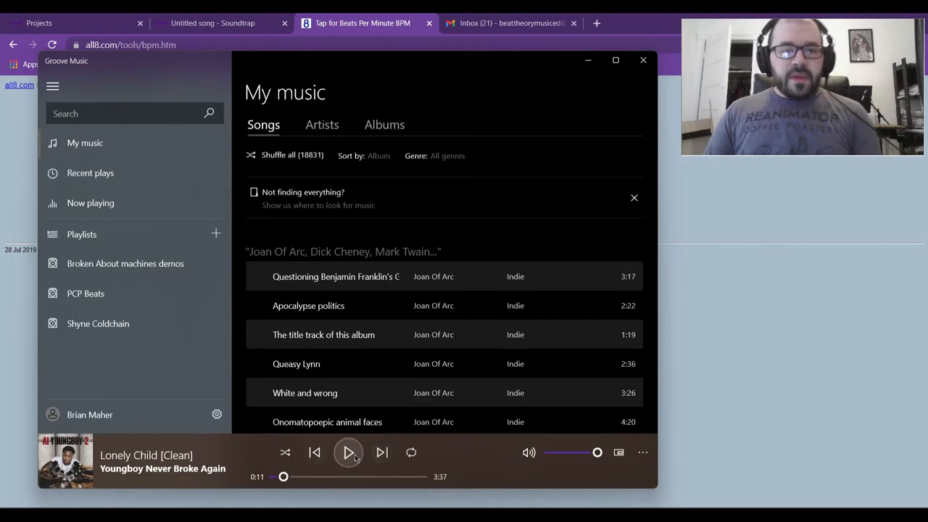
left_click_drag(316, 481, 330, 480)
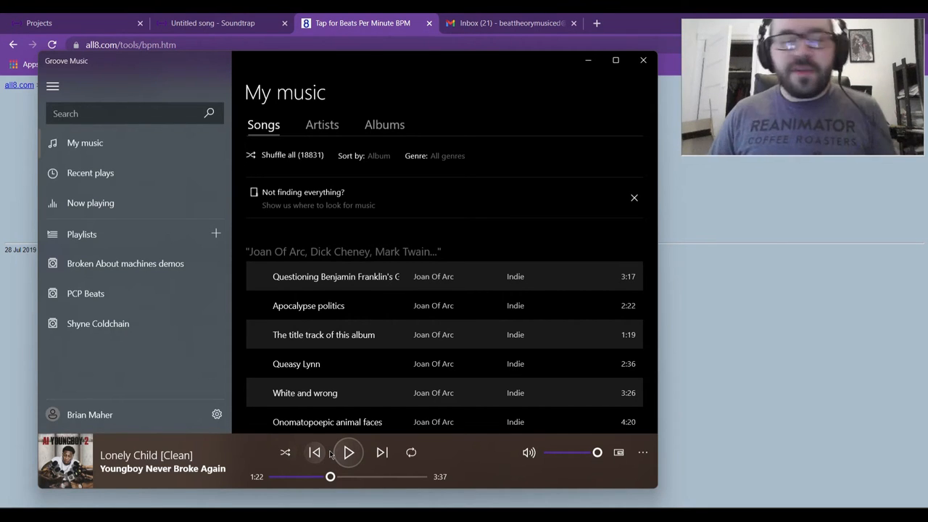
left_click(348, 453)
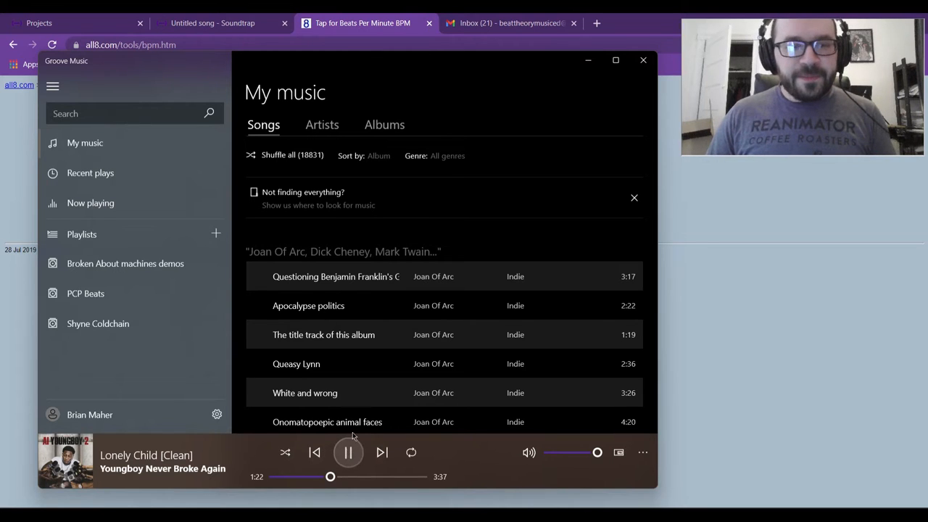
- Measure the playing song's tempo in the BPM tool by tapping along with the beat 40 times
left_click(587, 61)
left_click(444, 205)
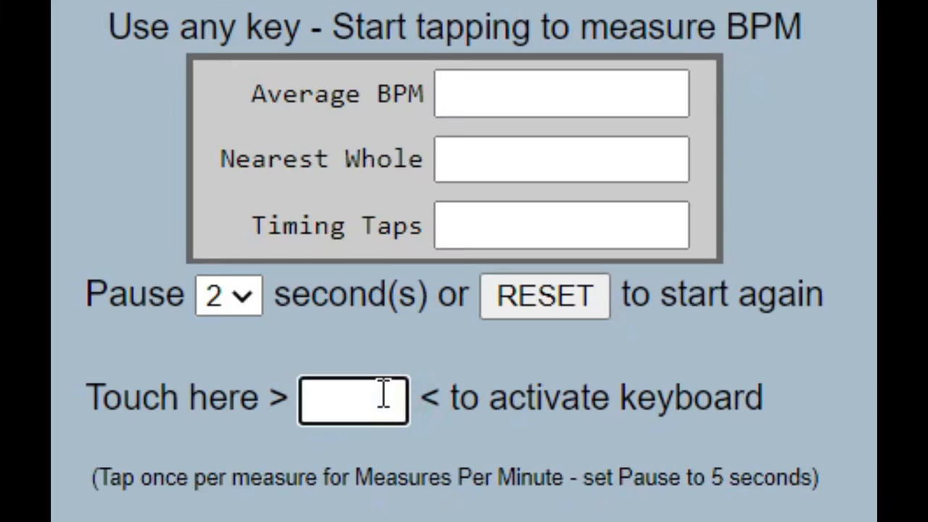
key("space")
key("space")
key("space")
key("space")
key("space")
key("space")
key("space")
key("space")
key("space")
key("space")
key("space")
key("space")
key("space")
key("space")
key("space")
key("space")
key("space")
key("space")
key("space")
key("space")
key("space")
key("space")
key("space")
key("space")
key("space")
key("space")
key("space")
key("space")
key("space")
key("space")
key("space")
key("space")
key("space")
key("space")
key("space")
key("space")
key("space")
key("space")
key("space")
key("space")
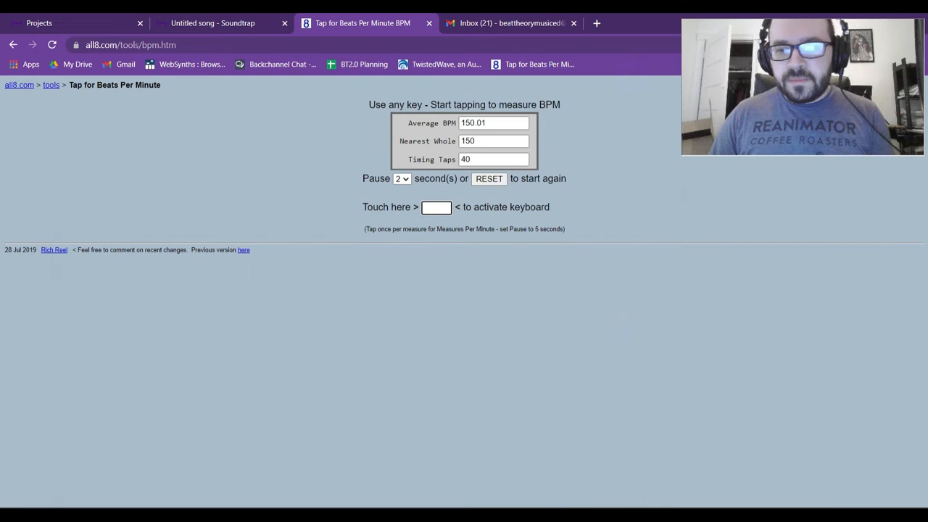
- Pause the song in Groove Music and return to the tapping page to read the nearest whole BPM
left_click(580, 515)
left_click(346, 454)
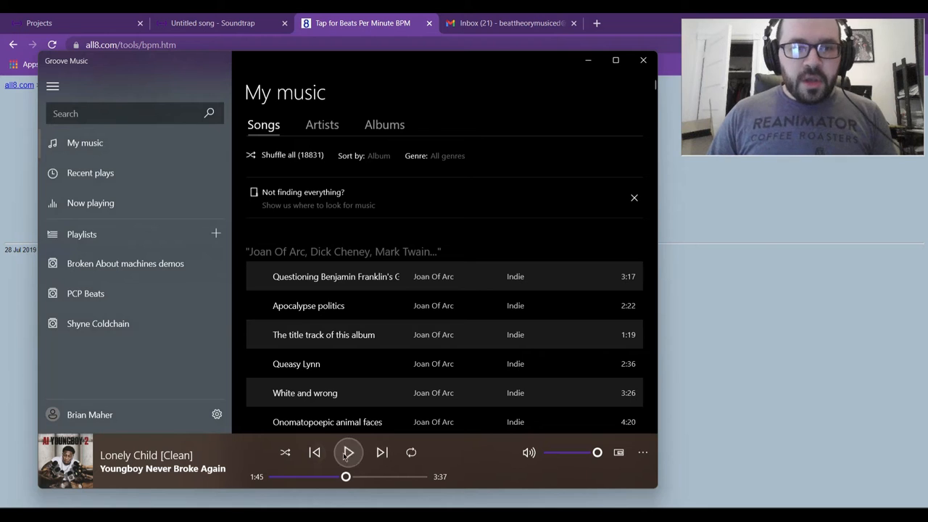
left_click(588, 60)
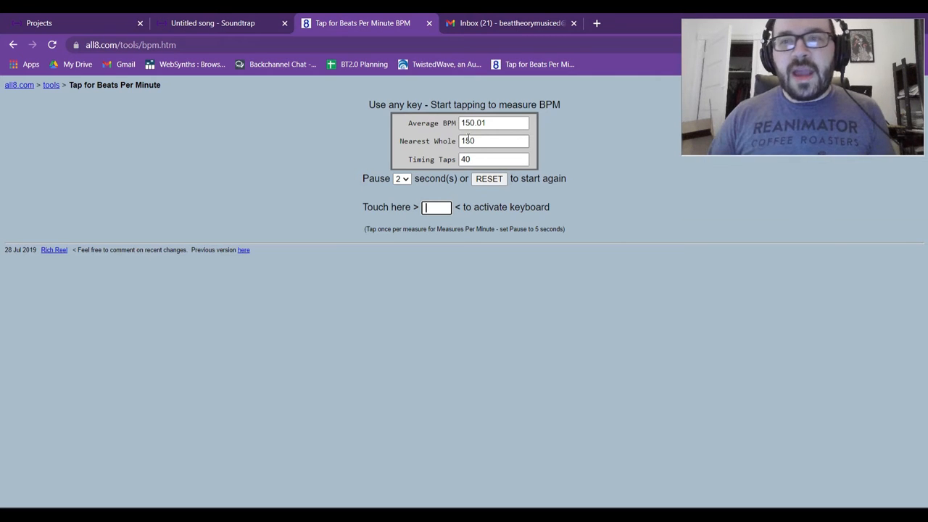
- Switch to the untitled Soundtrap song and set its tempo to 150 BPM
left_click(229, 16)
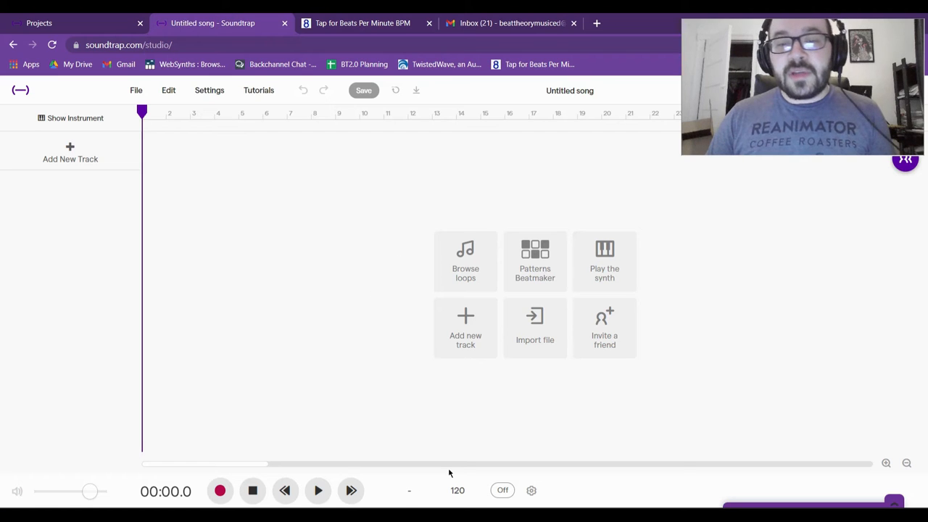
left_click(457, 492)
left_click_drag(470, 424, 438, 424)
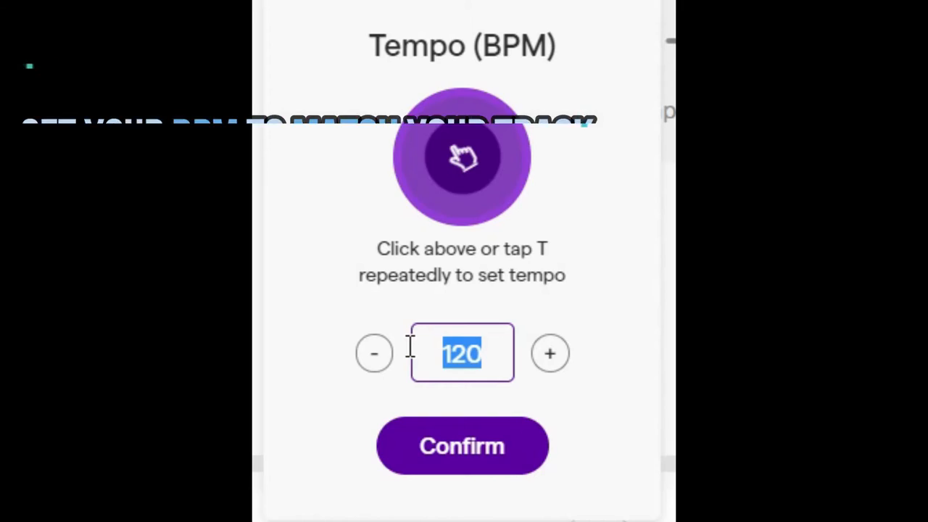
type("15")
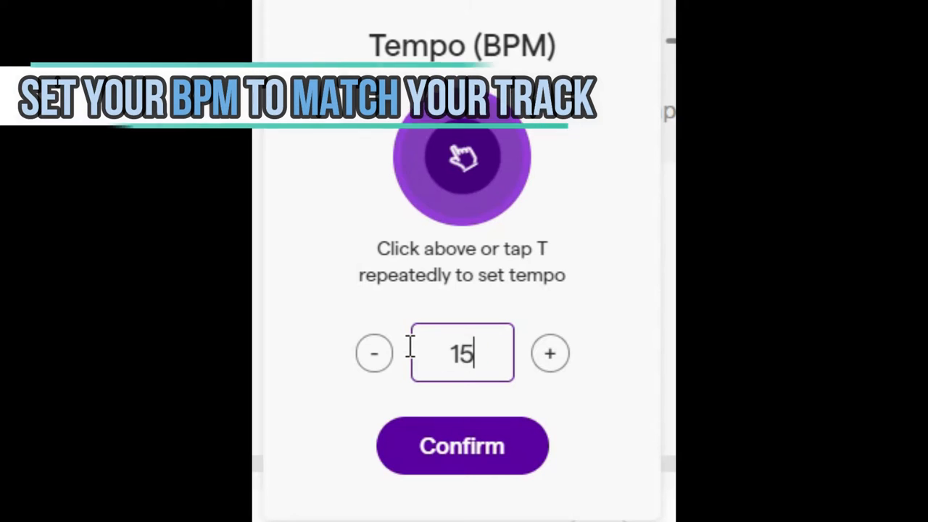
key("BackSpace")
type("20")
key("BackSpace")
key("BackSpace")
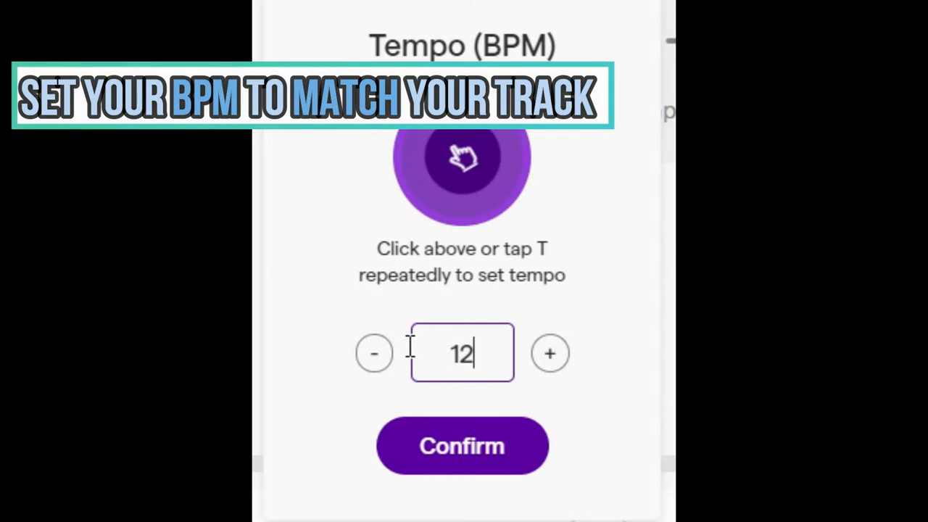
type("50")
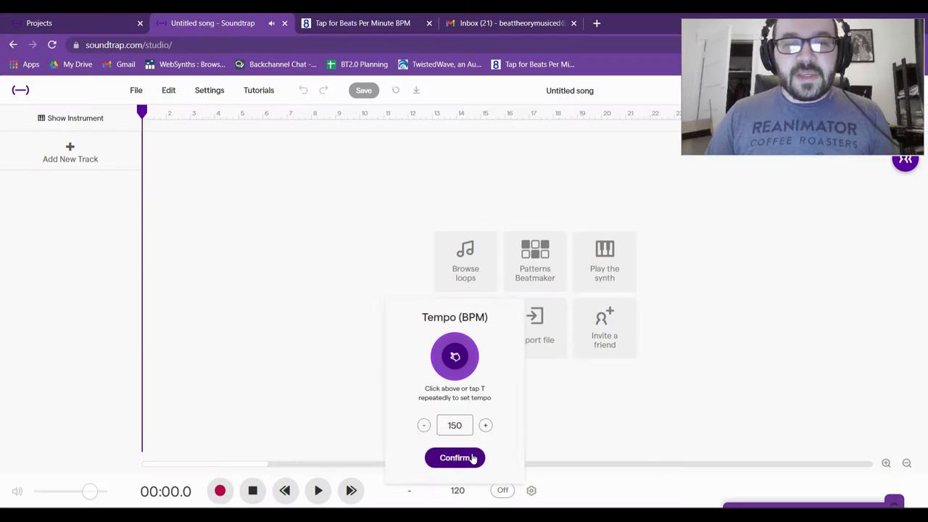
left_click(508, 444)
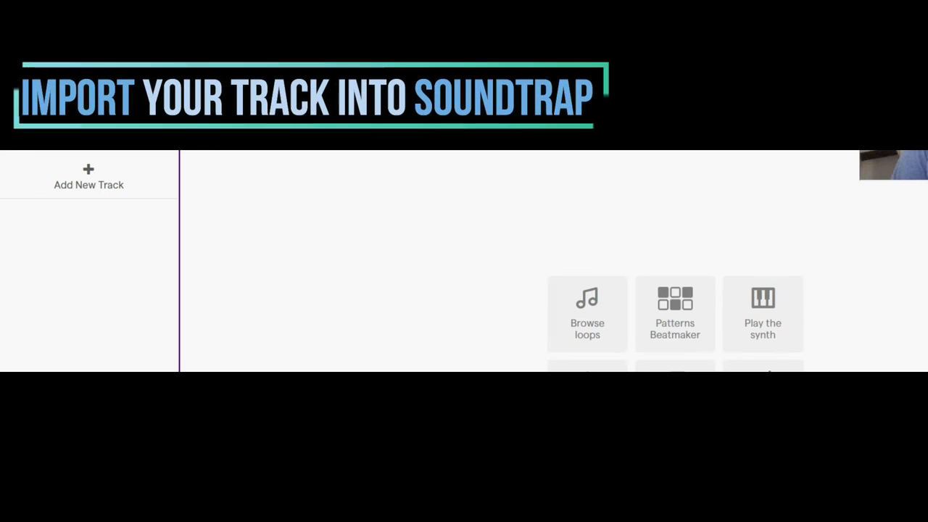
- Import 11 - Lonely Child [Clean] from the Downloads folder into the song as a new track
left_click(395, 515)
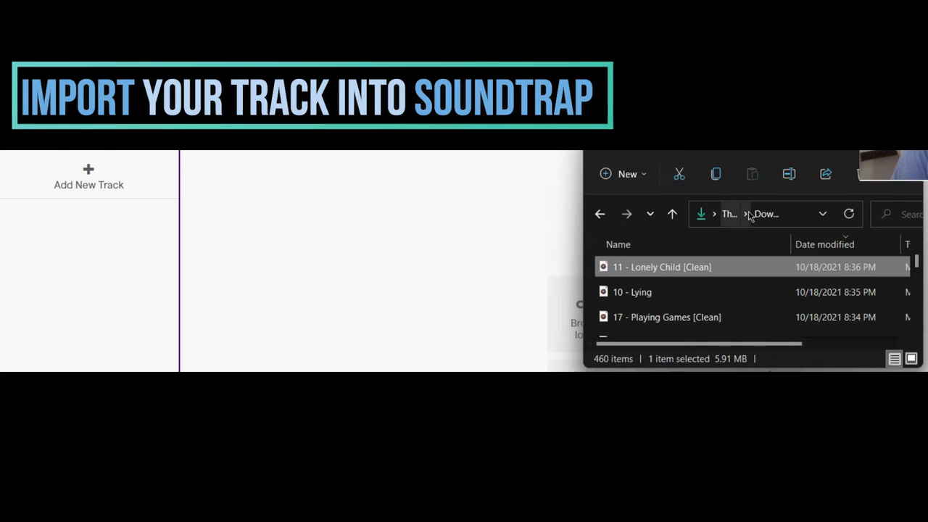
left_click_drag(738, 257, 121, 182)
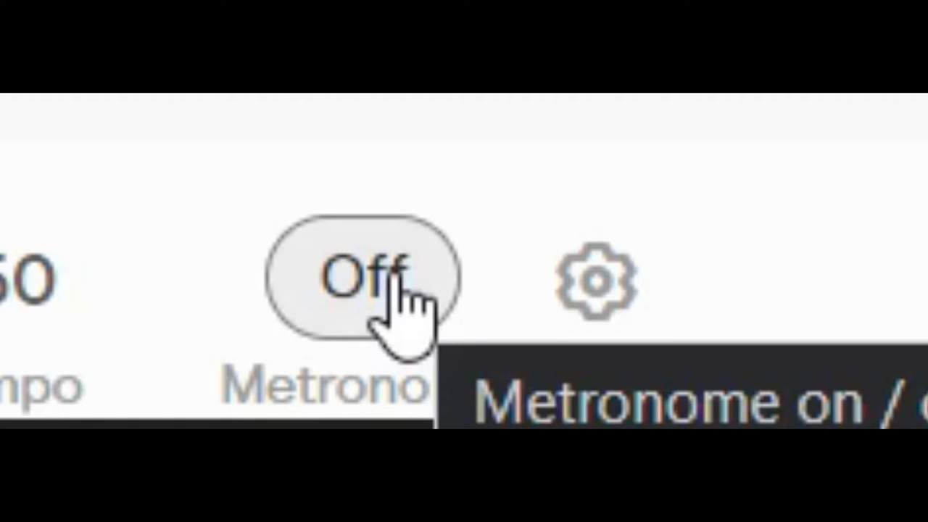
- Play the track with the metronome on, changing the metronome sound to Clave and raising its volume
left_click(503, 490)
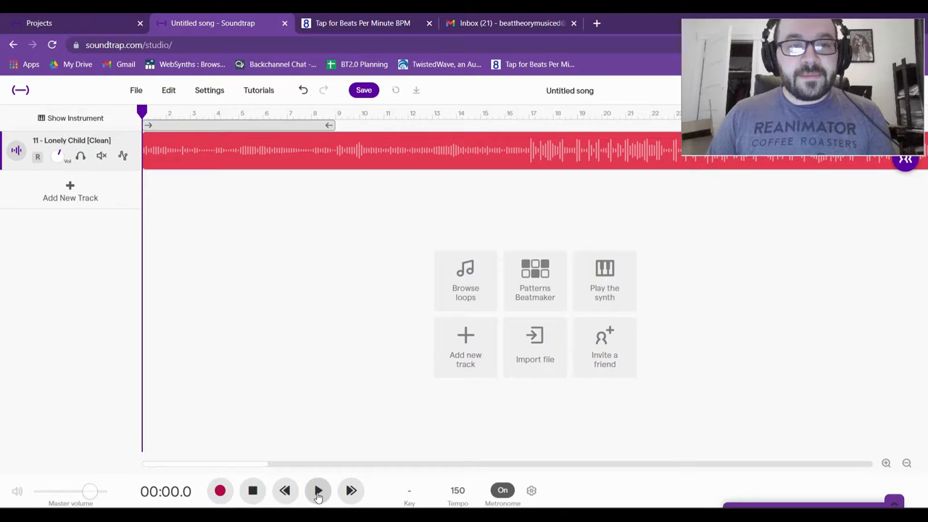
left_click(317, 492)
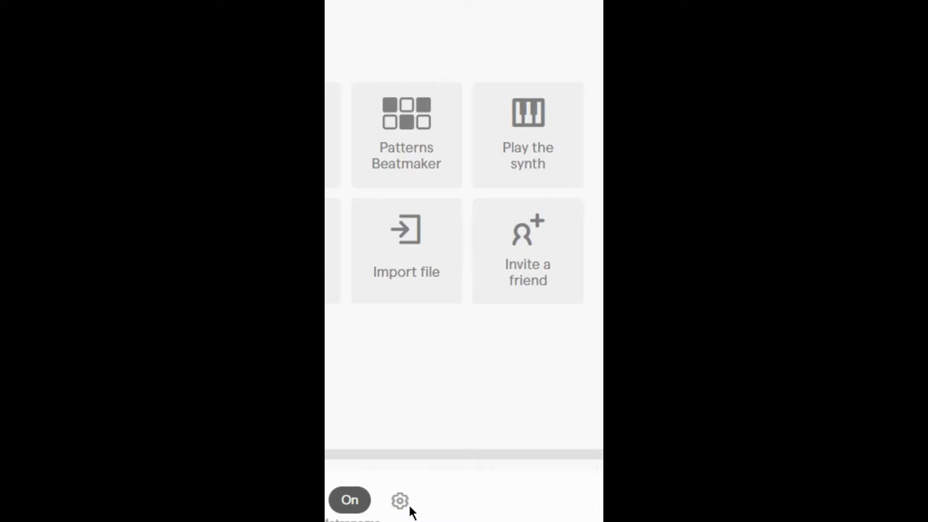
left_click(531, 491)
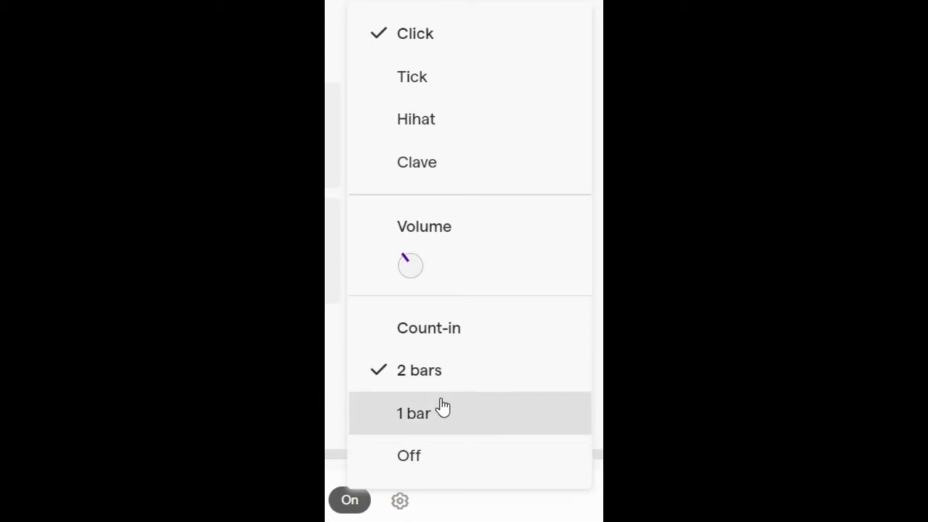
left_click(406, 160)
left_click(400, 501)
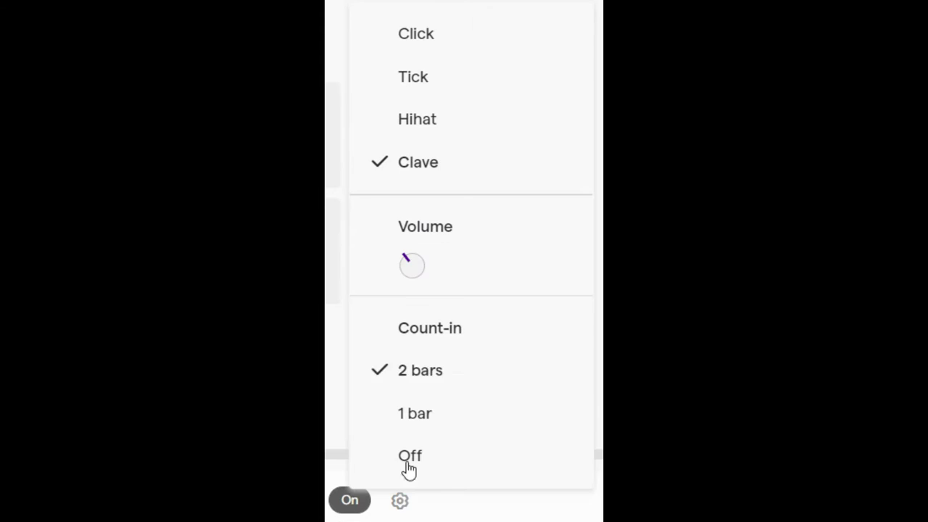
left_click_drag(411, 268, 414, 212)
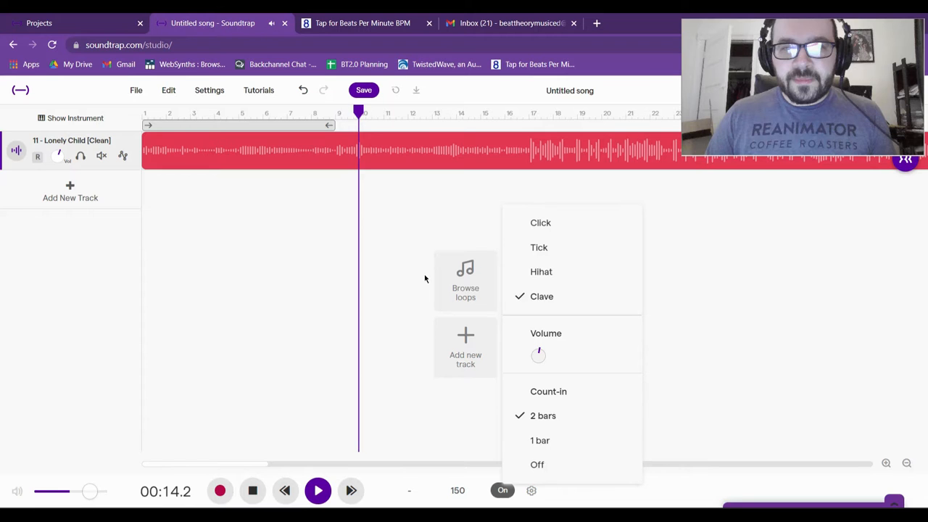
left_click(399, 239)
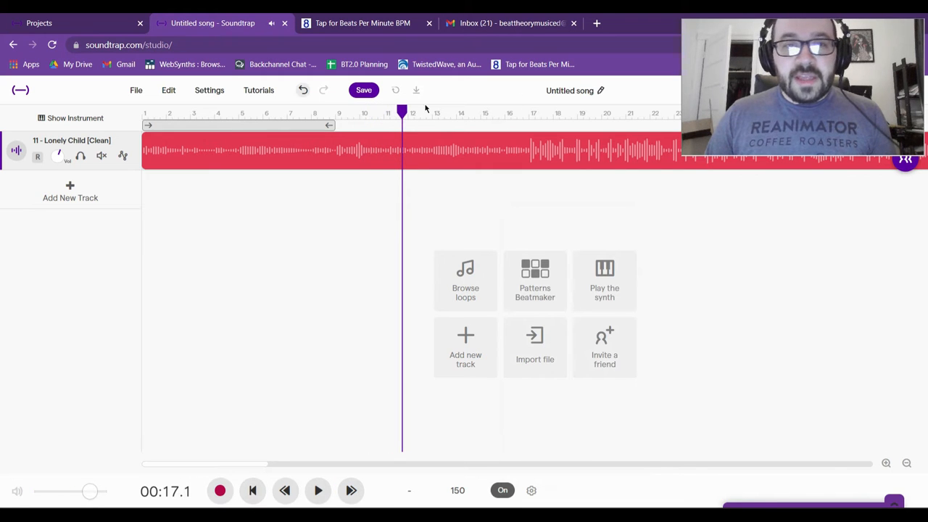
- Play a short section of the track from about 01:42 to check its alignment with the metronome
left_click_drag(451, 111, 444, 111)
left_click(906, 461)
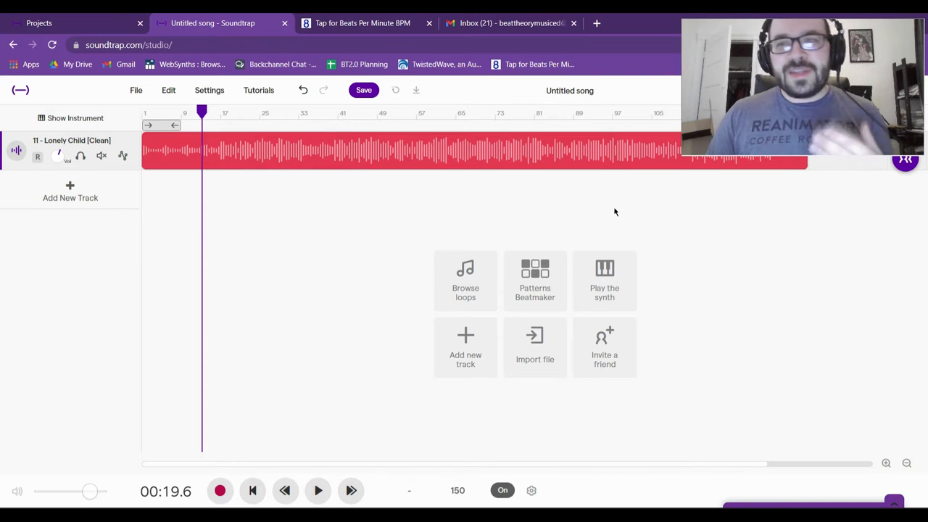
left_click(452, 127)
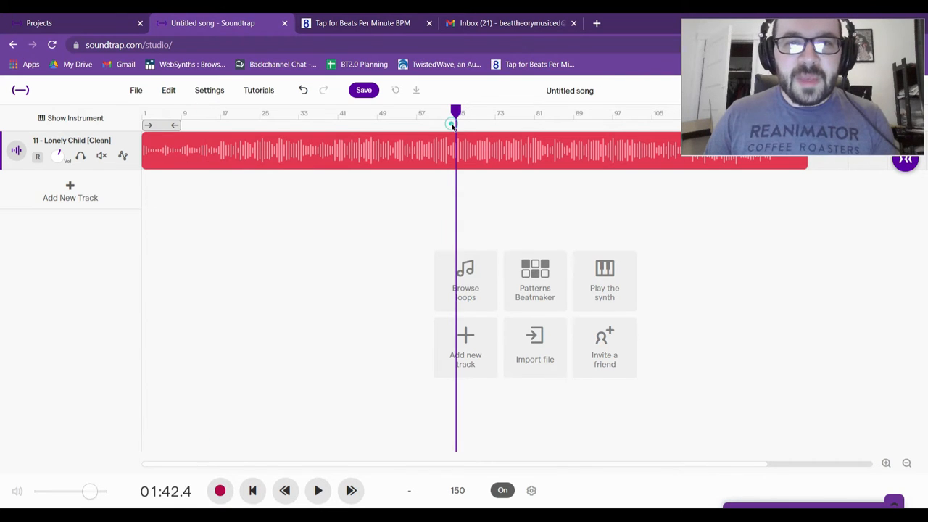
key("space")
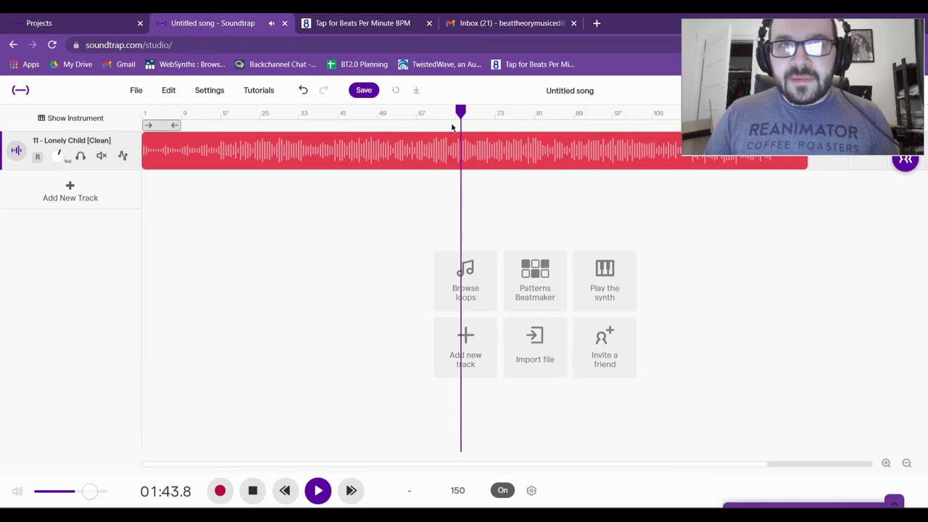
key("space")
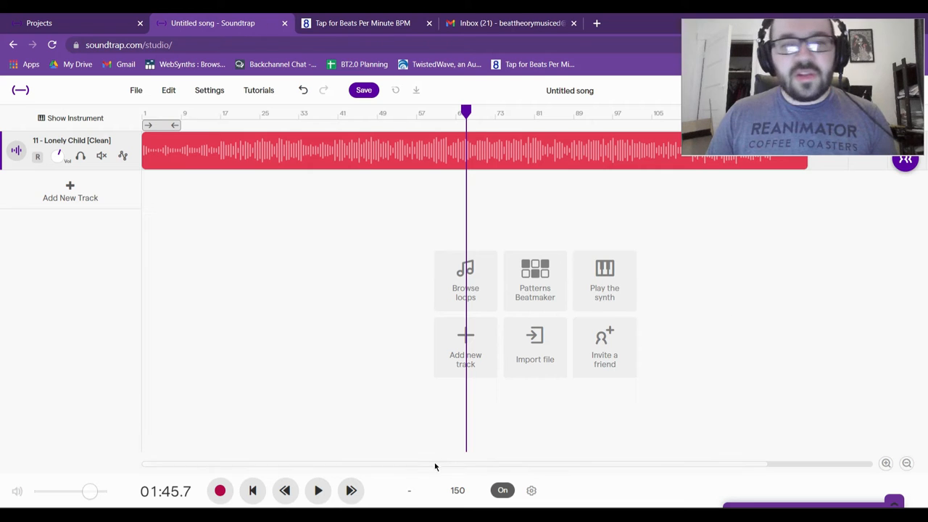
- Trim the silent lead-in from the start of the Lonely Child clip, up to just before the first beat
left_click(885, 463)
left_click(886, 463)
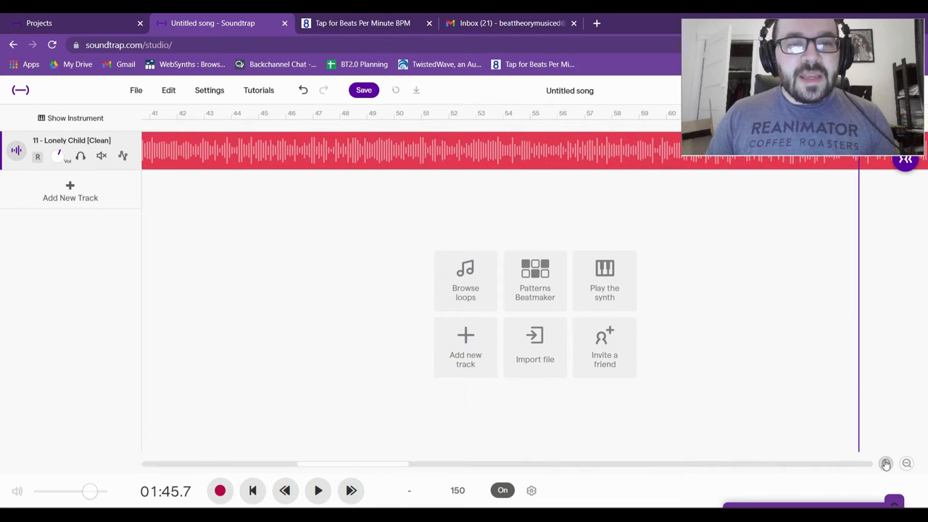
left_click(886, 463)
left_click_drag(367, 464, 128, 463)
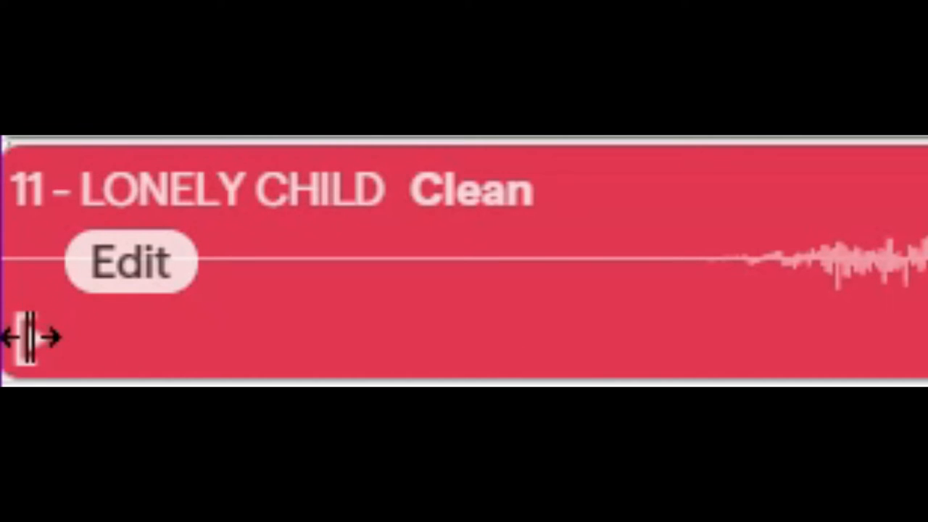
left_click_drag(29, 339, 774, 342)
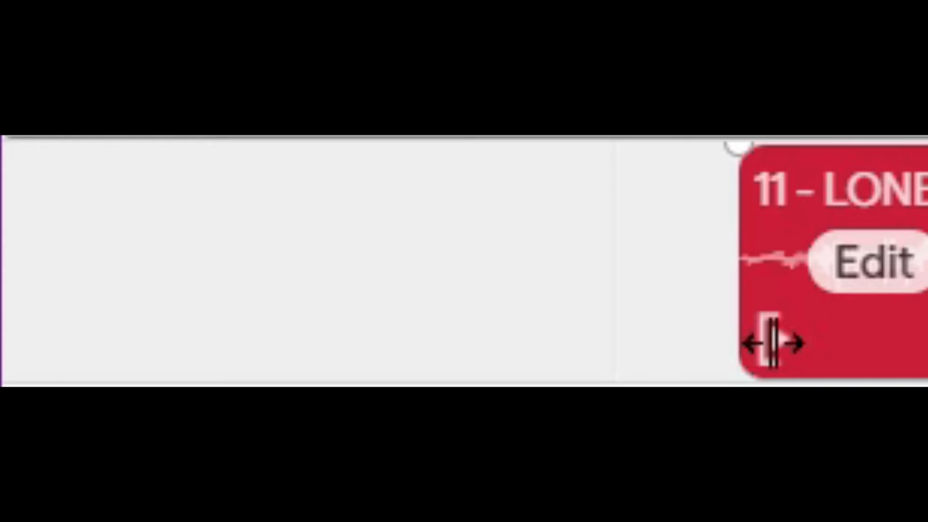
left_click_drag(773, 342, 779, 342)
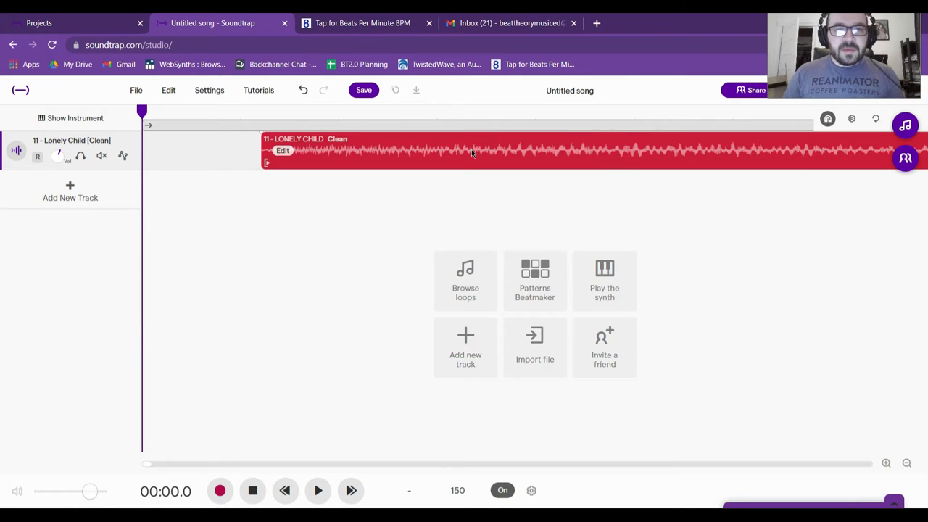
- Move the trimmed clip to the very start of the timeline and play it from 00:00.0 against the metronome
left_click_drag(472, 150, 341, 166)
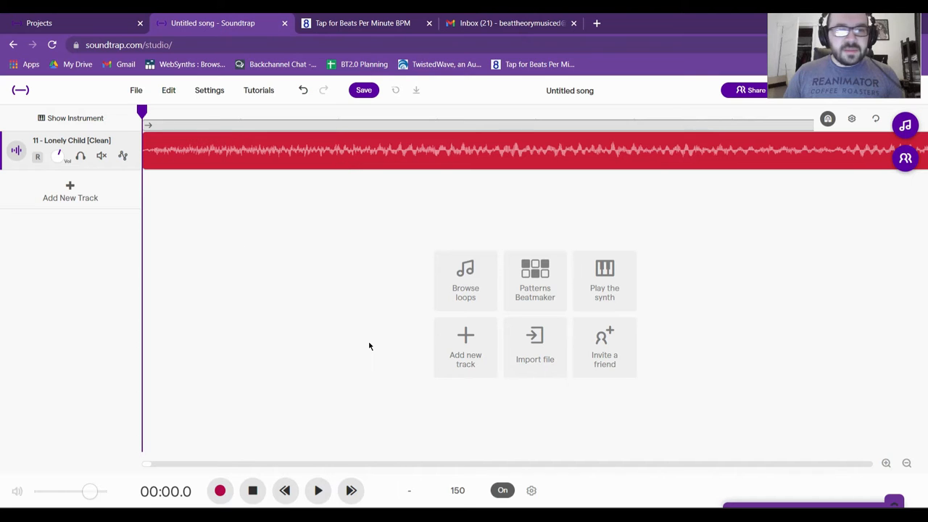
left_click(906, 464)
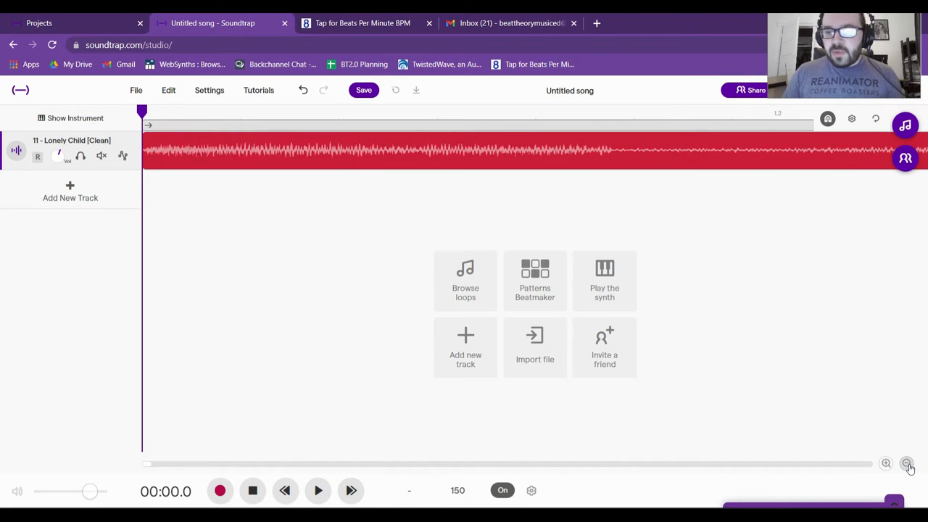
left_click(906, 464)
left_click(906, 464)
left_click(906, 464)
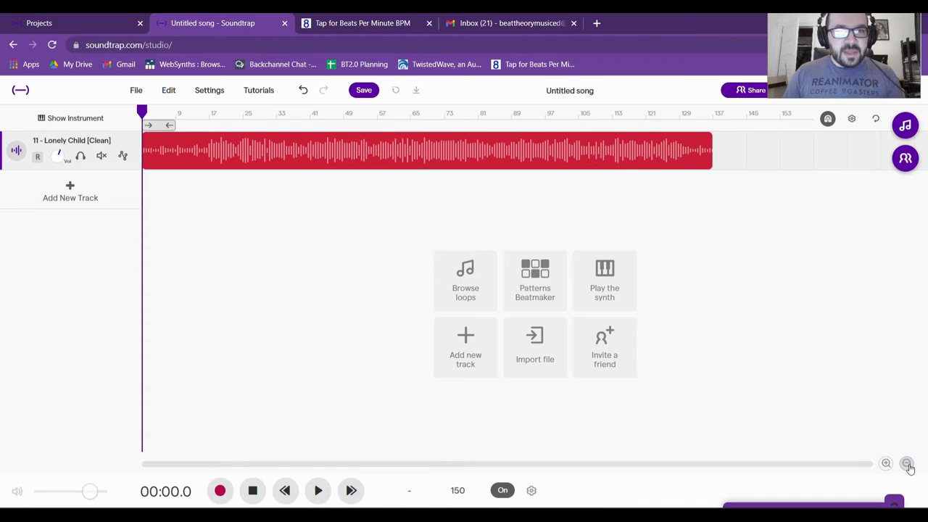
left_click(320, 490)
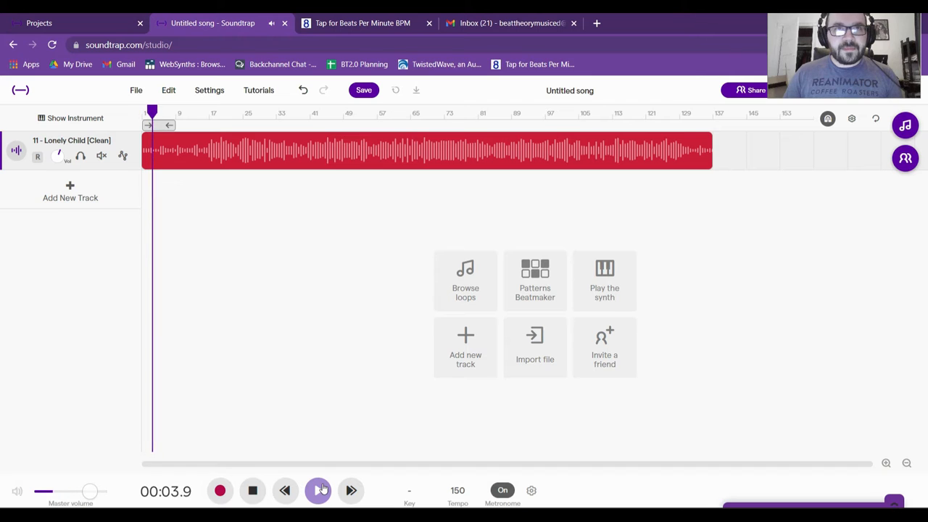
- Play a short section from about 01:42.4 against the metronome, stop it, and return the playhead to the start of the song
left_click(322, 489)
left_click(411, 120)
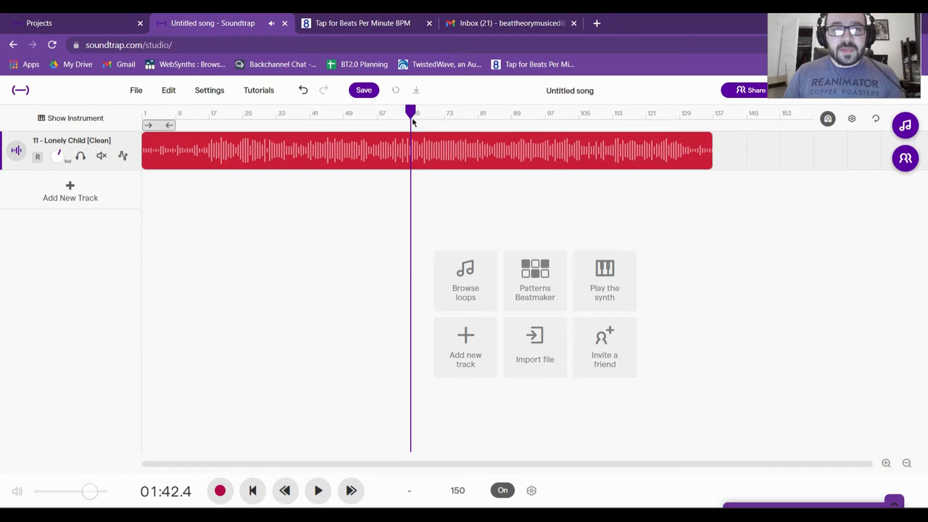
key("space")
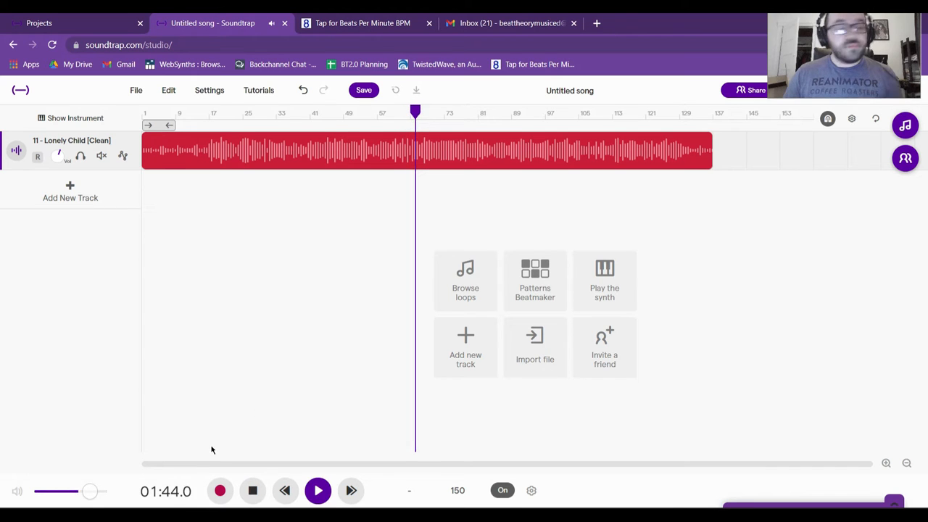
left_click(256, 487)
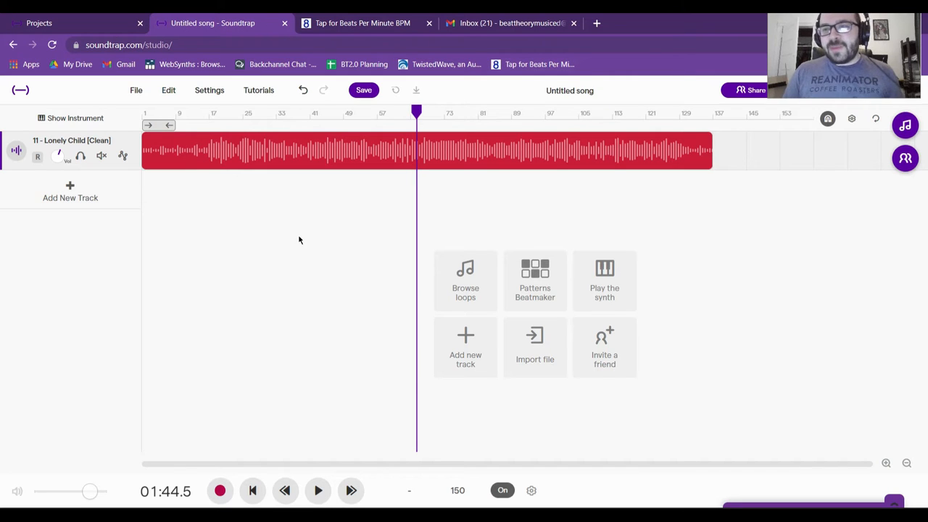
key("Return")
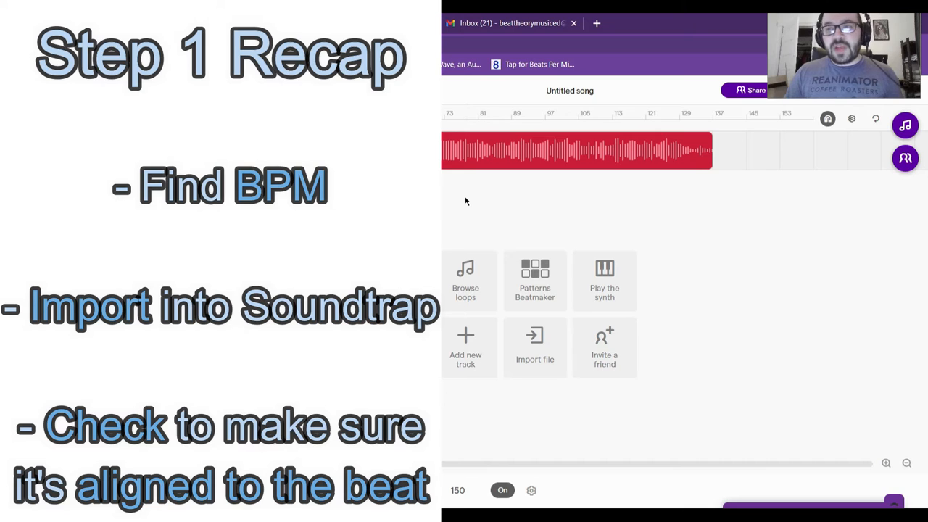
left_click(459, 489)
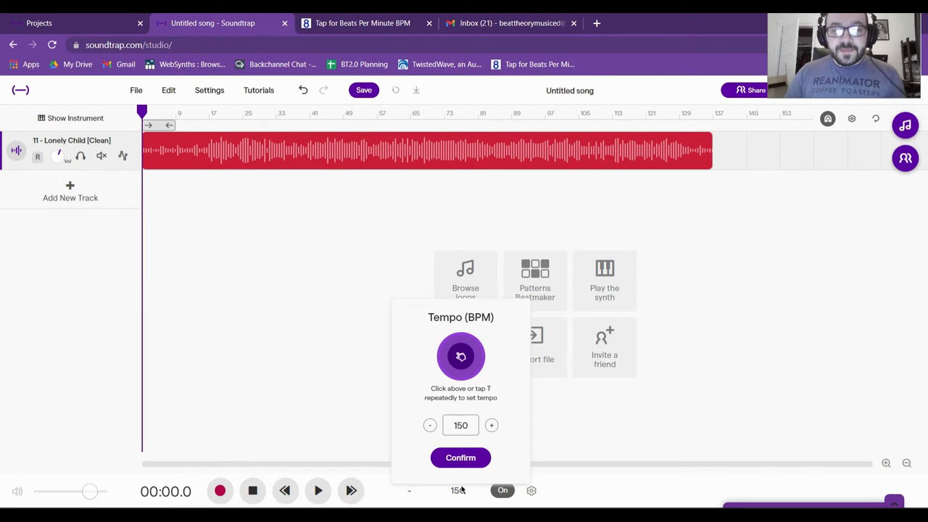
left_click_drag(470, 424, 408, 426)
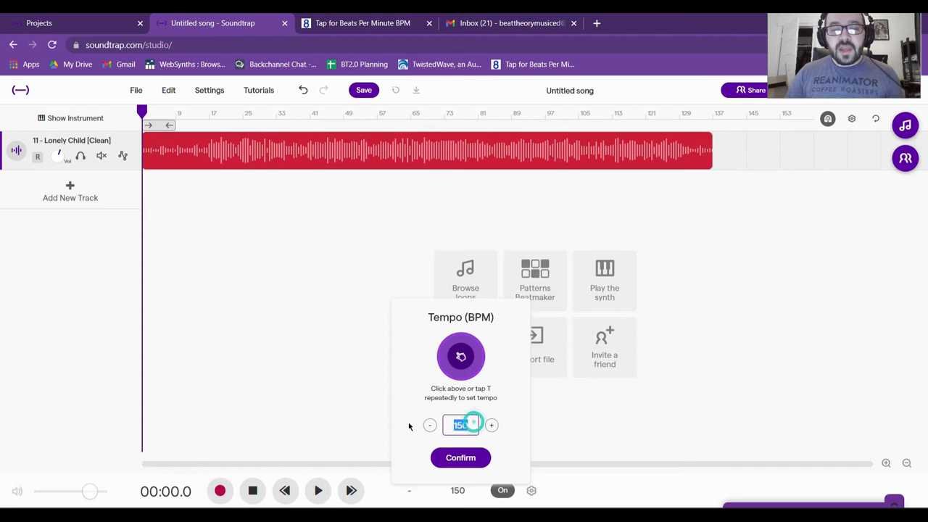
type("154")
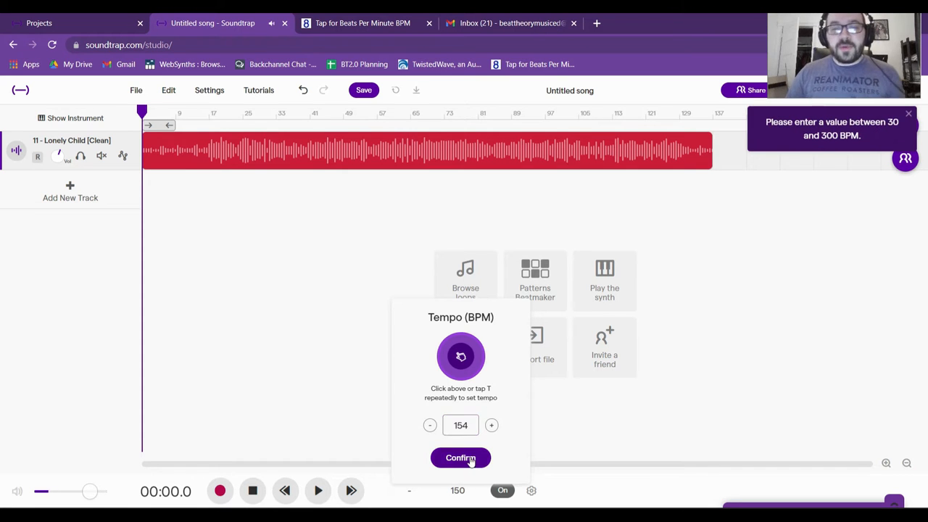
left_click(470, 458)
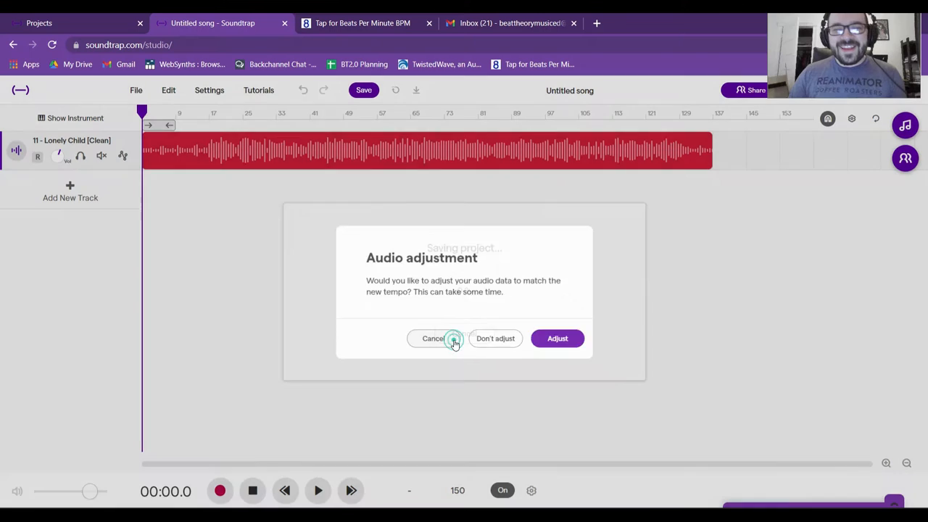
left_click(406, 433)
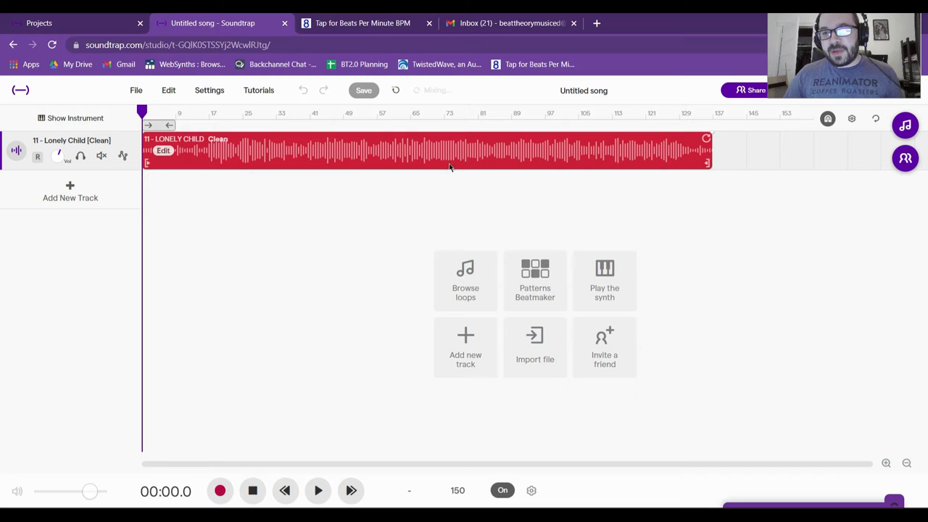
- Search Google in a new browser tab for "nba youngboy lonely child lyrics"
left_click(597, 25)
type("nba young")
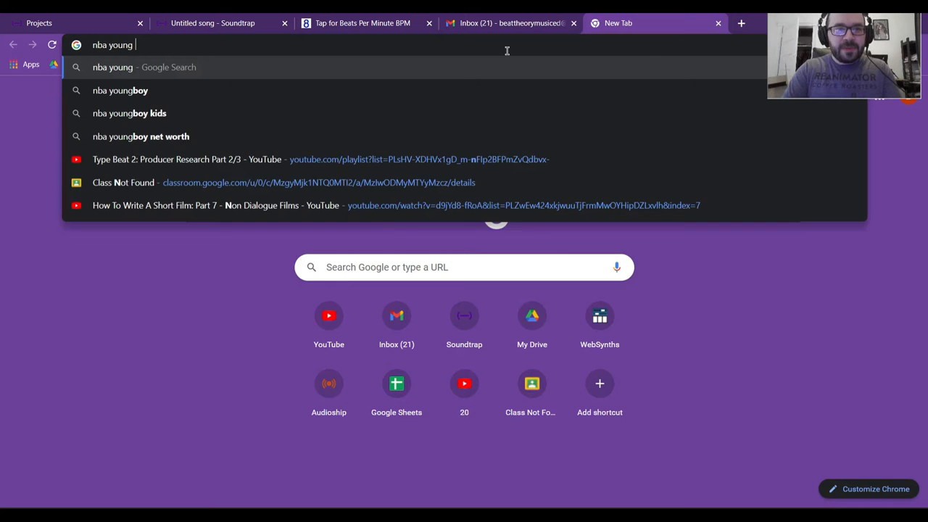
key("BackSpace")
type("boy")
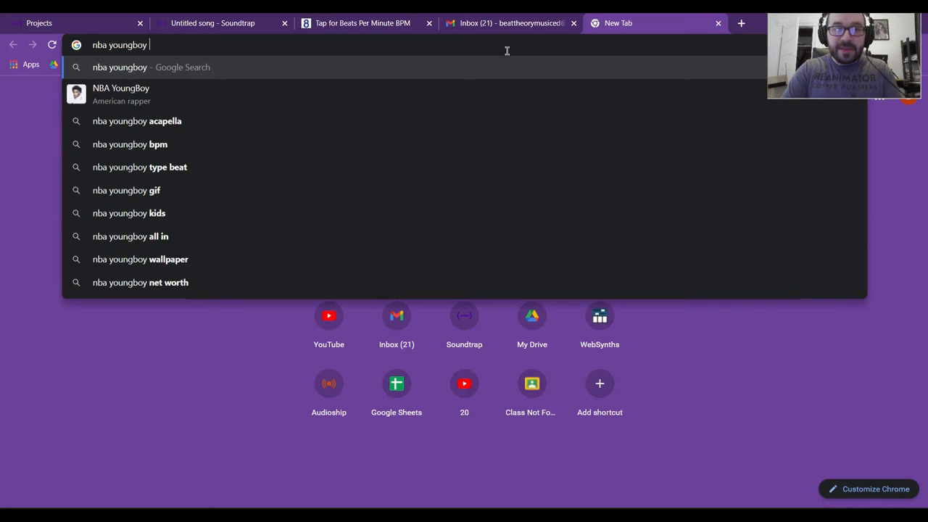
type(" lonely child")
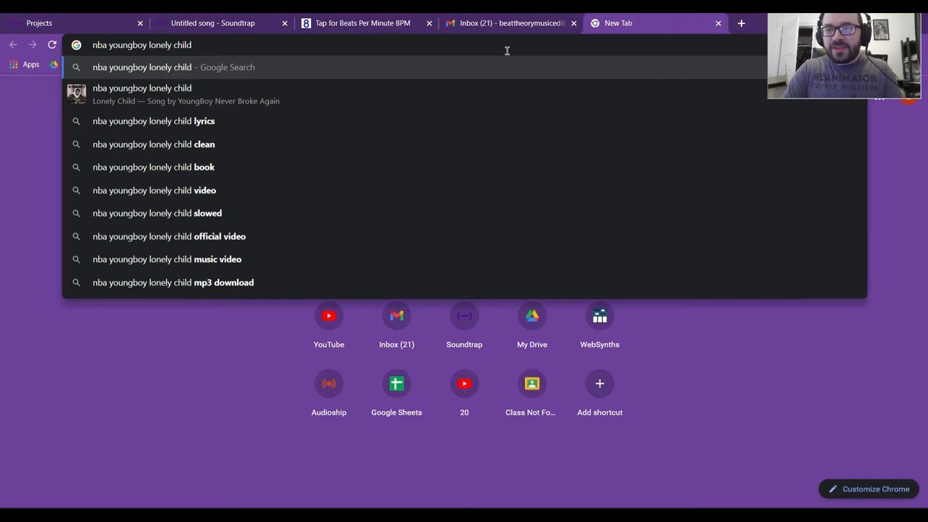
type(" lyrics")
key("Return")
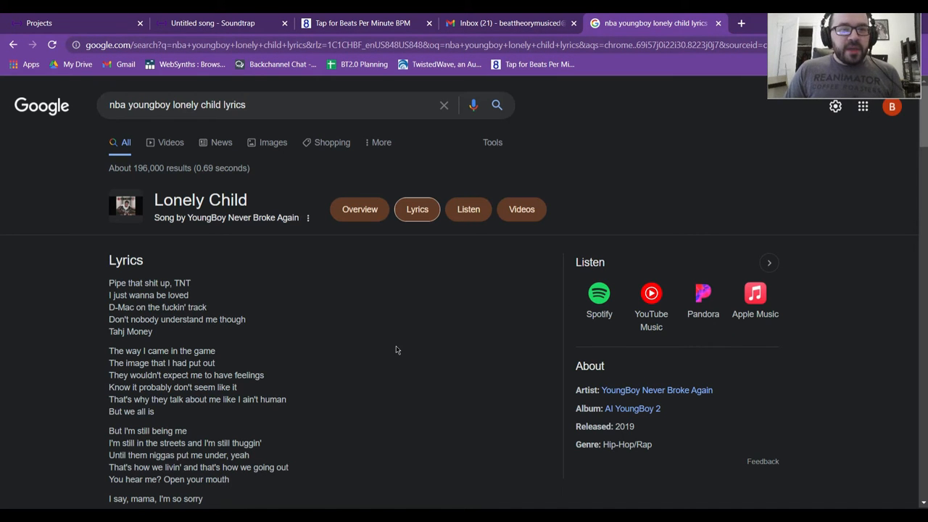
- Read through the song lyrics and their source in the search results, and open the Genius lyrics page for Lonely Child
scroll(411, 334, "down", 2)
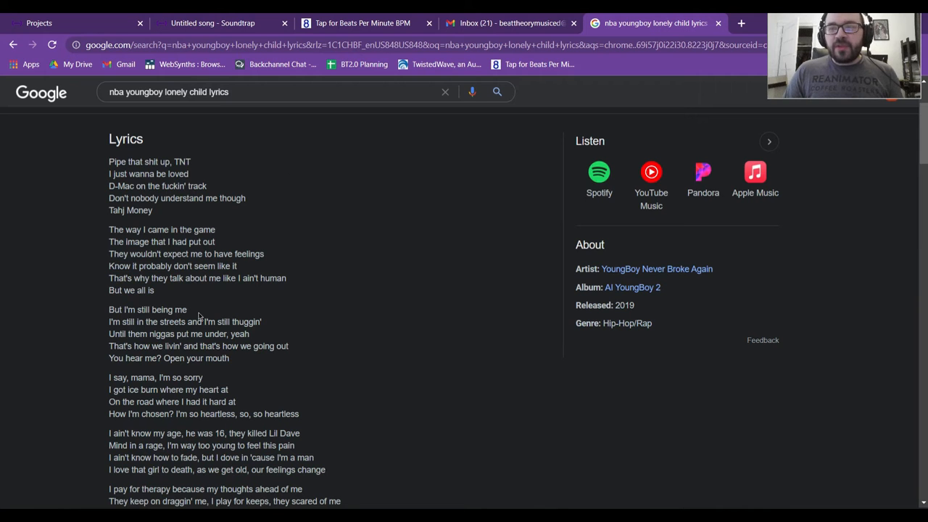
scroll(307, 386, "down", 1)
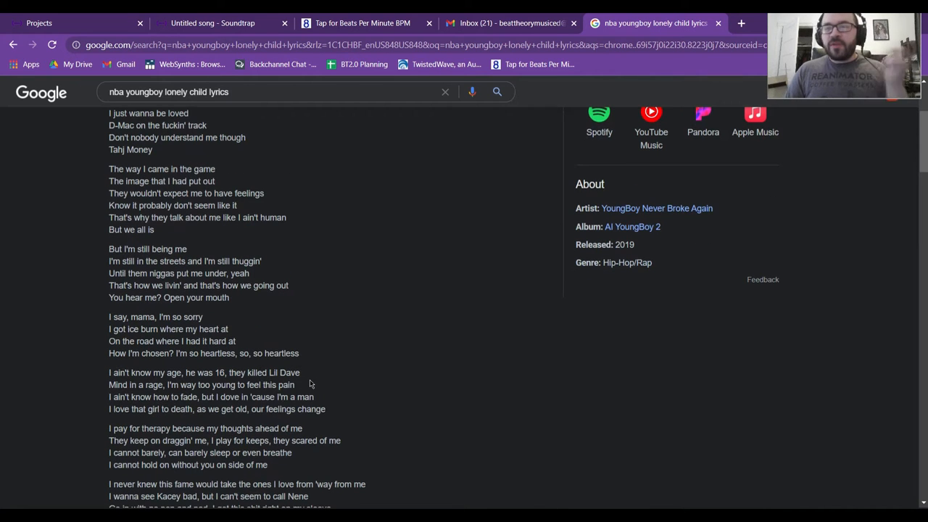
scroll(310, 381, "down", 6)
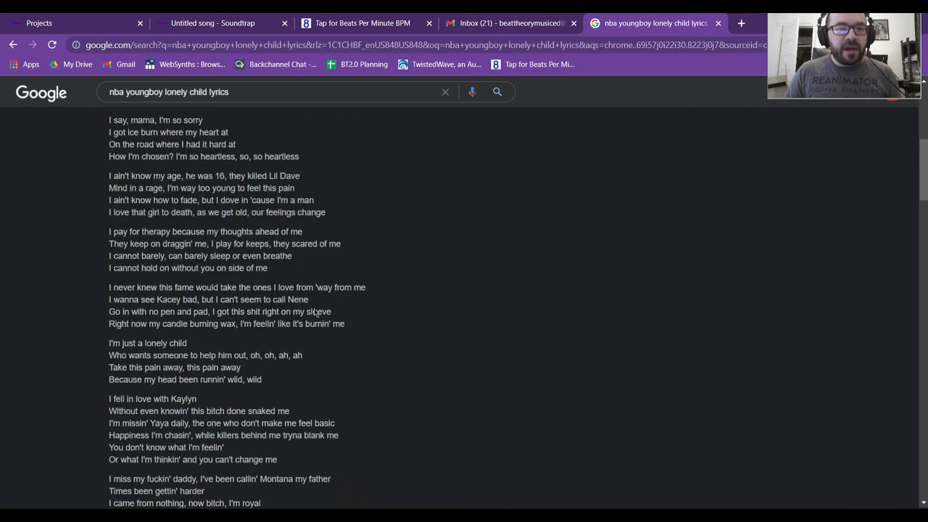
scroll(208, 322, "down", 2)
scroll(216, 324, "down", 5)
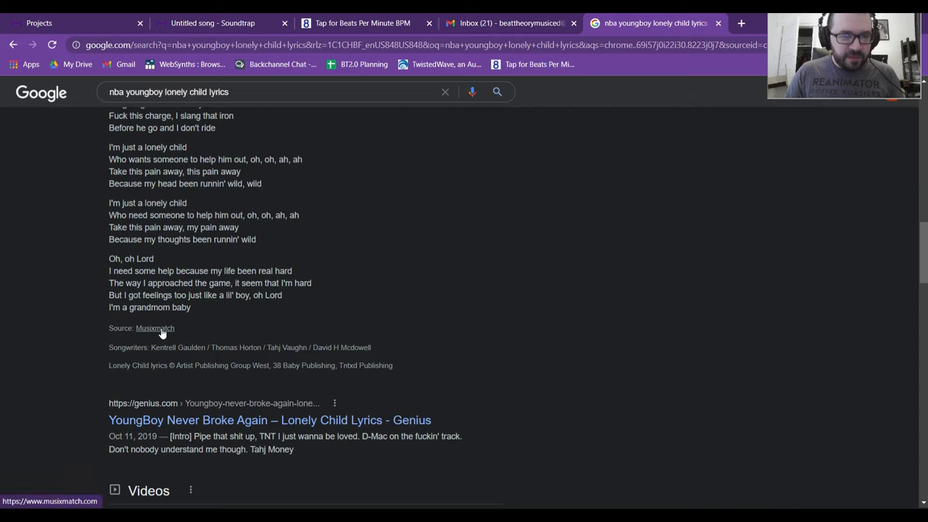
scroll(521, 333, "down", 1)
scroll(522, 337, "up", 3)
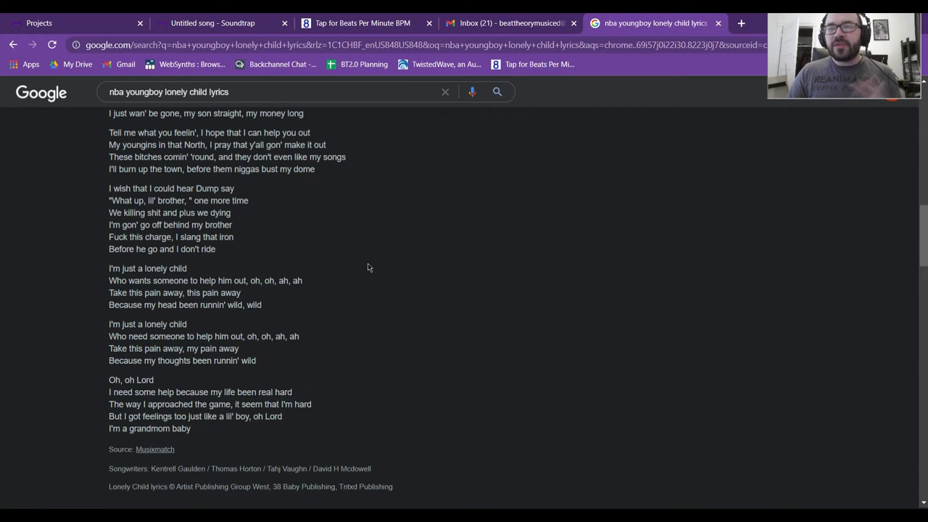
scroll(368, 267, "down", 4)
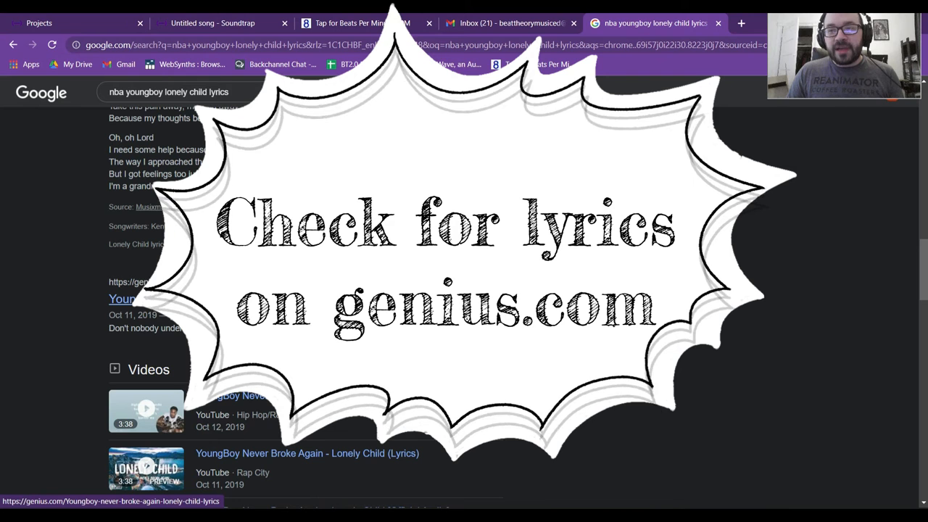
left_click(122, 299)
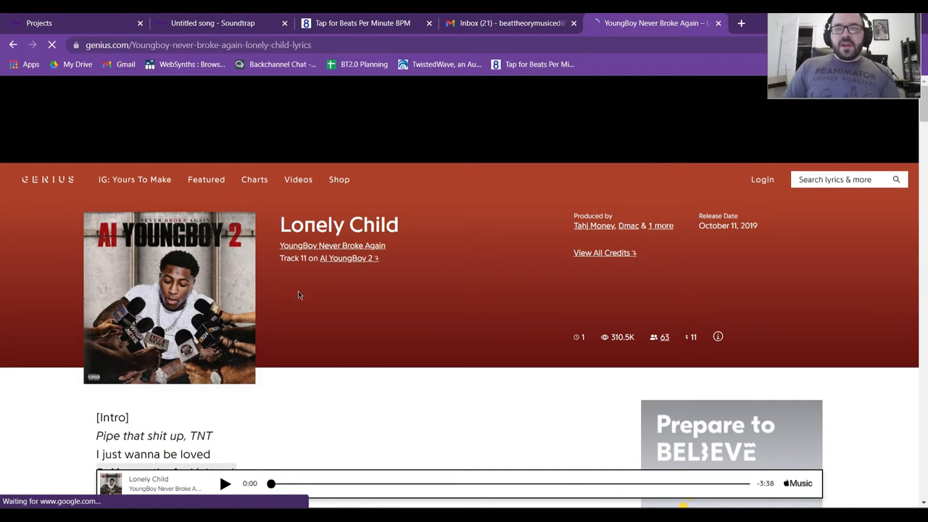
- Examine the bracketed section labels on the Genius lyrics page, such as Intro, Verse 1 and Chorus
scroll(312, 283, "down", 2)
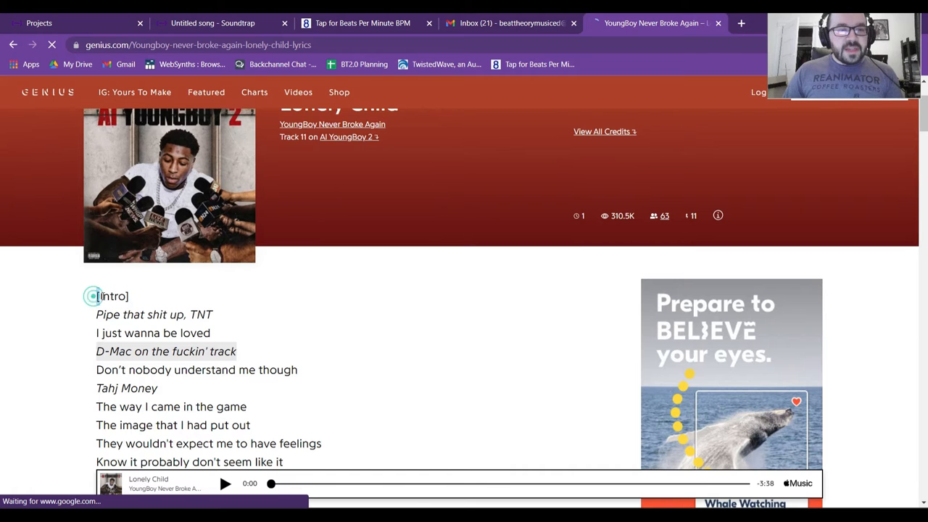
left_click_drag(95, 297, 131, 299)
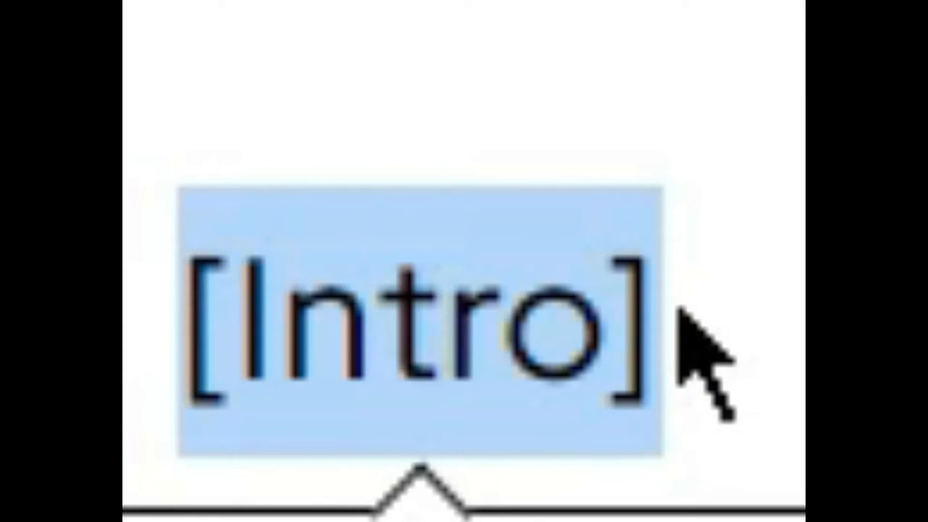
left_click(335, 330)
left_click_drag(126, 323, 803, 327)
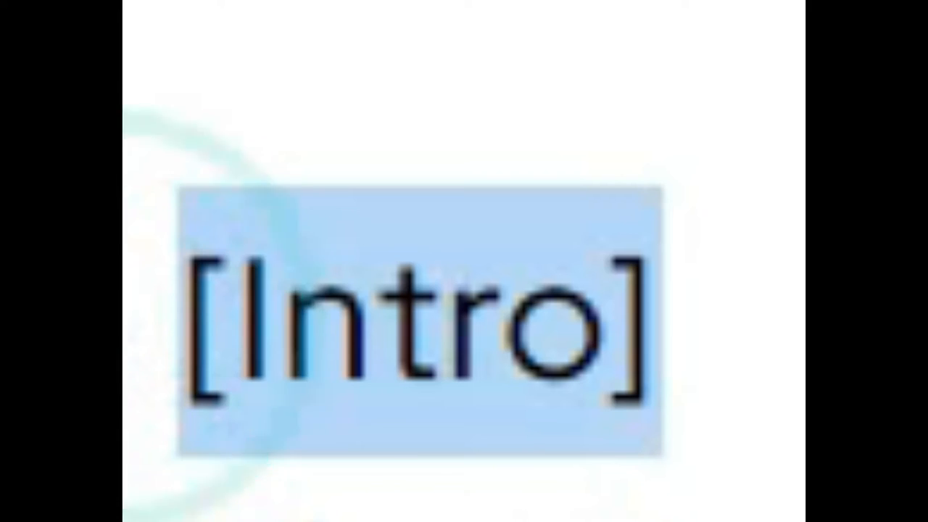
left_click(803, 326)
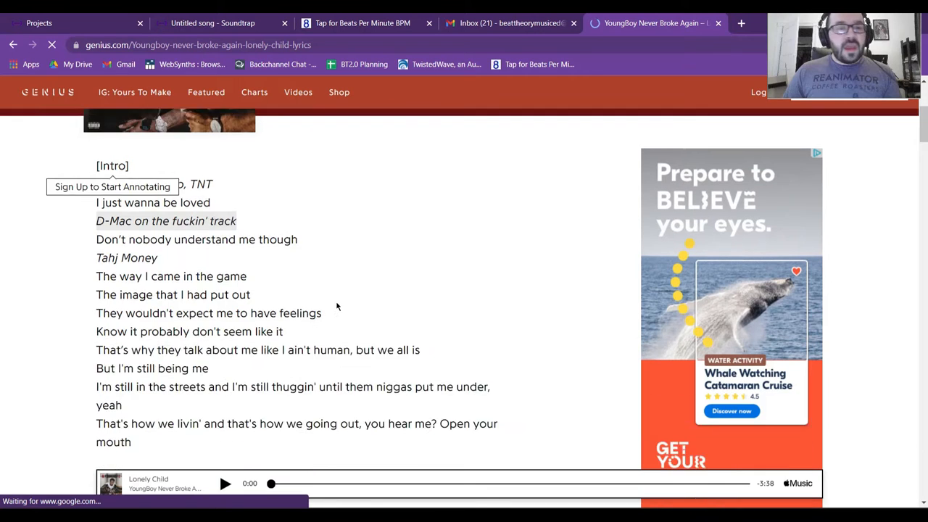
scroll(338, 307, "down", 3)
triple_click(97, 308)
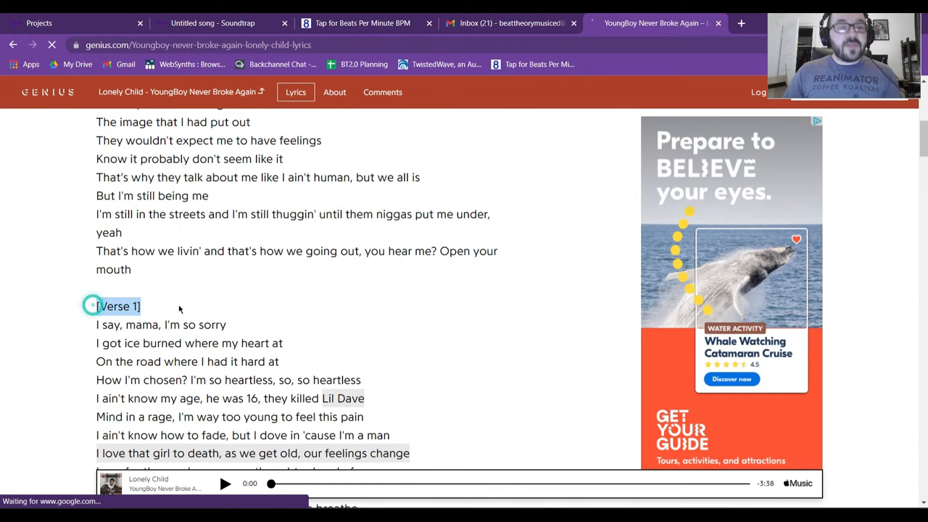
scroll(353, 279, "down", 8)
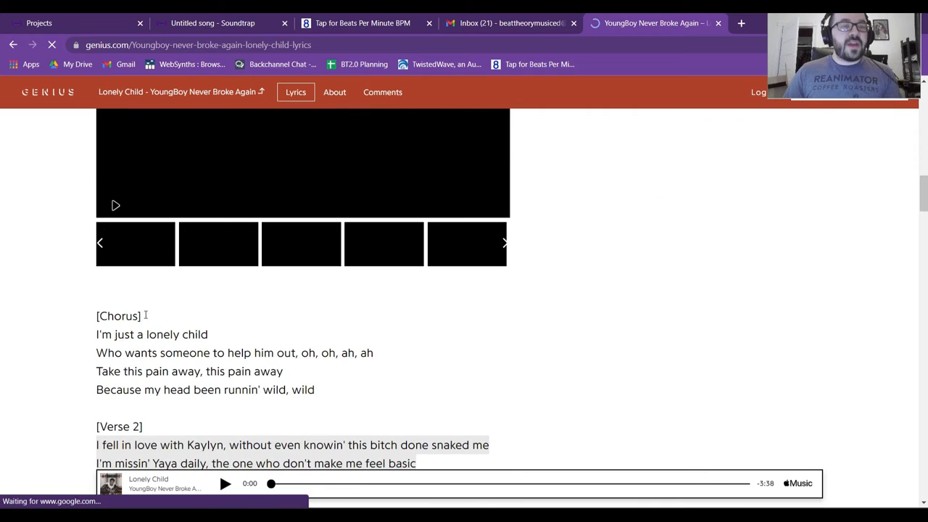
scroll(578, 358, "up", 15)
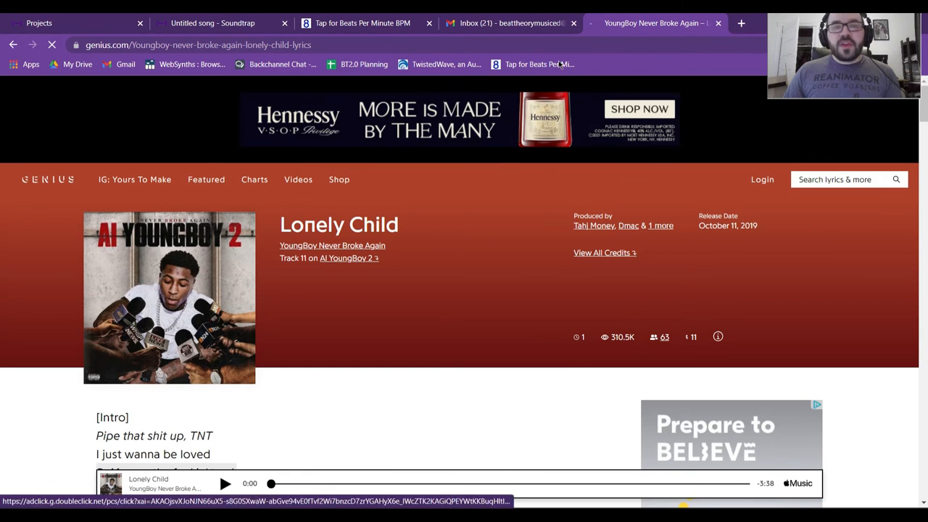
- Switch back to the Soundtrap project, add a Grandma's Piano track below the Lonely Child track, and hide its keyboard
left_click(245, 18)
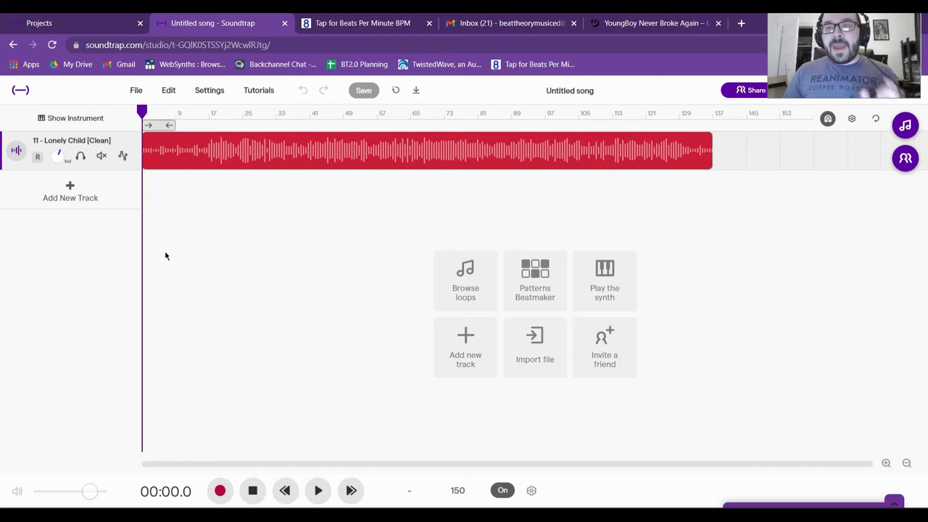
left_click(609, 23)
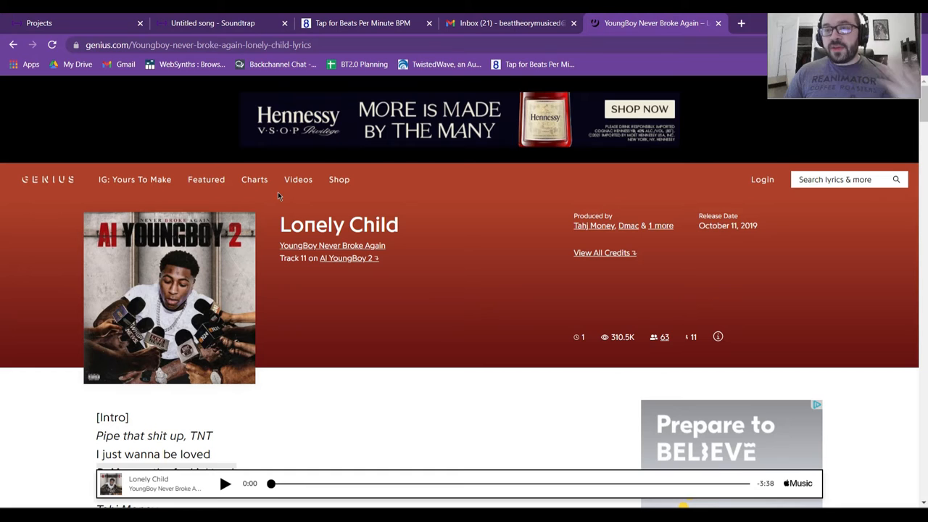
left_click(215, 20)
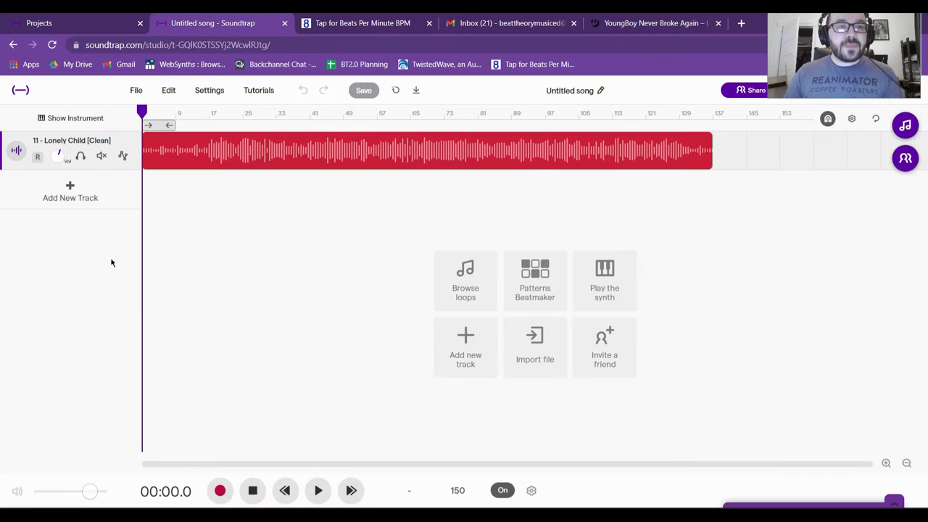
left_click(79, 199)
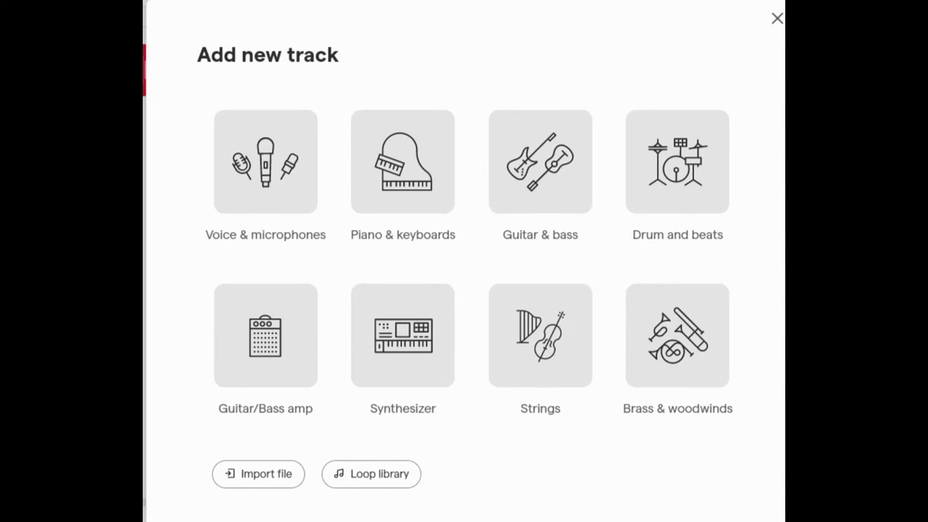
left_click(400, 350)
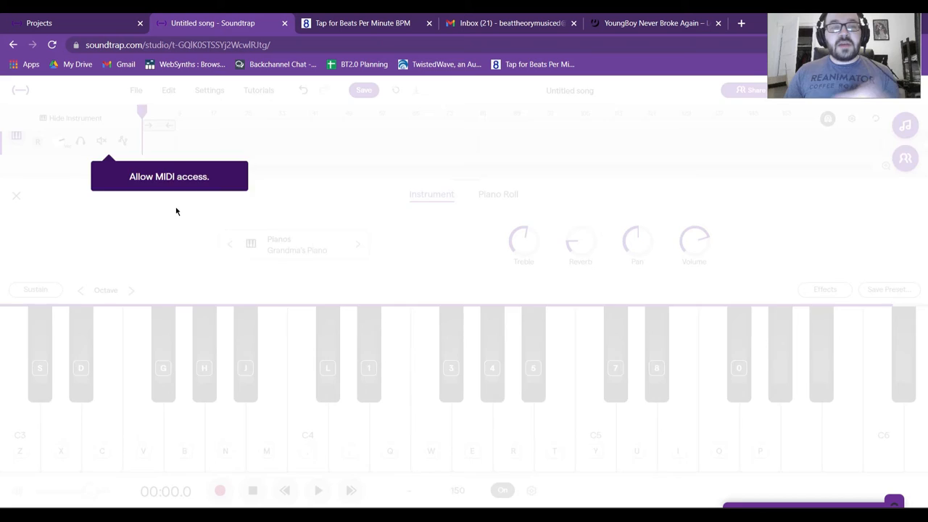
left_click(175, 211)
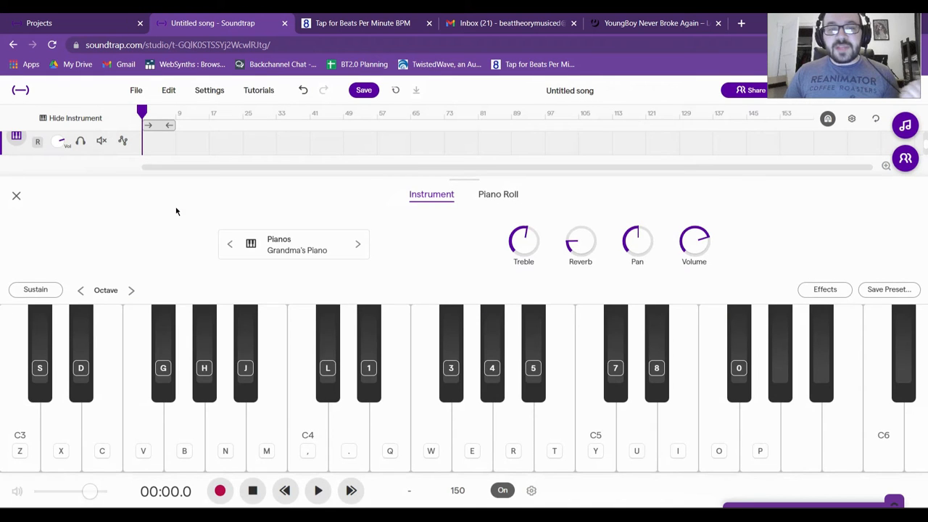
left_click(18, 197)
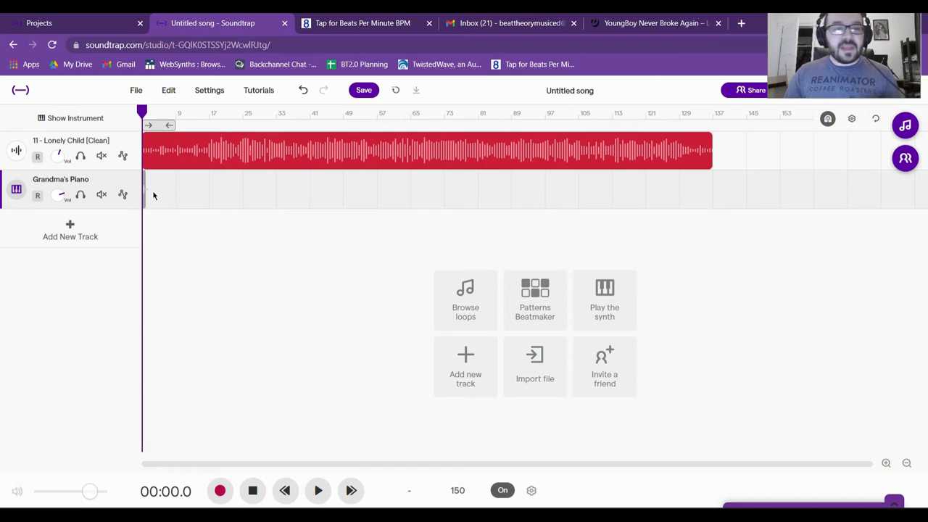
left_click(886, 462)
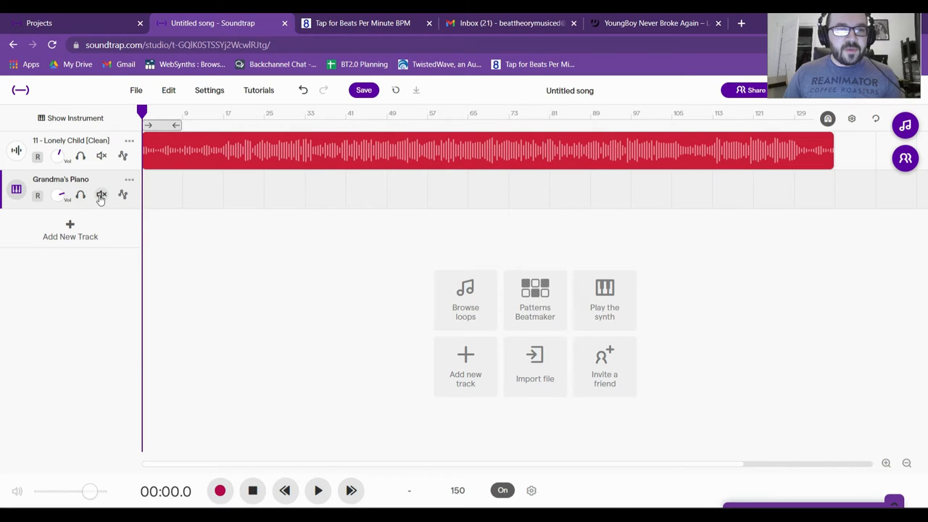
- Mute the Grandma's Piano track and create an empty region at its start
left_click(101, 196)
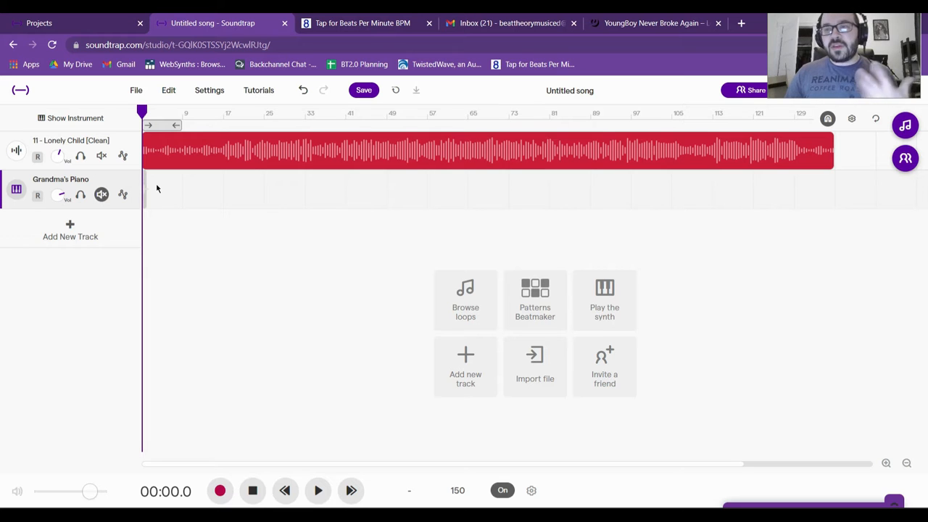
mouse_move(143, 113)
left_mouse_down()
mouse_move(233, 126)
mouse_move(148, 124)
left_mouse_up()
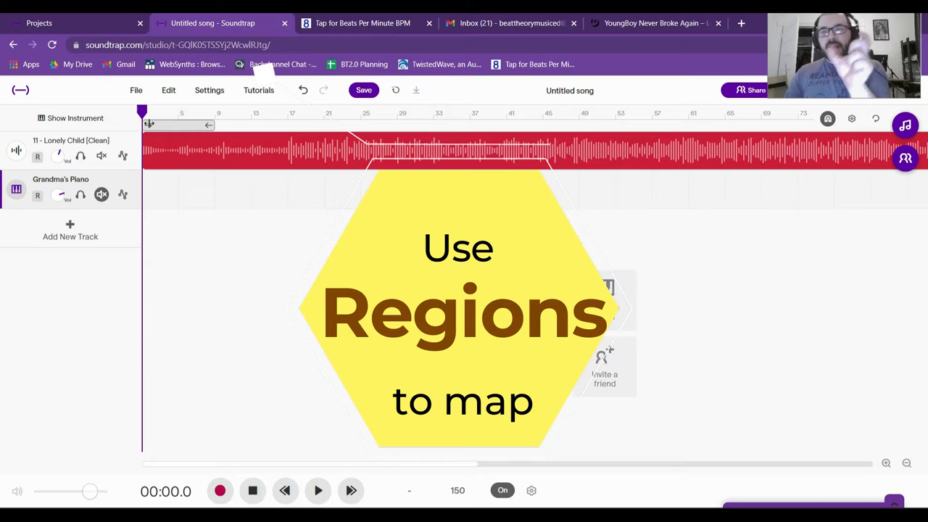
mouse_move(155, 127)
left_mouse_down()
mouse_move(255, 125)
mouse_move(151, 124)
left_mouse_up()
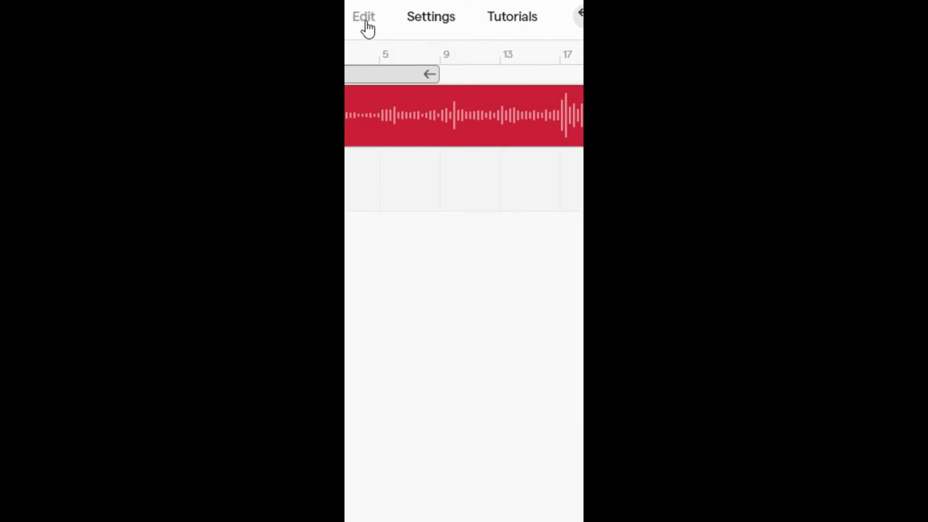
left_click(169, 93)
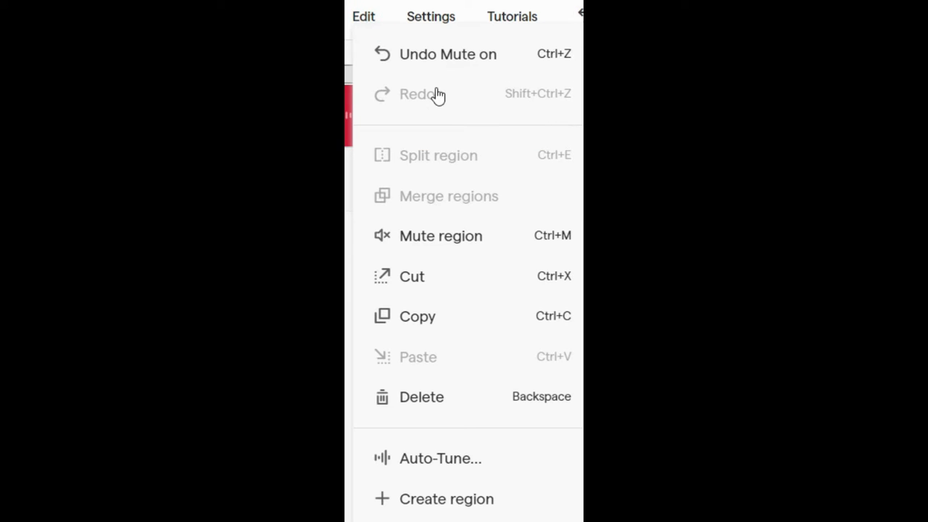
left_click(369, 16)
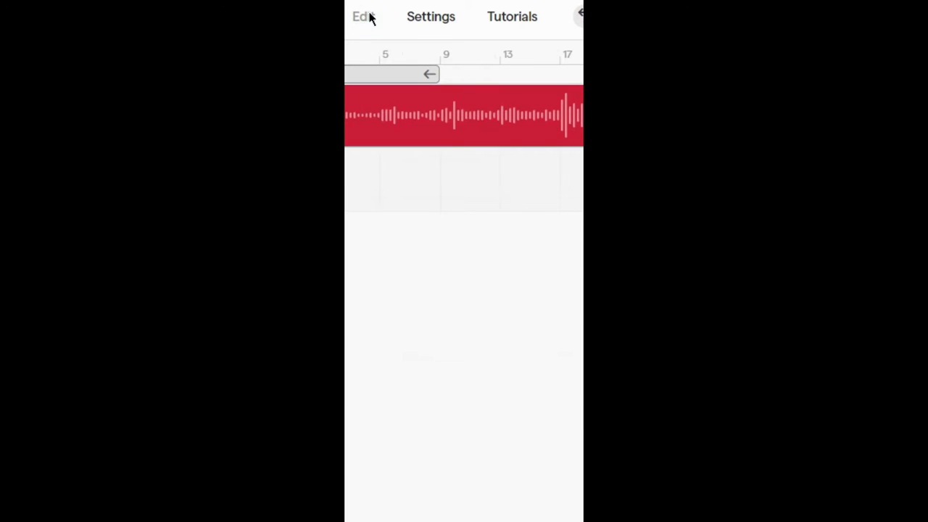
left_click(368, 16)
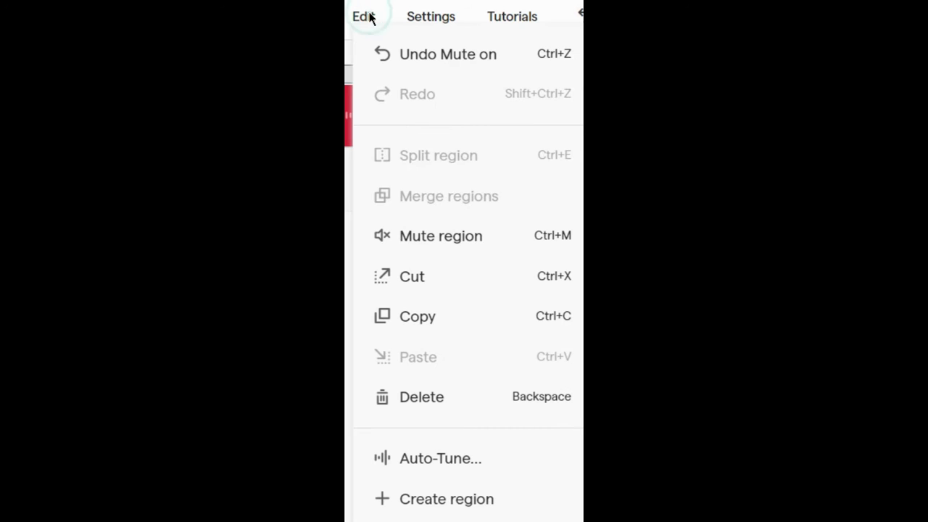
left_click(456, 500)
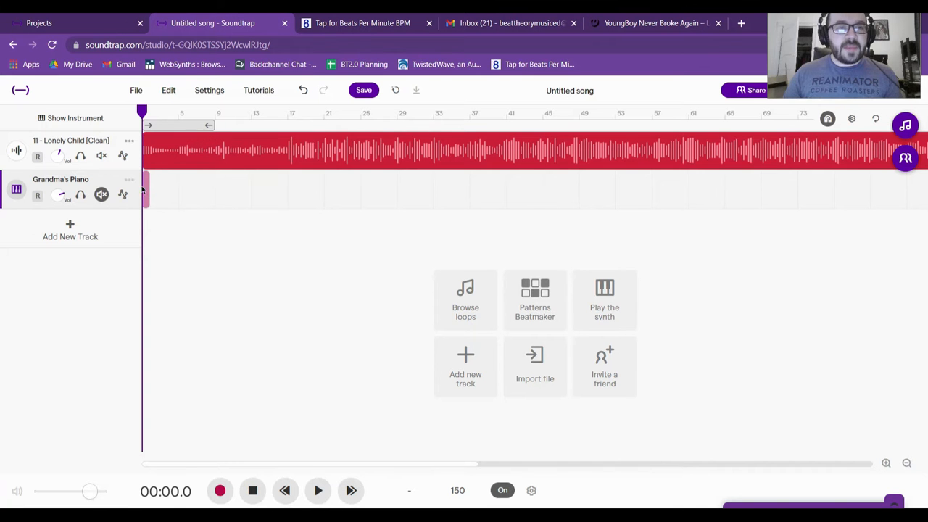
- Stretch the empty region on the Grandma's Piano track from the song's start to just before bar 10
left_click(885, 462)
left_click(886, 462)
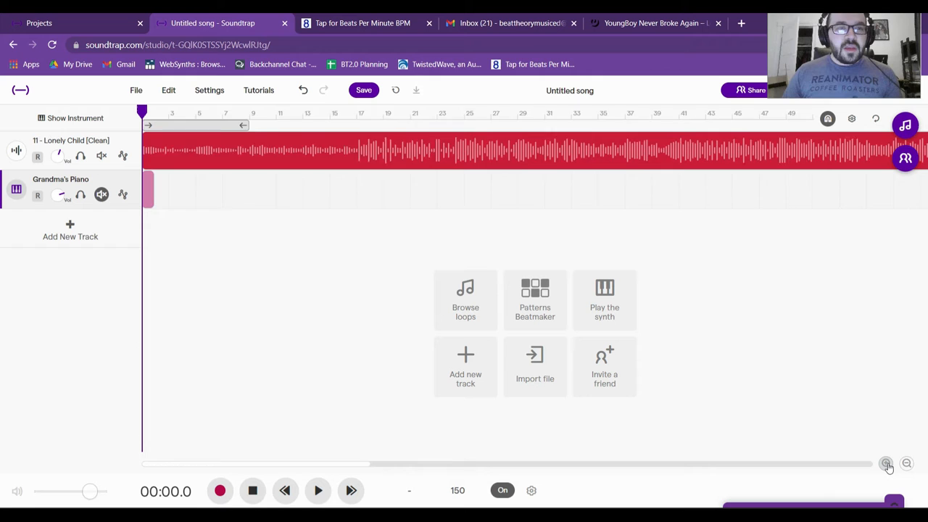
left_click(886, 462)
left_click(886, 462)
left_click(886, 462)
left_click(886, 462)
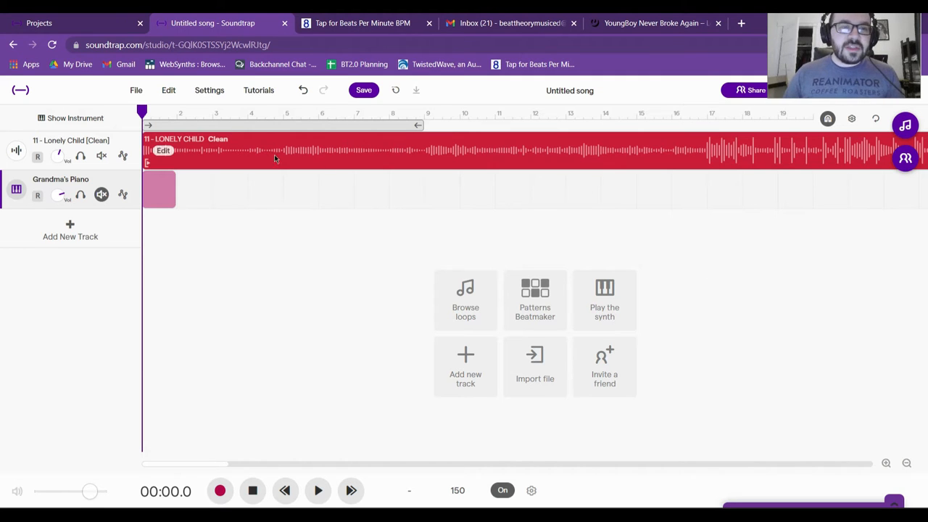
left_click_drag(173, 197, 452, 197)
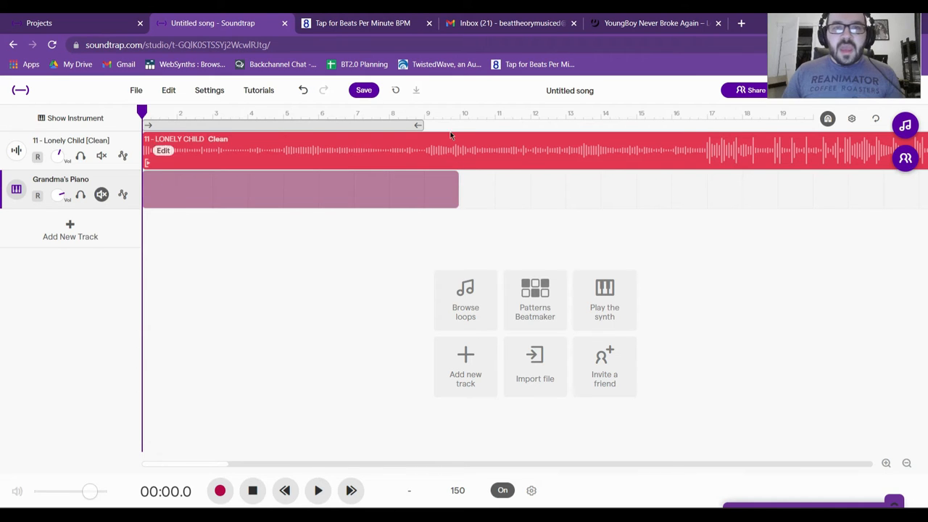
- Check on the Genius lyrics page which lines make up the Intro before Verse 1 begins
left_click(631, 26)
scroll(406, 232, "down", 4)
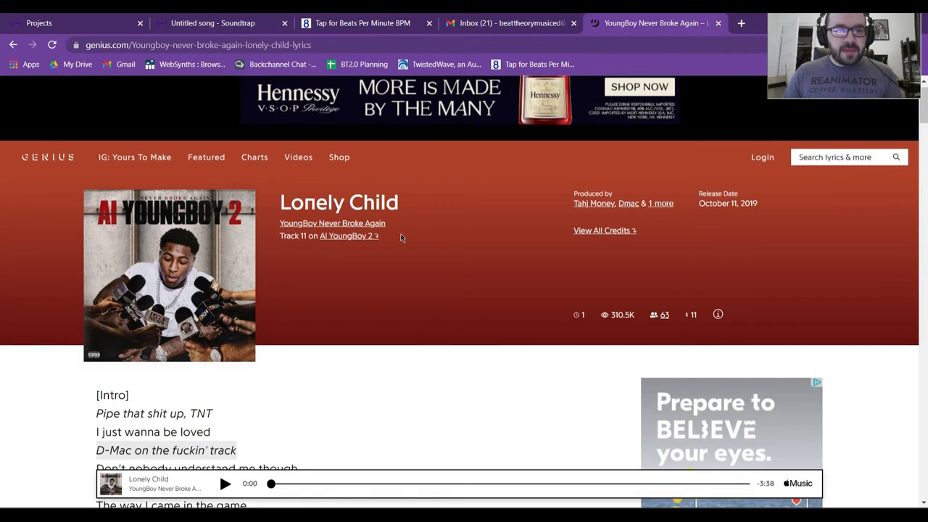
scroll(411, 233, "down", 1)
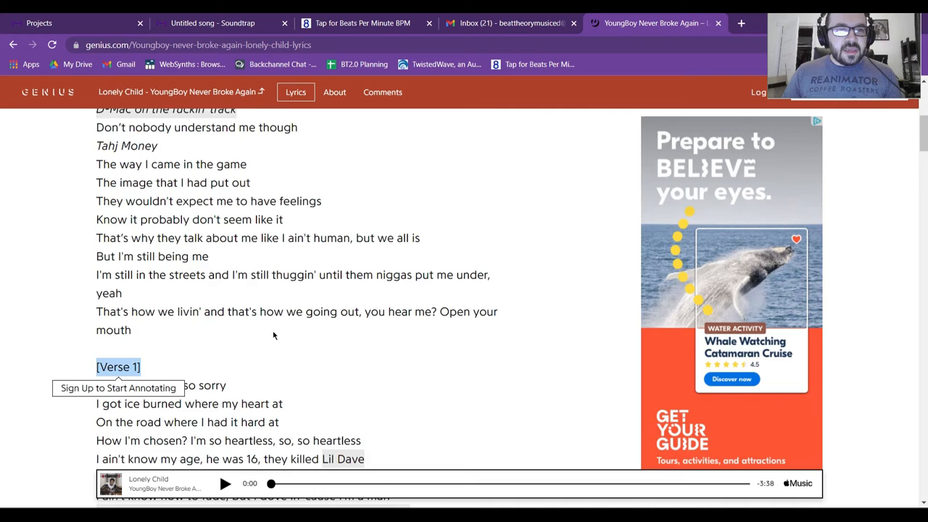
scroll(274, 335, "down", 1)
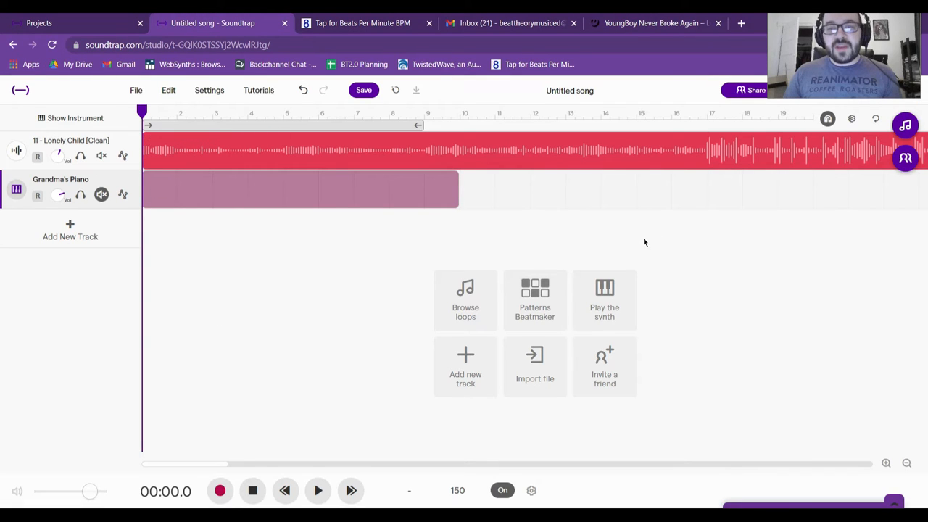
- Return to Soundtrap, extend the loop range to about bar 10, and play the song from the start to about bar 25
left_click_drag(421, 123, 469, 126)
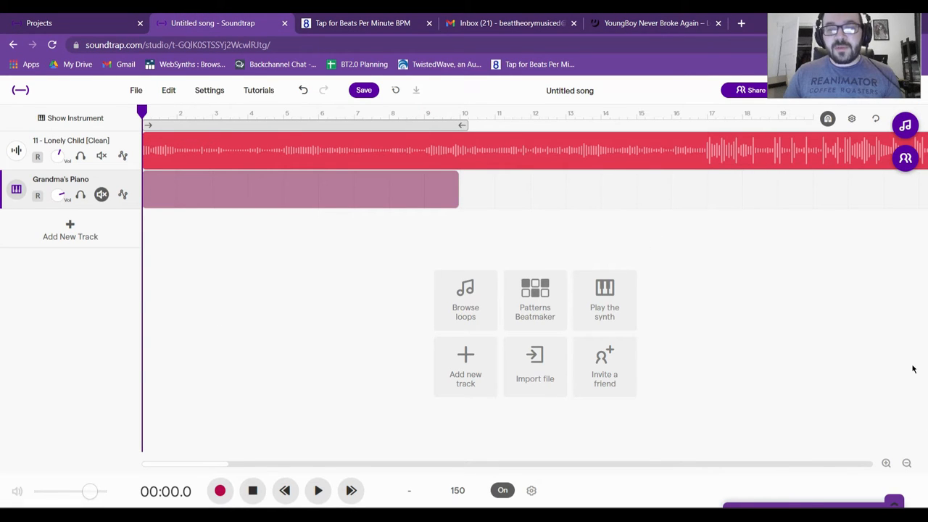
left_click(318, 491)
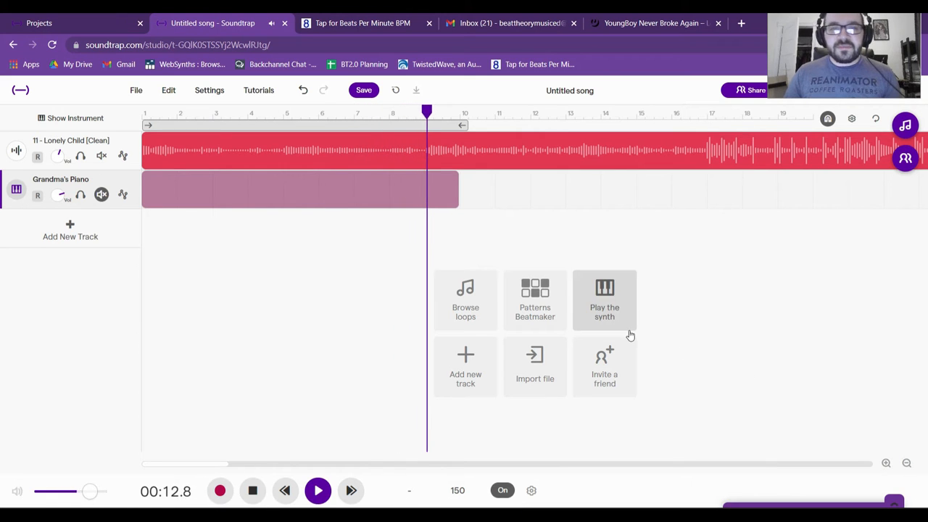
left_click(906, 462)
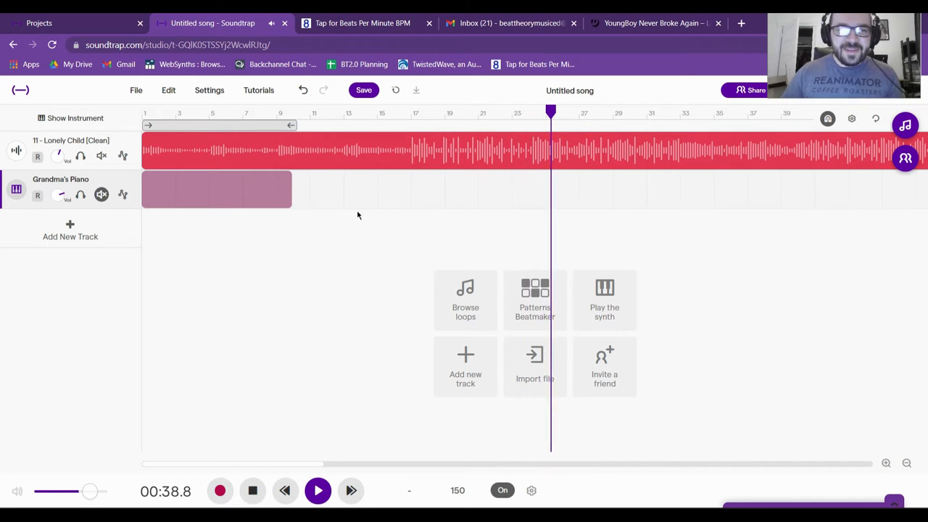
left_click(252, 490)
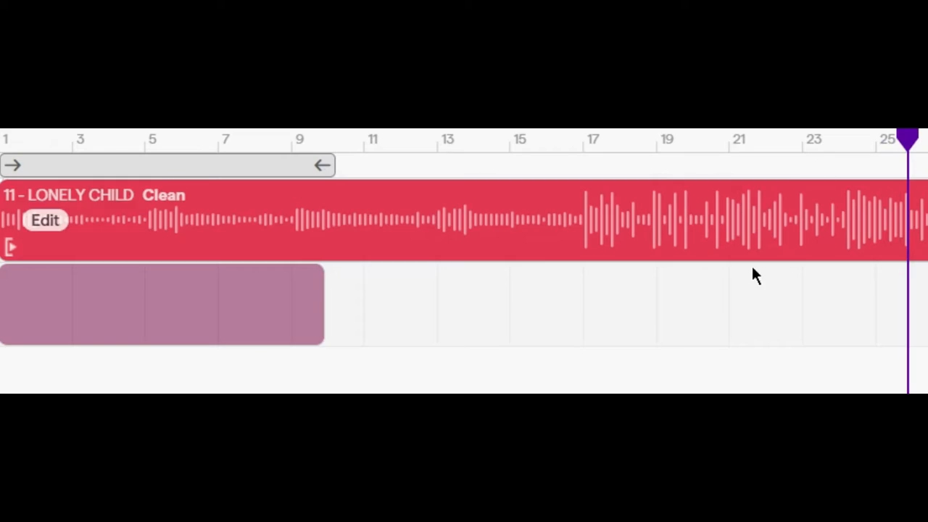
- Extend the piano region to about bar 25 and name it Intro
left_click_drag(321, 333, 839, 309)
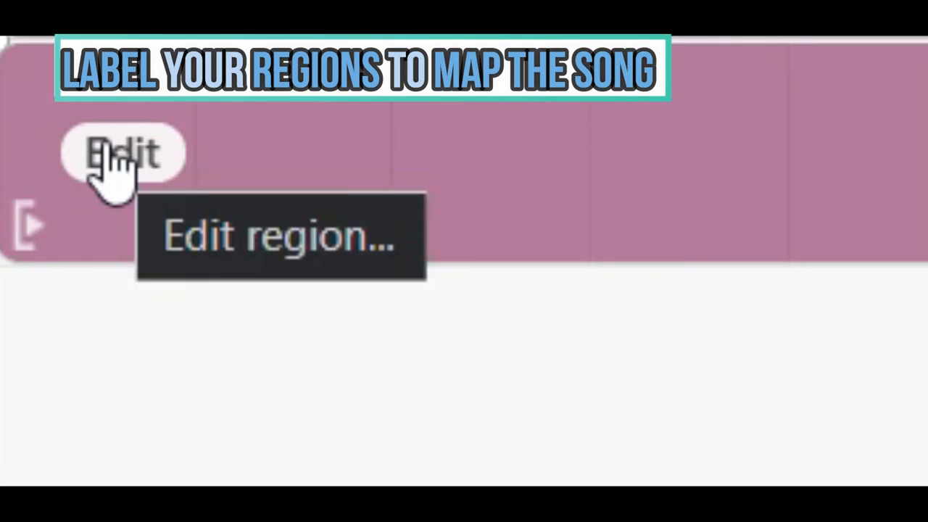
left_click(110, 154)
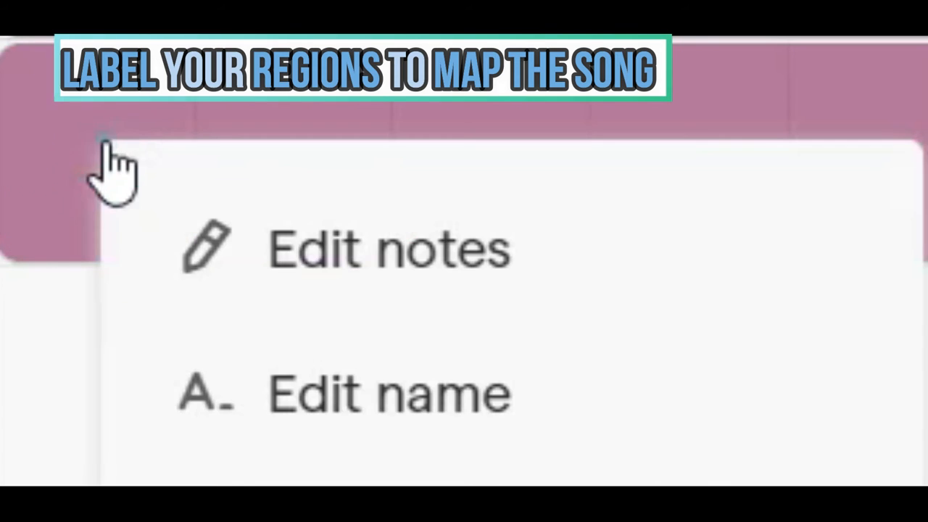
left_click(497, 375)
left_click(335, 257)
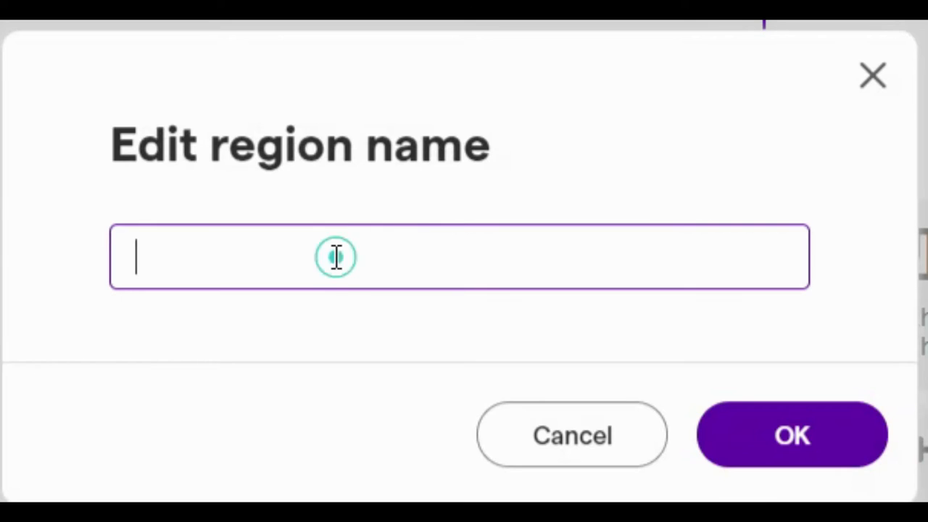
type("Intro")
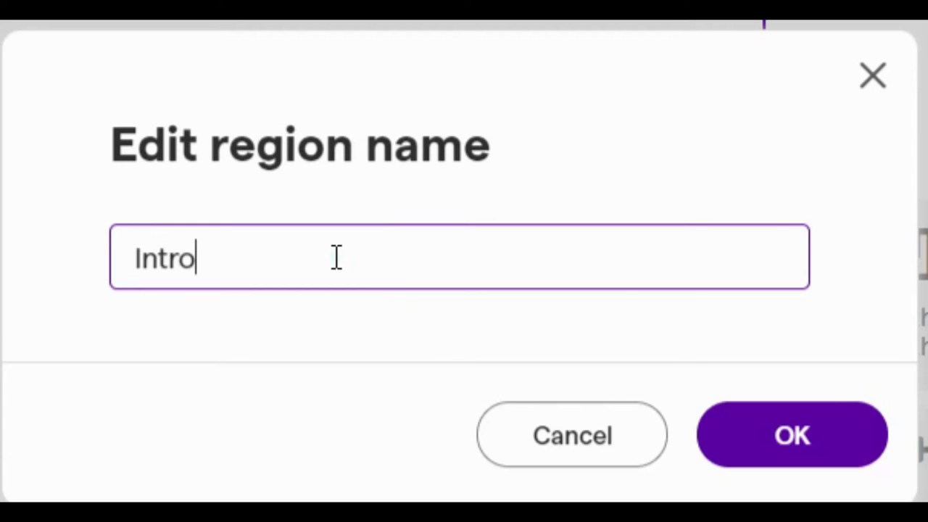
left_click(792, 469)
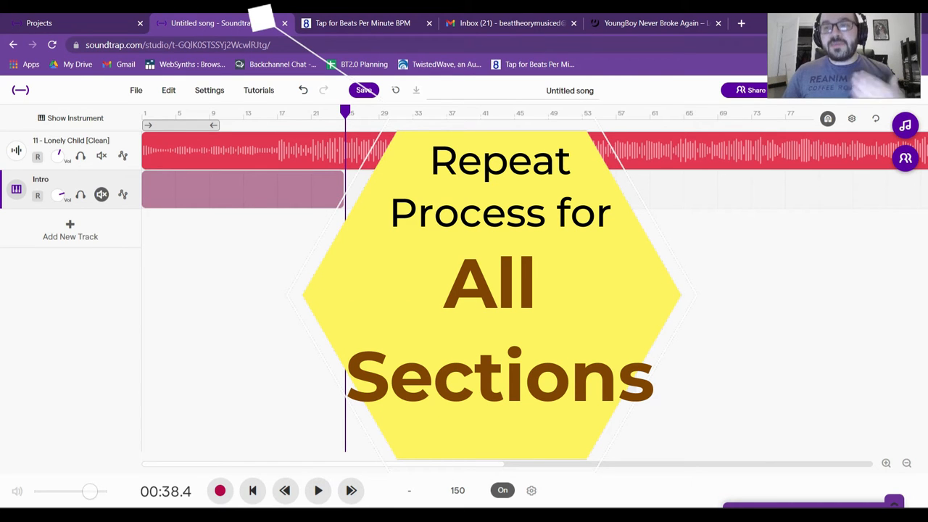
- Examine the Genius lyrics page for the sections that follow the Intro, from Verse 1 through the Chorus to Verse 2
left_click(906, 465)
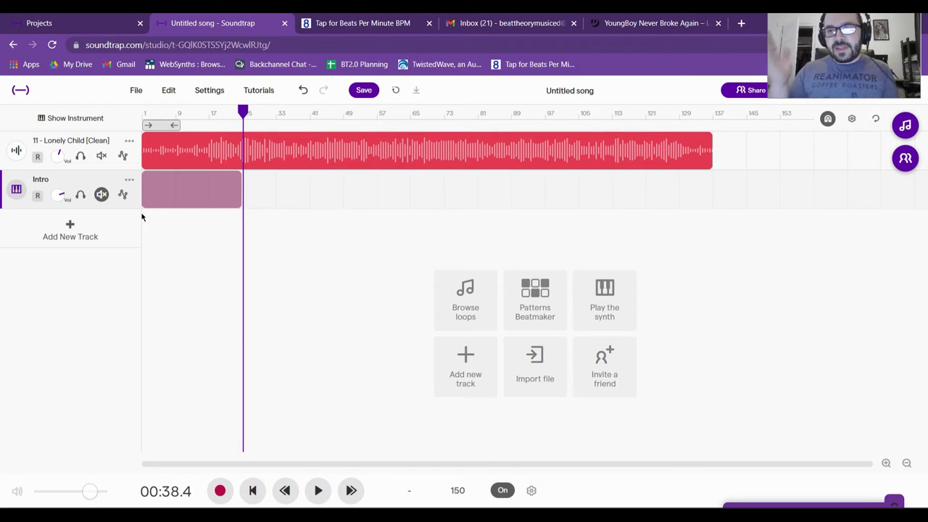
mouse_move(196, 205)
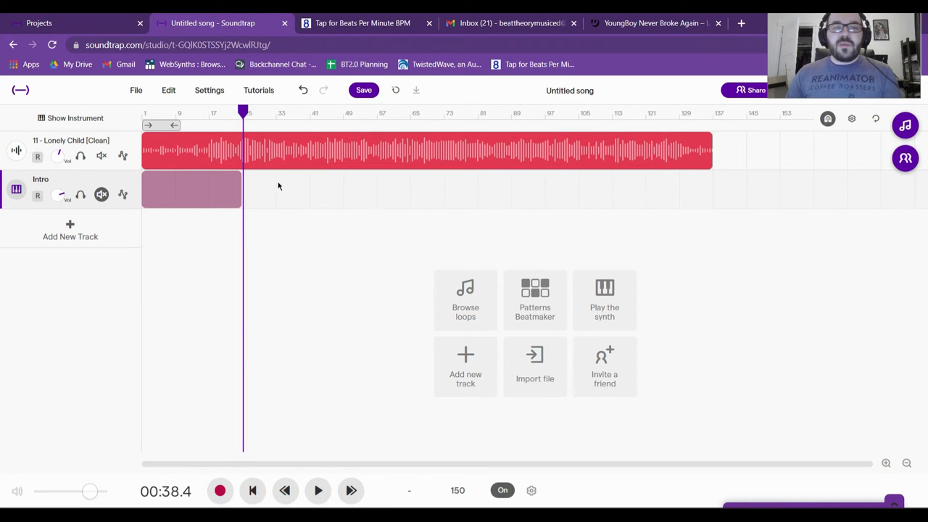
left_click(603, 21)
left_click(262, 277)
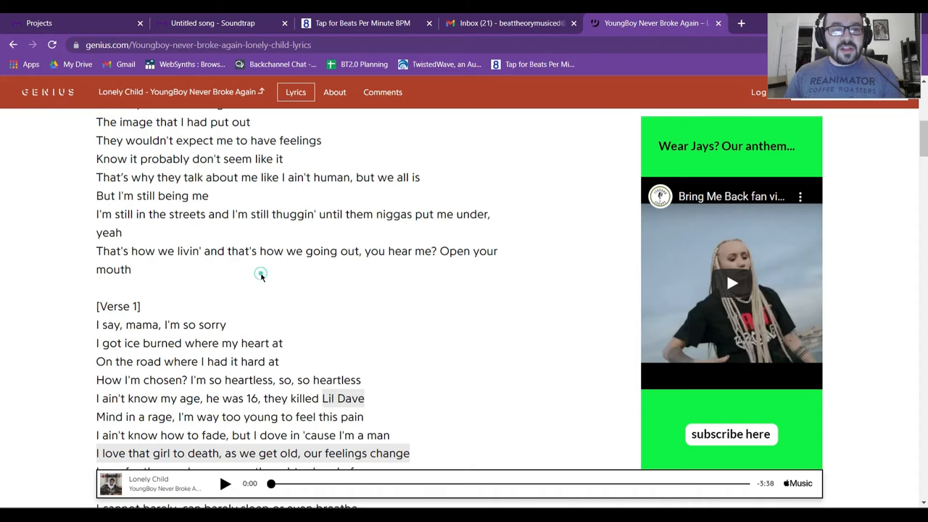
scroll(261, 273, "down", 1)
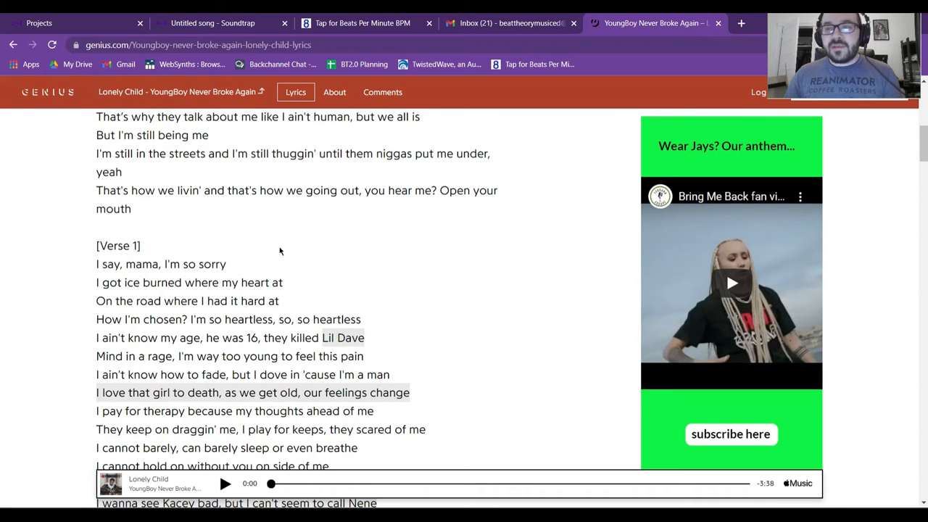
scroll(279, 251, "down", 8)
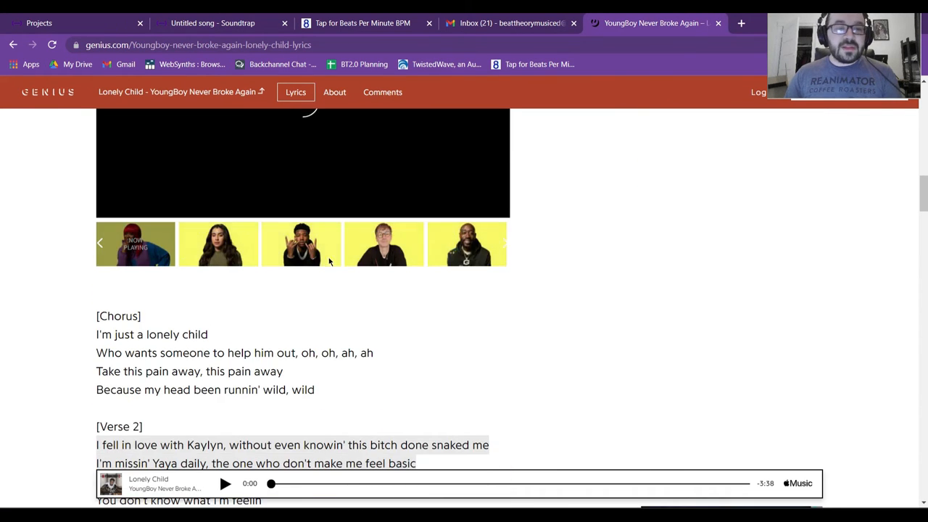
scroll(328, 261, "down", 5)
scroll(471, 292, "down", 2)
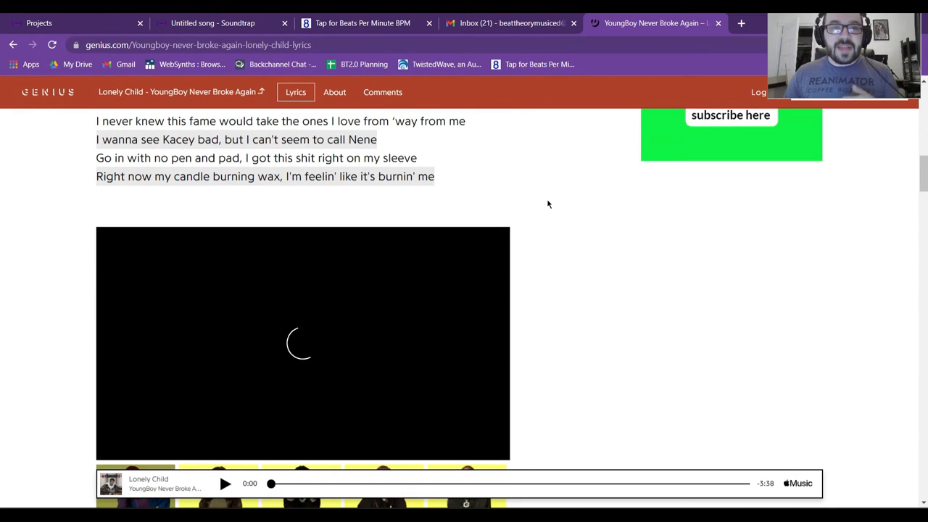
scroll(555, 197, "down", 3)
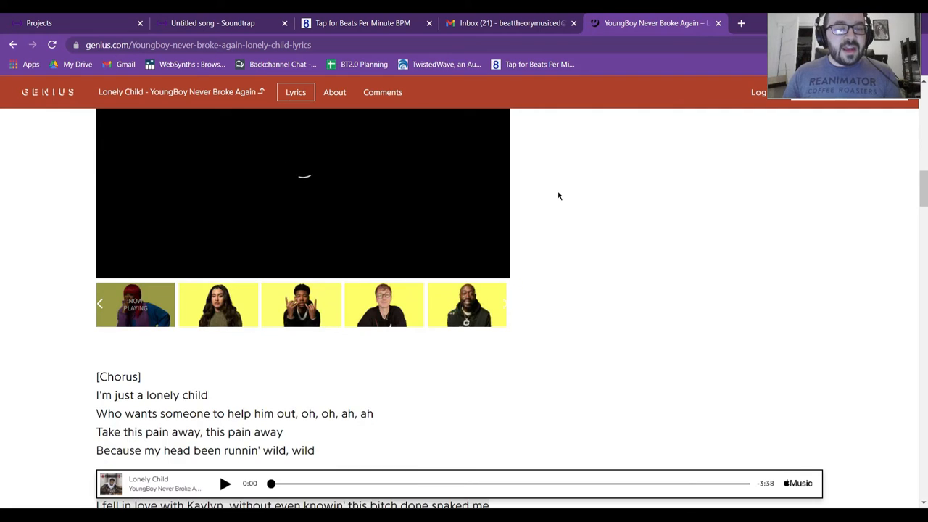
scroll(558, 195, "up", 2)
scroll(507, 201, "down", 4)
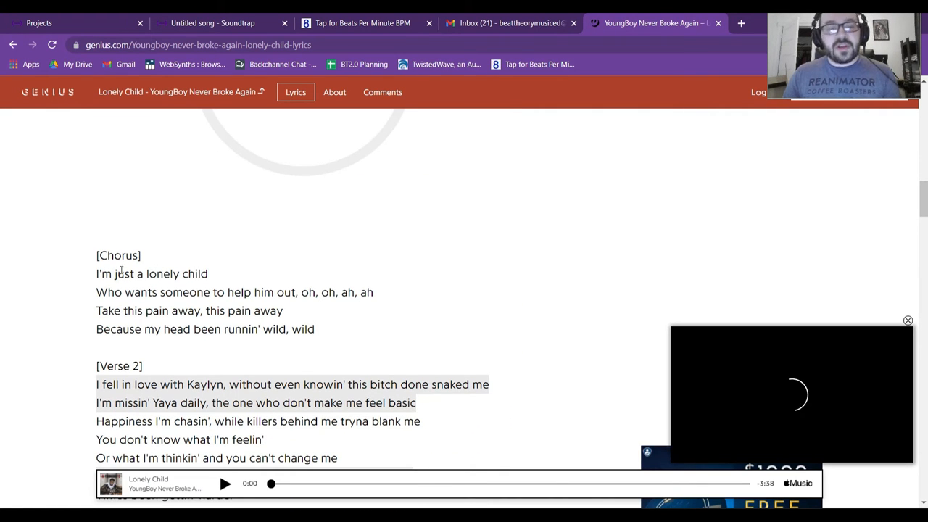
- Switch back to the Soundtrap project and create a second empty region at the playhead, directly after the Intro region
left_click(190, 22)
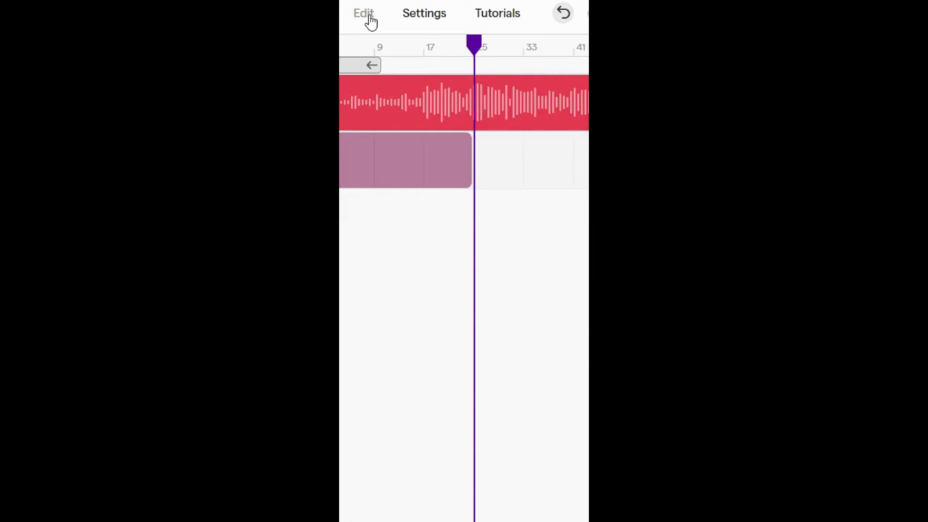
left_click(171, 93)
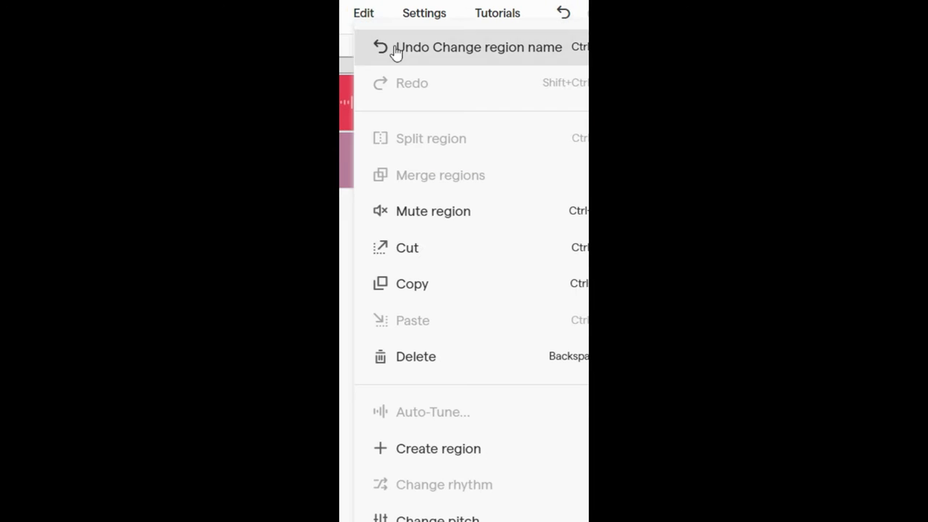
left_click(562, 447)
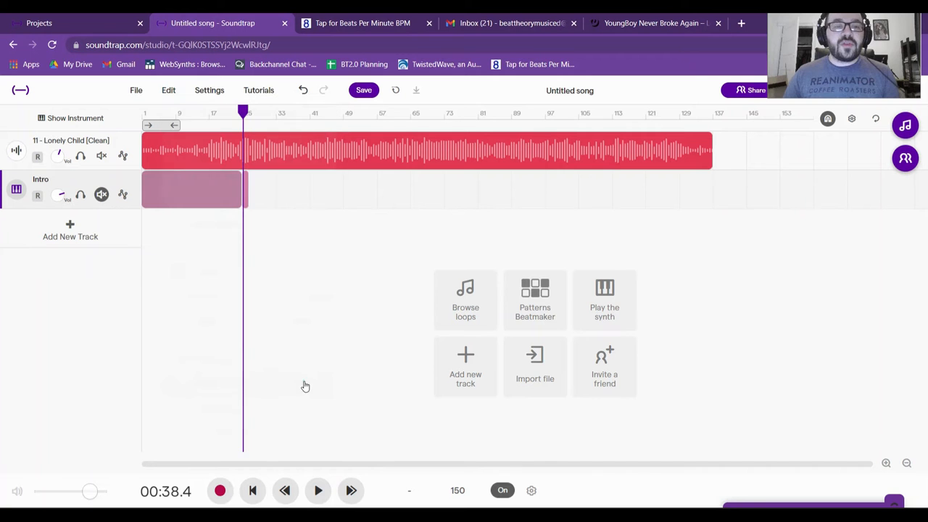
left_click(886, 464)
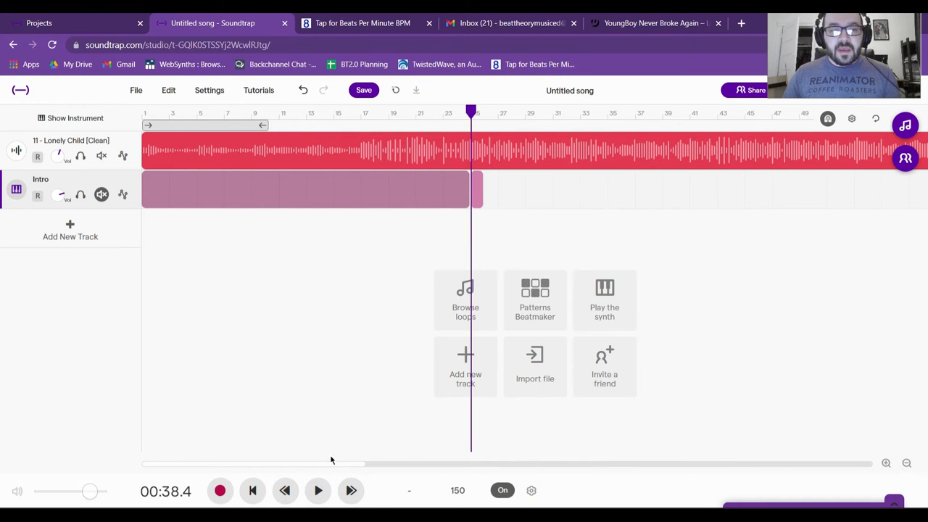
left_click_drag(327, 463, 391, 458)
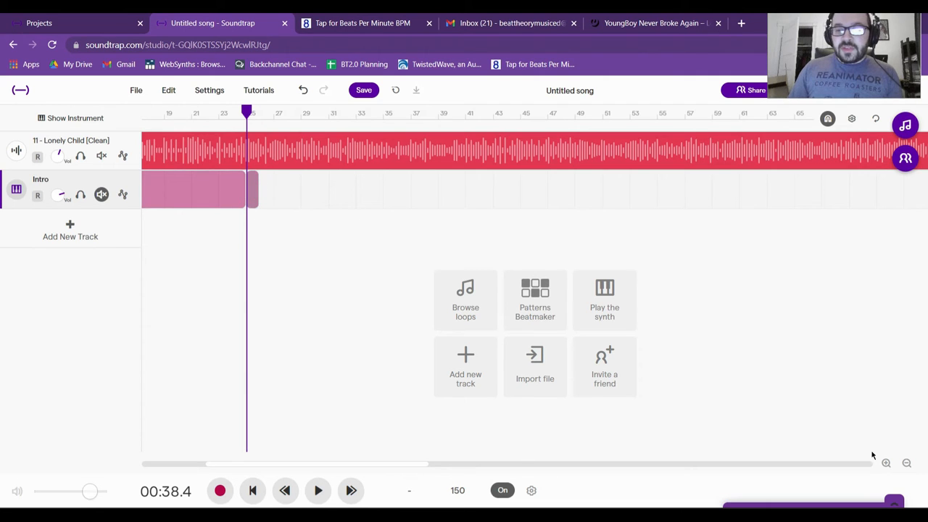
- Extend the empty region that follows the Intro to about bar 57 on the piano track
left_click(886, 462)
left_click_drag(616, 200, 844, 198)
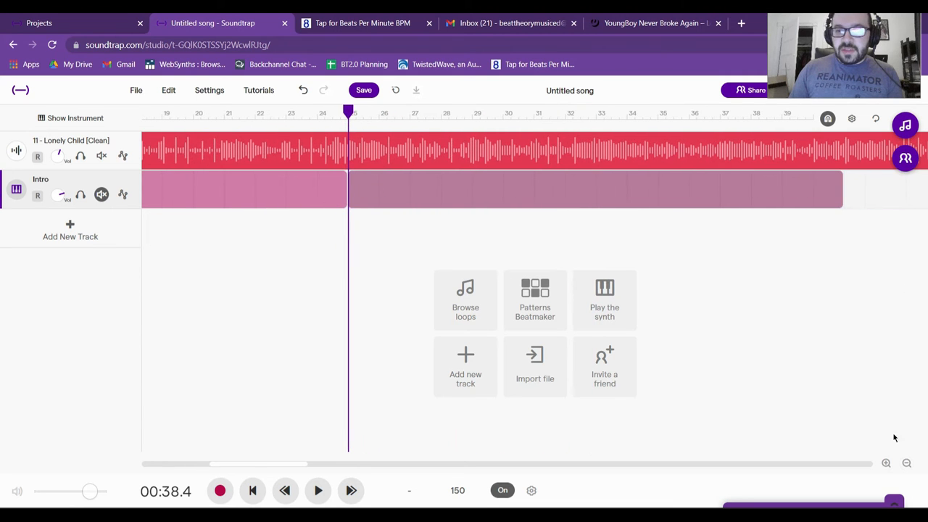
left_click(905, 463)
left_click(905, 463)
left_click_drag(398, 202, 502, 195)
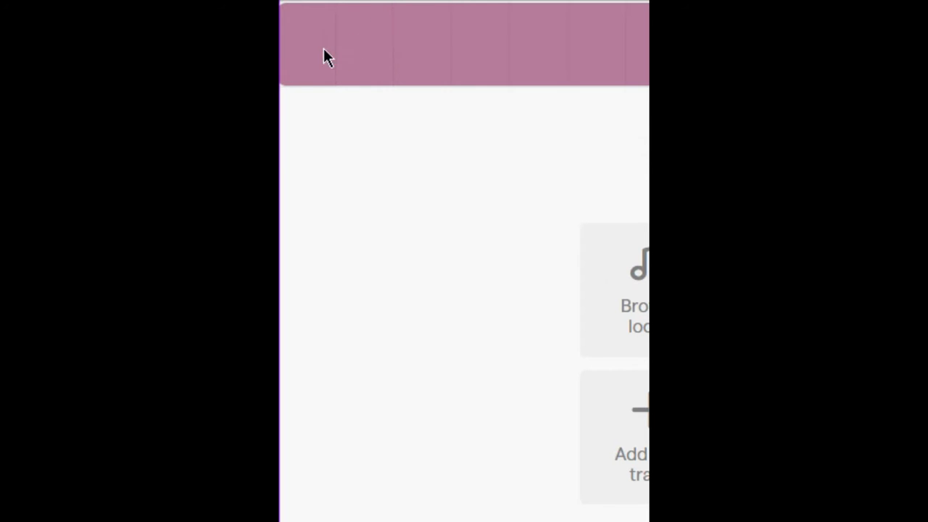
- Name the region that follows the Intro Verse 1
right_click(323, 51)
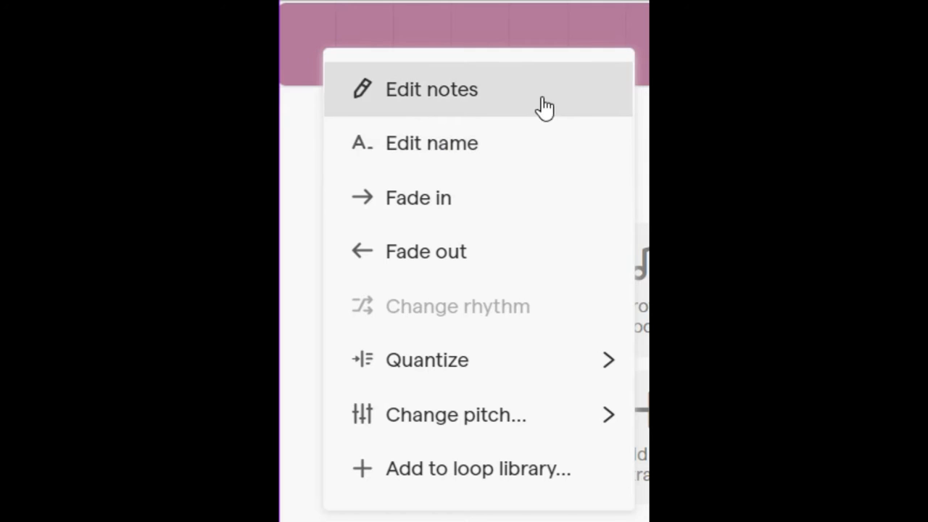
left_click(543, 134)
left_click(607, 244)
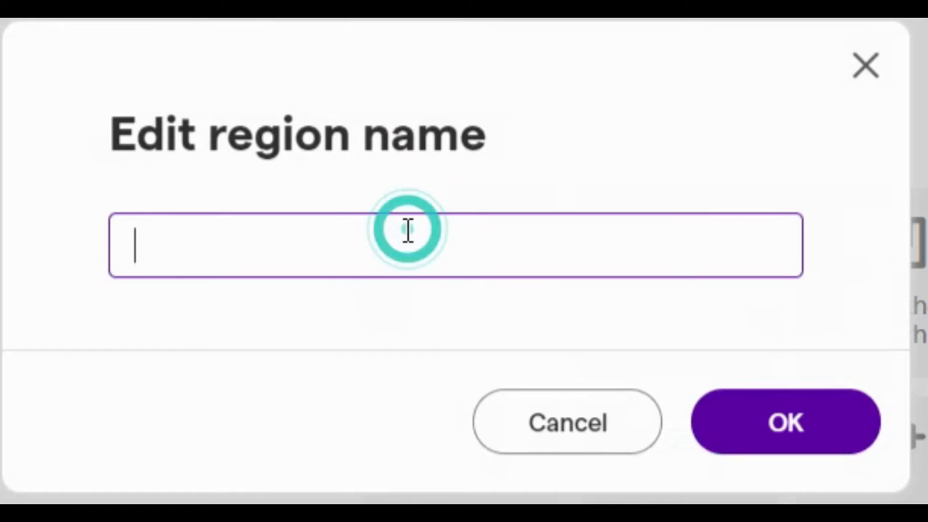
type("Verse 1")
key("Return")
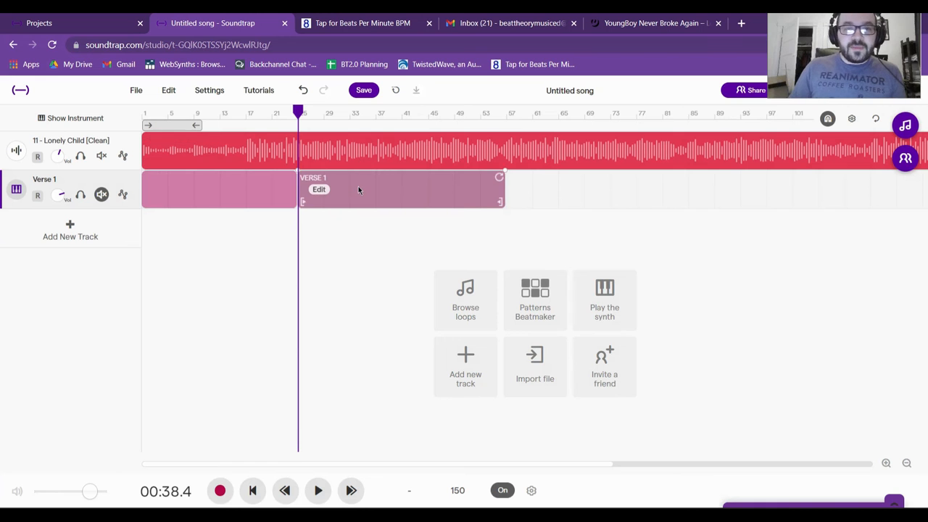
- Play the song from the start of Verse 1, checking the Genius lyrics page before returning to the Soundtrap project
left_click(318, 490)
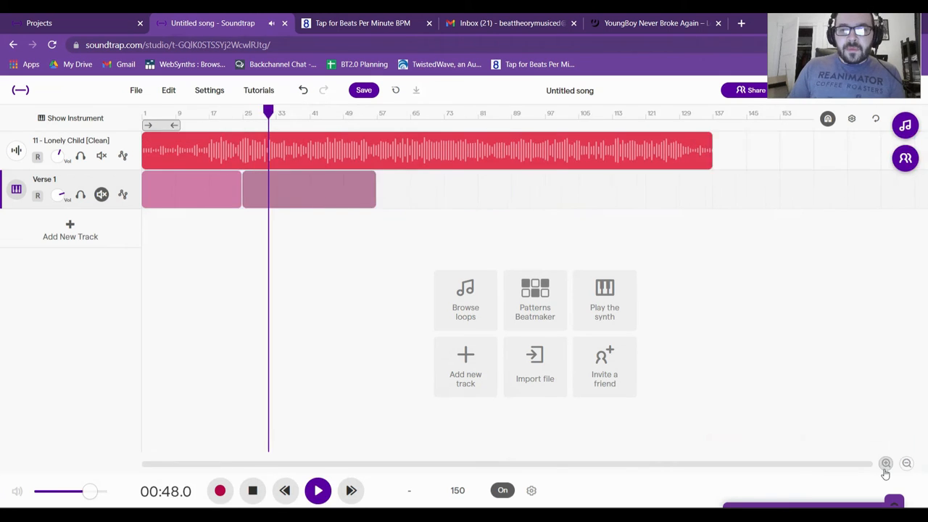
left_click(653, 23)
left_click(237, 16)
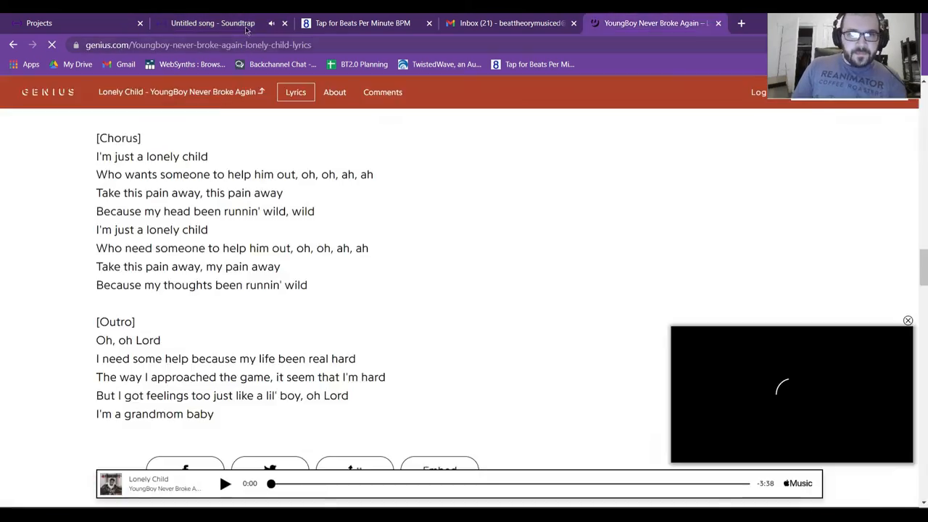
left_click(245, 26)
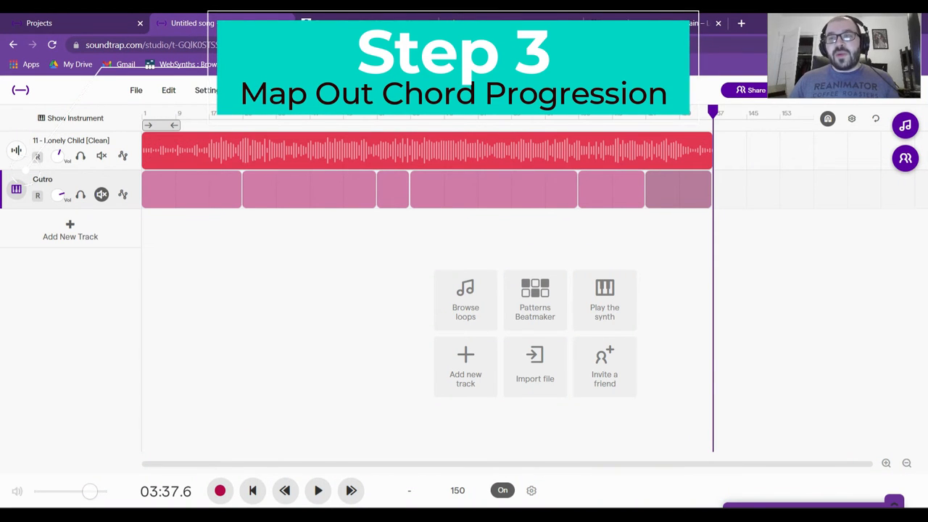
- Leave the Genius lyrics page and search Google for "nba youngboy lonely child chords" in the same browser tab
left_click(657, 22)
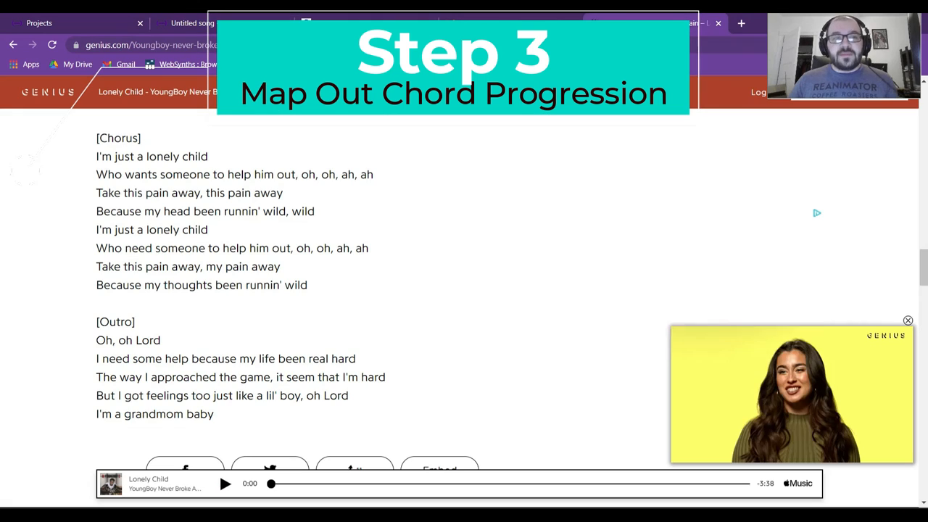
left_click(13, 45)
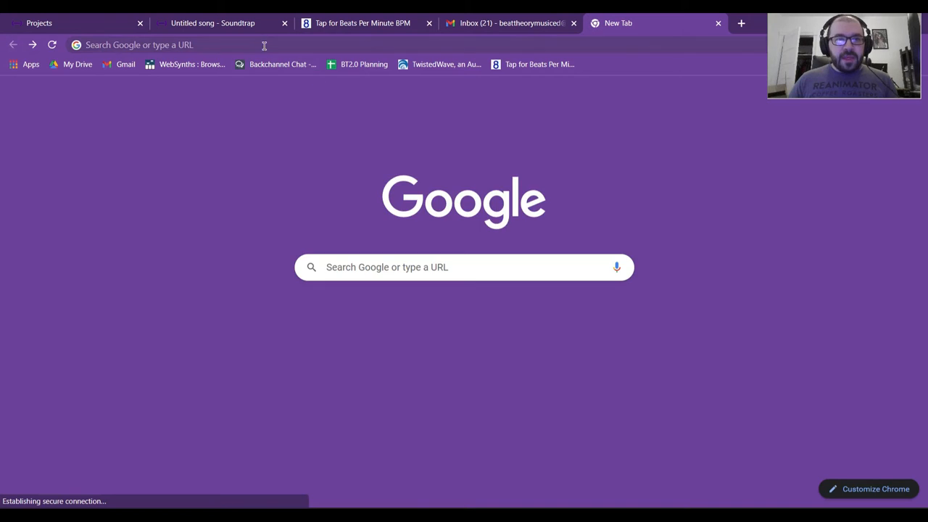
left_click(266, 46)
type("nba young")
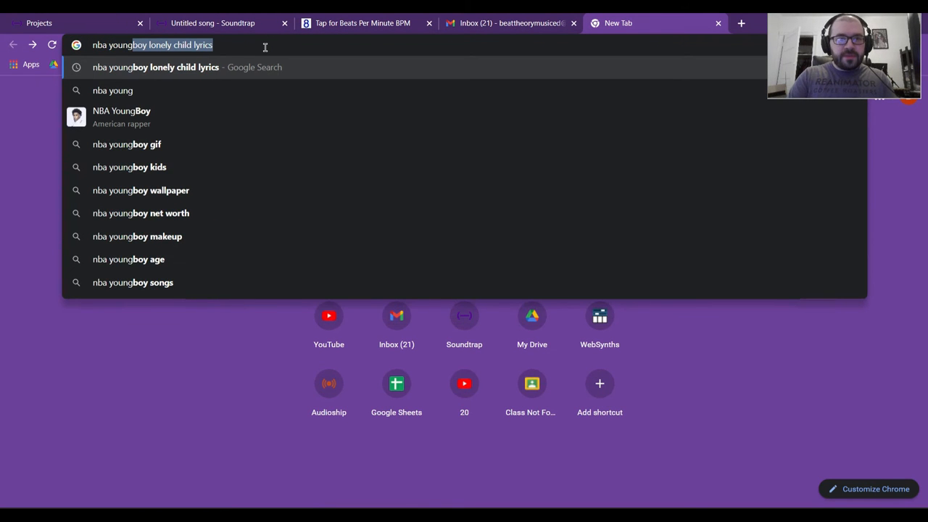
key("Right")
key("ctrl+shift+Left")
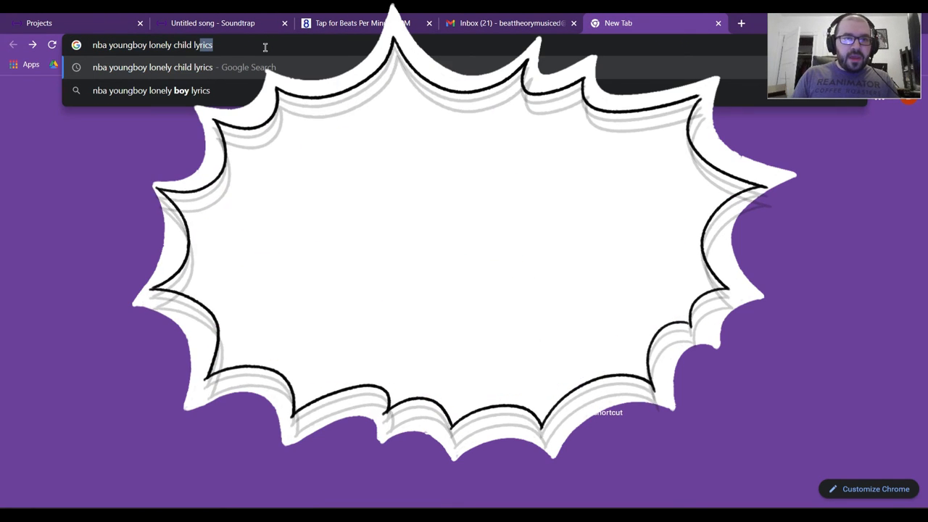
type("chords")
key("Return")
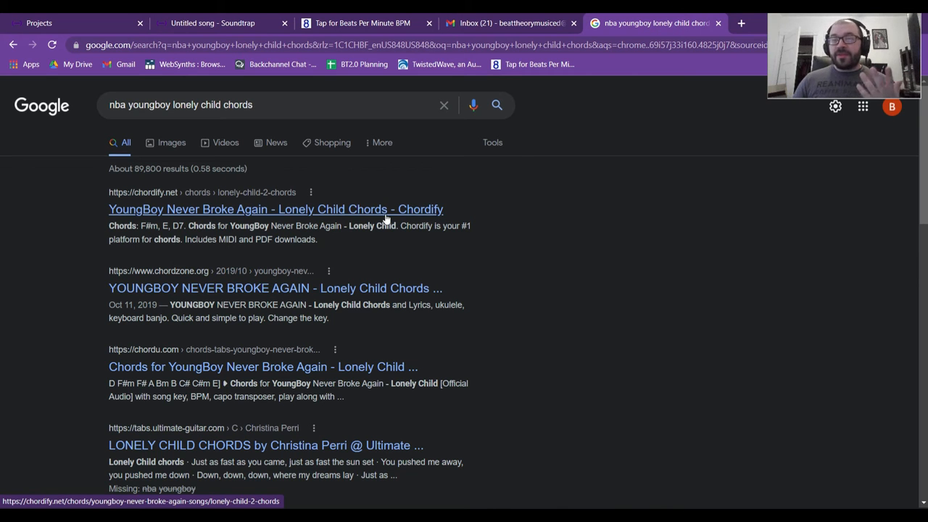
- Open the ChordZone result for Lonely Child and examine the song's scale and the Intro chords
left_click(296, 288)
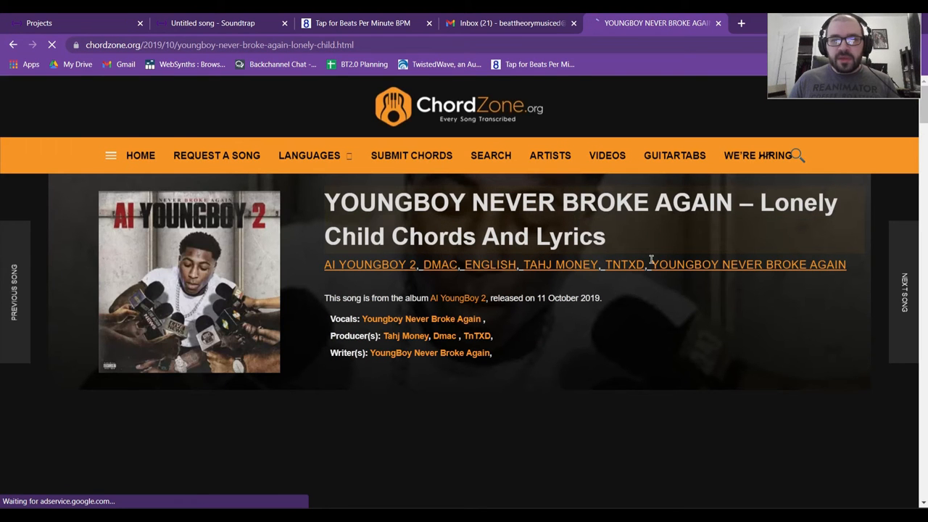
scroll(772, 302, "down", 10)
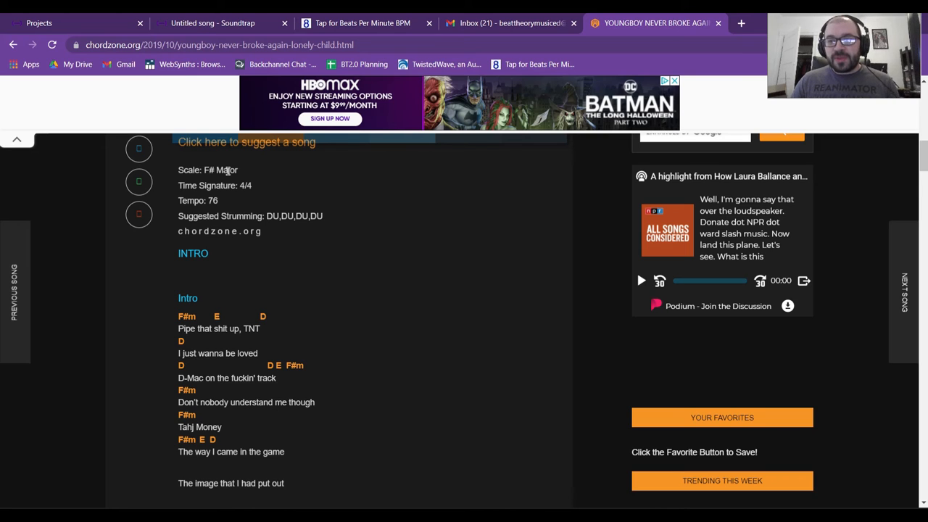
left_click_drag(239, 171, 206, 170)
mouse_move(190, 324)
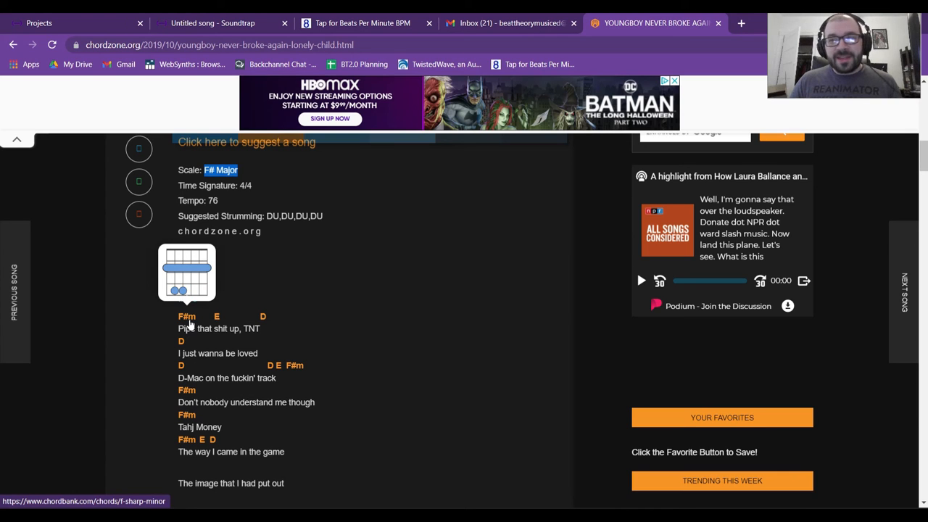
left_click(305, 309)
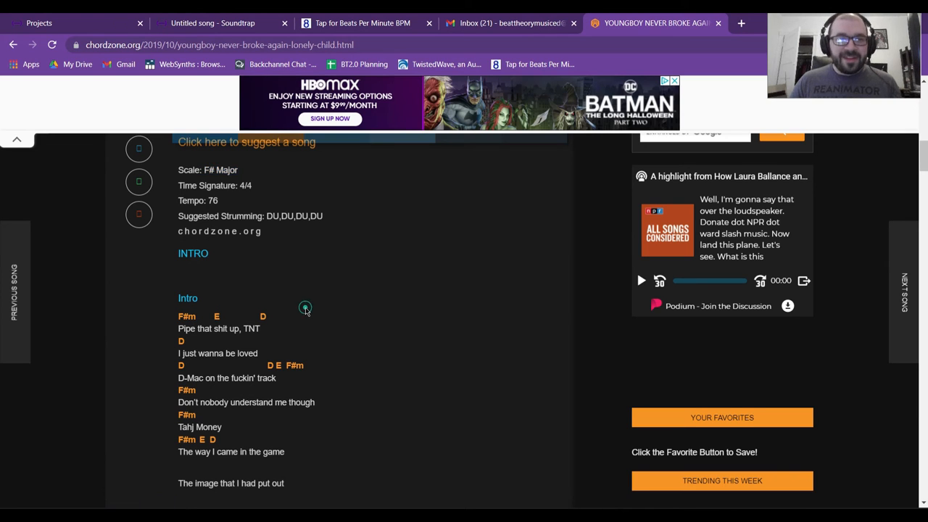
mouse_move(194, 320)
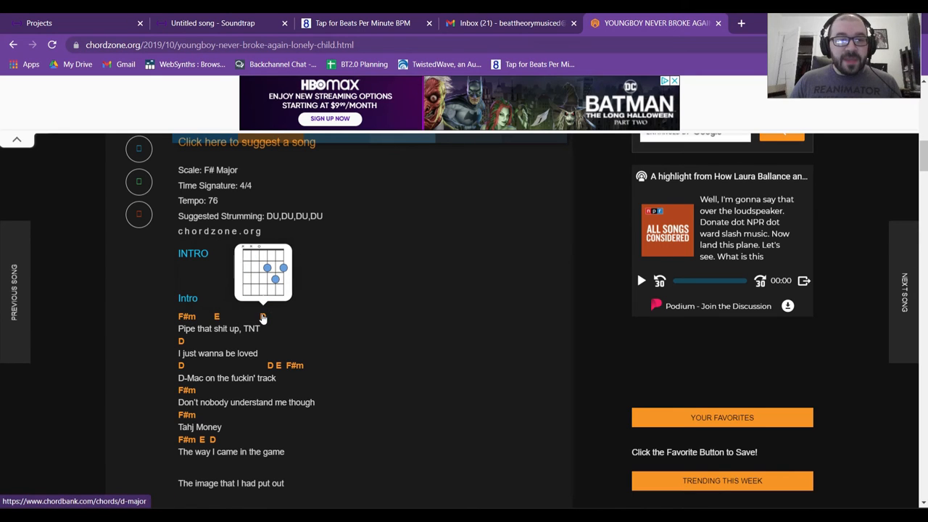
- Examine the ChordZone chord sheet from the Intro through Verse One and the Chorus to Verse Two
scroll(353, 394, "down", 7)
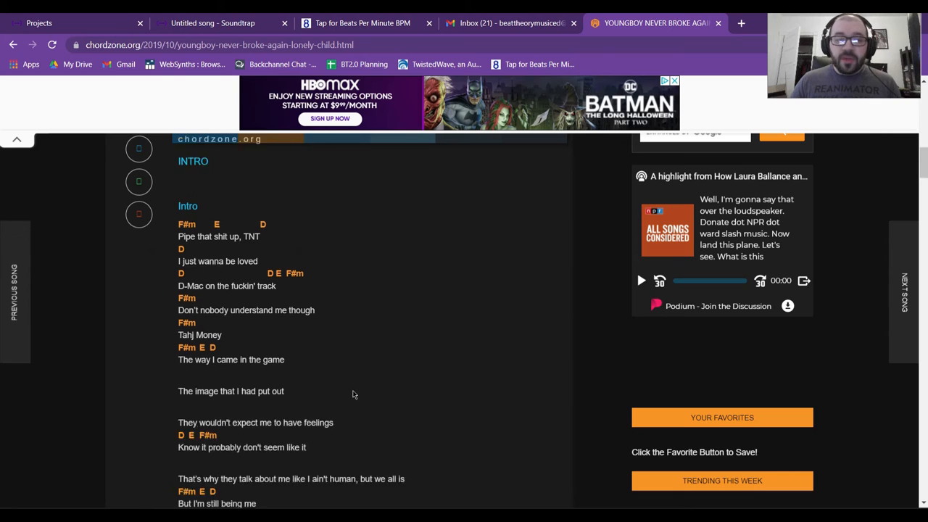
scroll(355, 391, "down", 5)
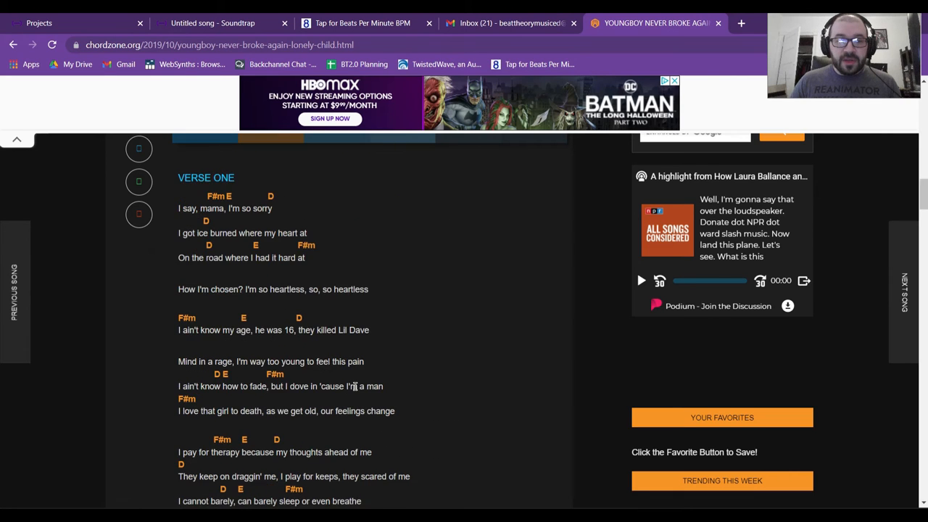
scroll(355, 390, "down", 1)
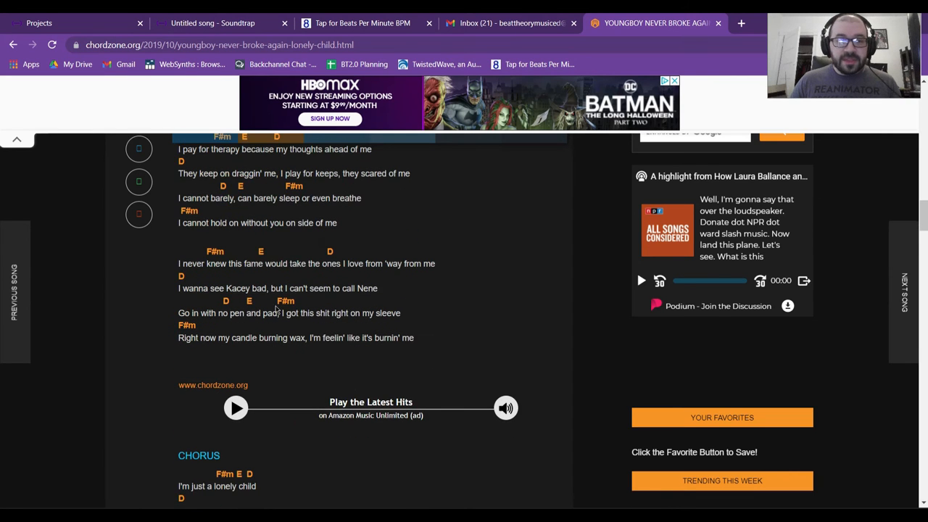
scroll(408, 347, "down", 5)
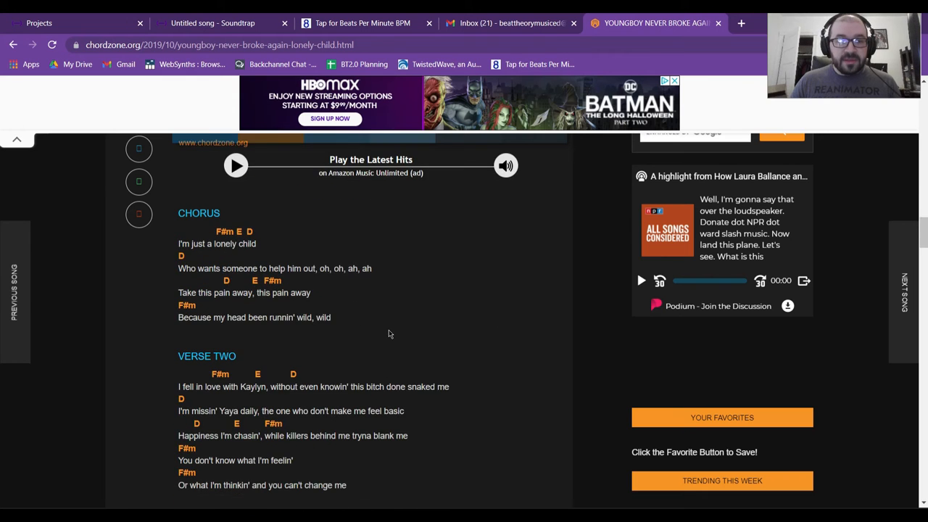
scroll(390, 335, "up", 15)
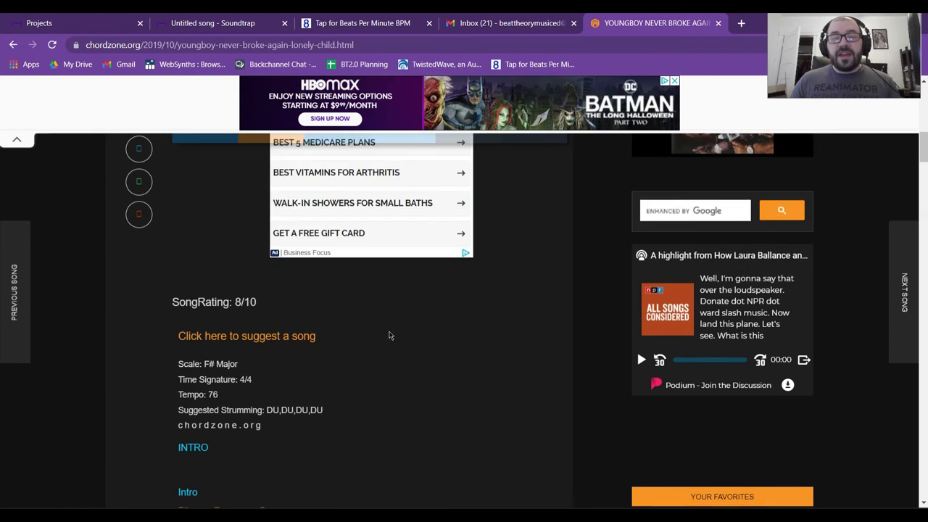
scroll(393, 339, "down", 3)
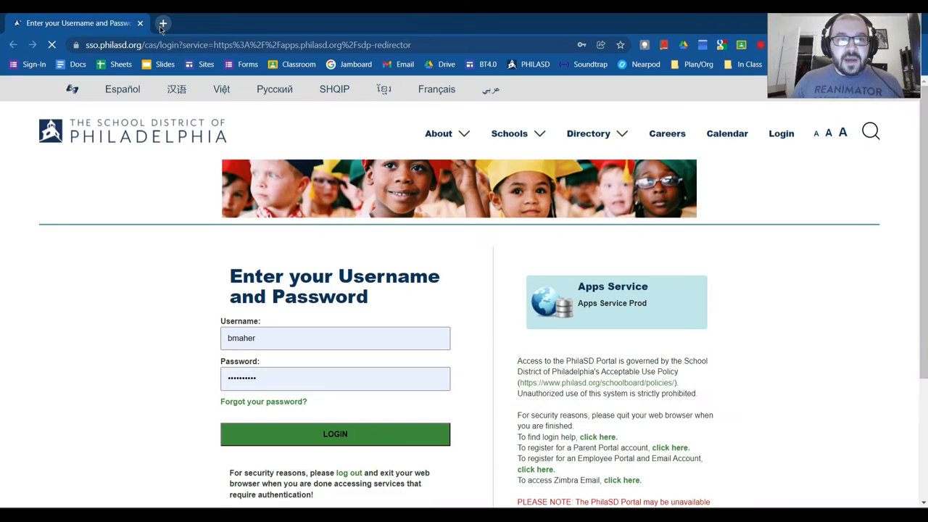
- Open Google Drive in a new browser tab and go to the Chord MIDI folder inside BEAT THEORY OFFICIAL MIDI PACKS
left_click(163, 23)
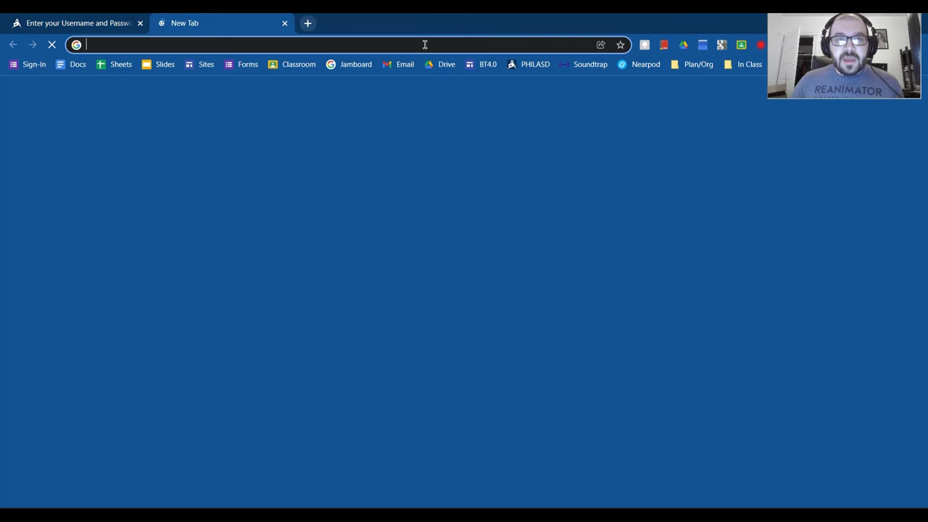
left_click(454, 67)
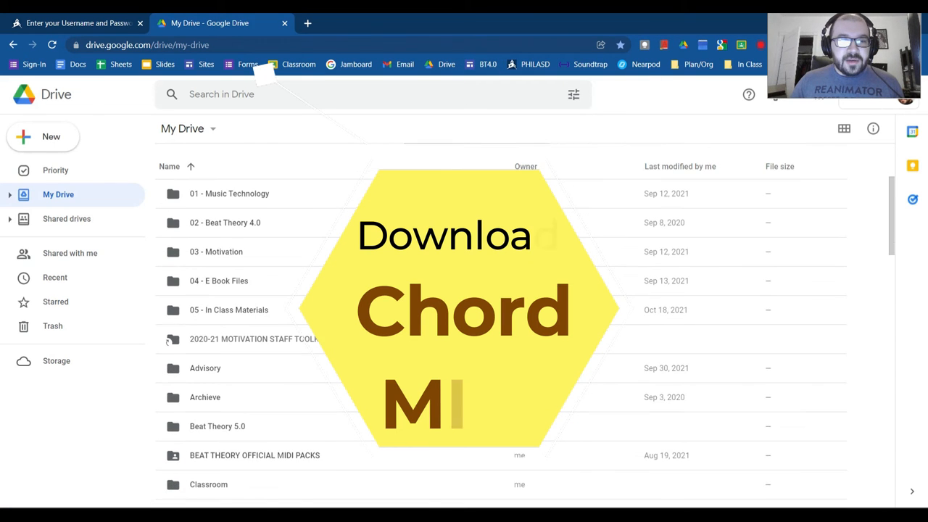
scroll(335, 449, "down", 3)
double_click(336, 373)
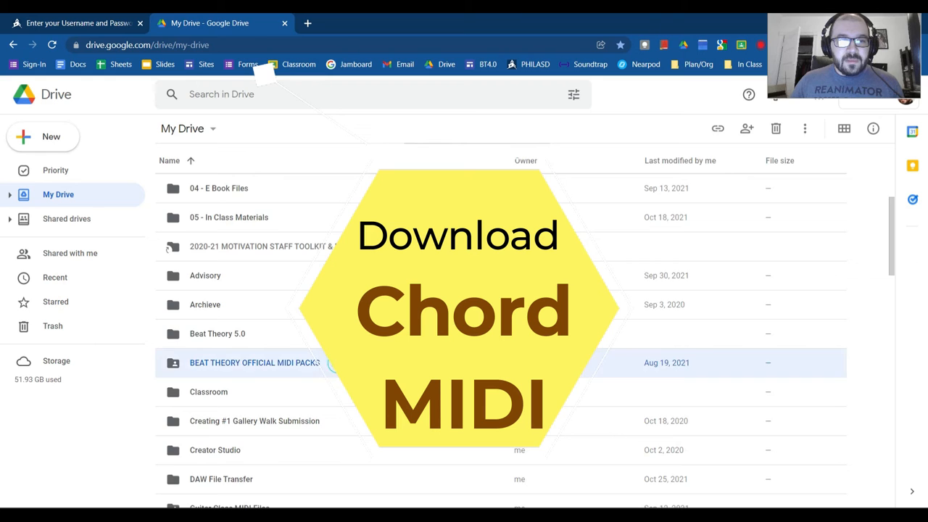
double_click(297, 187)
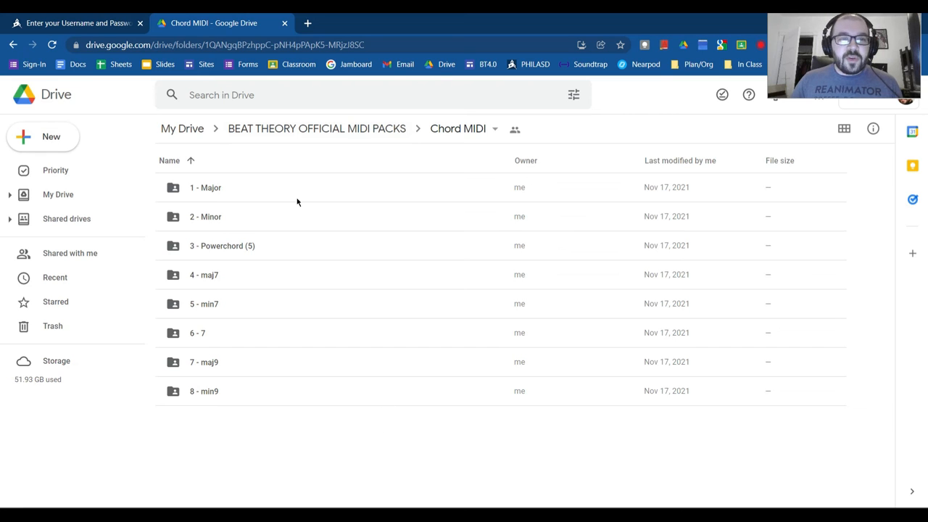
- Download F#_Gb Minor.mid from the 2 - Minor folder of Chord MIDI
double_click(234, 218)
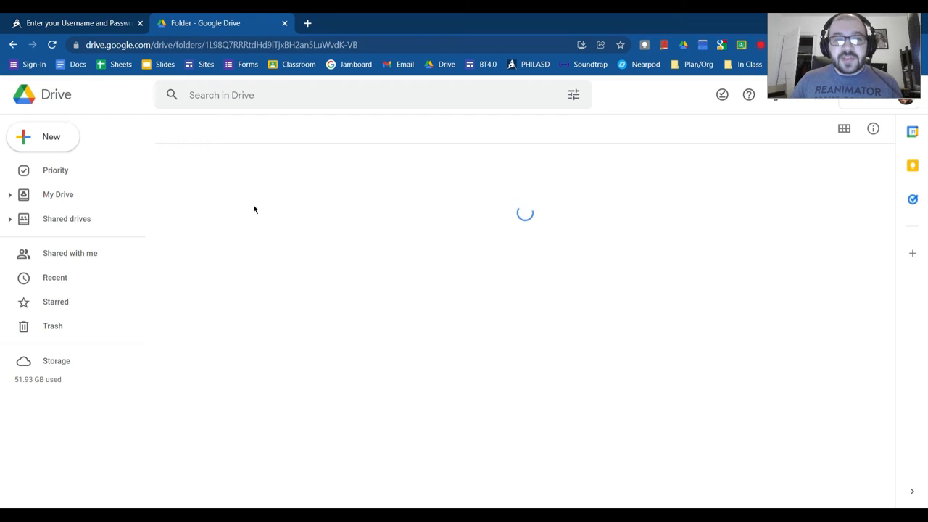
scroll(332, 347, "down", 1)
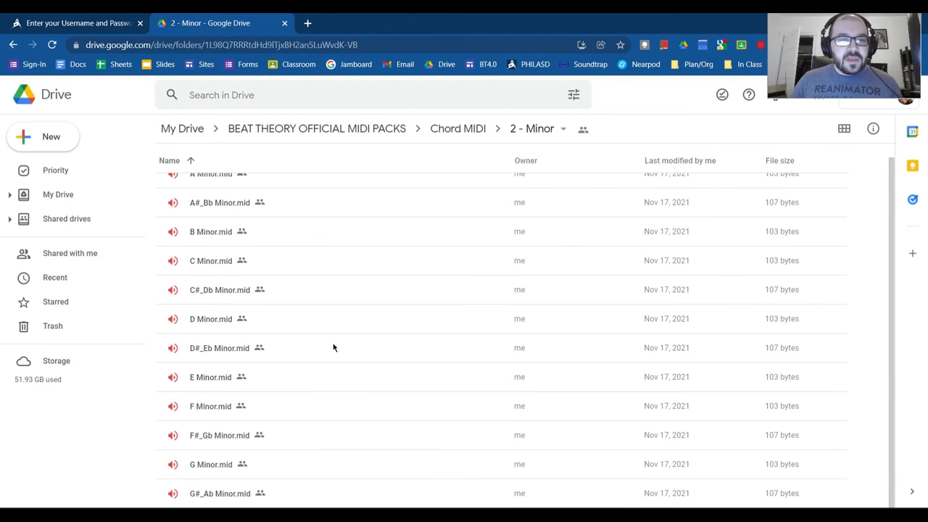
left_click(300, 439)
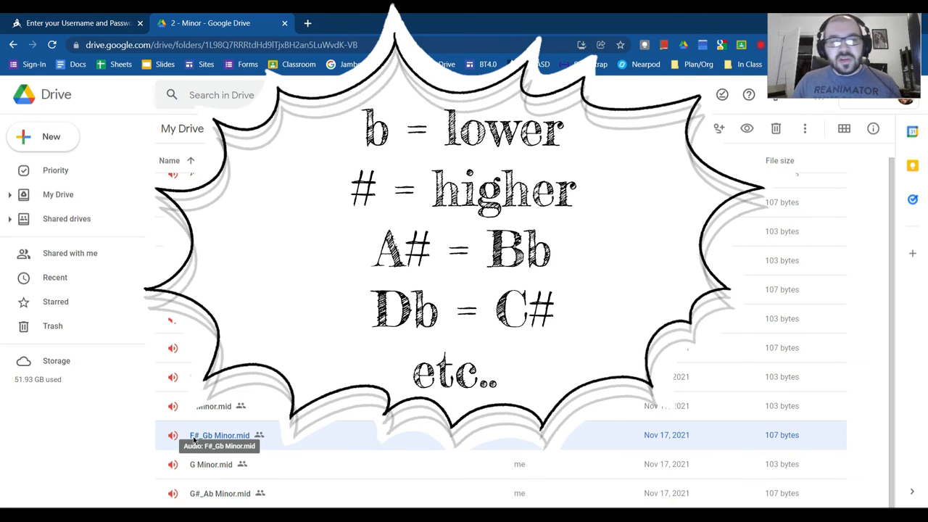
left_click(805, 129)
left_click(711, 375)
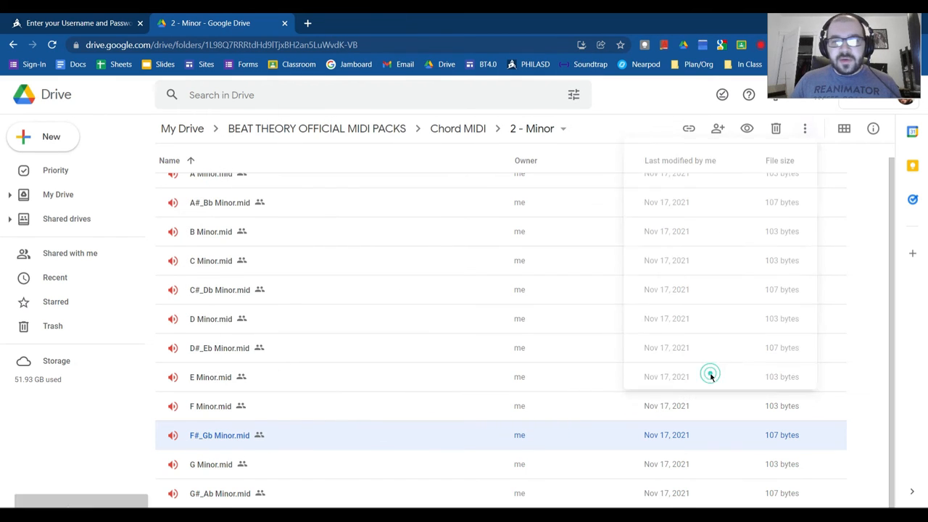
- Download D Major.mid from the 1 - Major folder of Chord MIDI
left_click(15, 45)
double_click(321, 190)
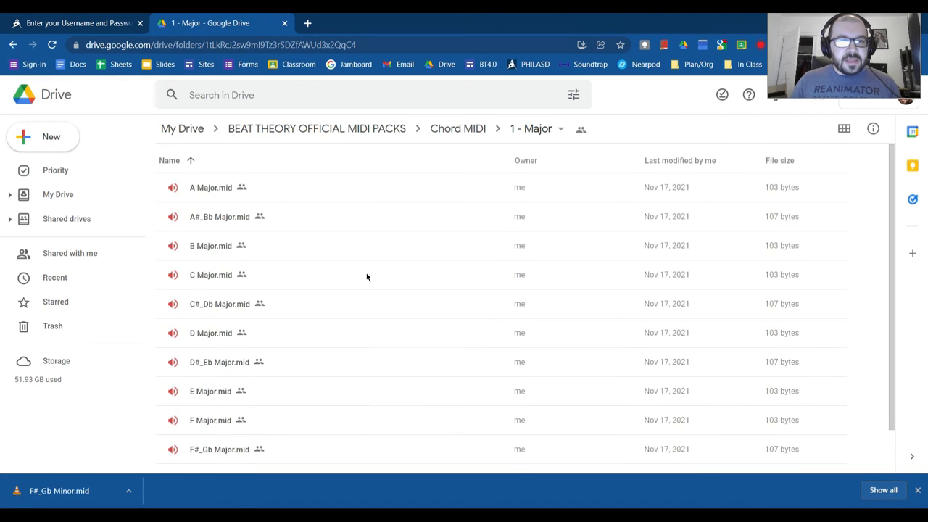
left_click(459, 330)
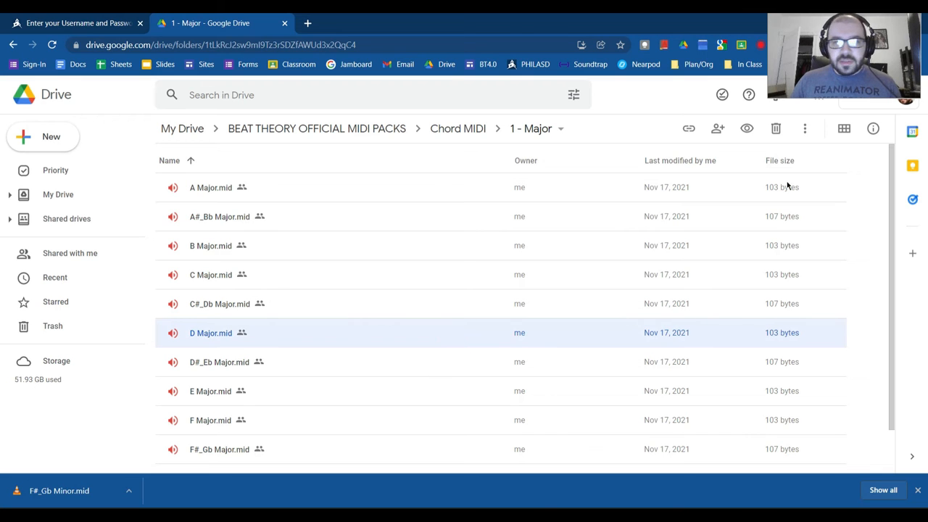
left_click(805, 128)
left_click(719, 373)
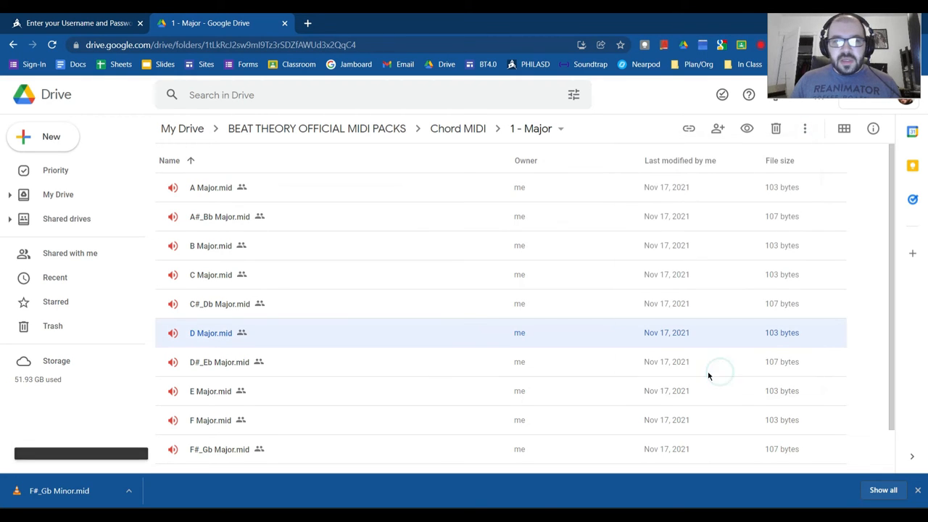
- Download E Major.mid from the 1 - Major folder of Chord MIDI
left_click(353, 392)
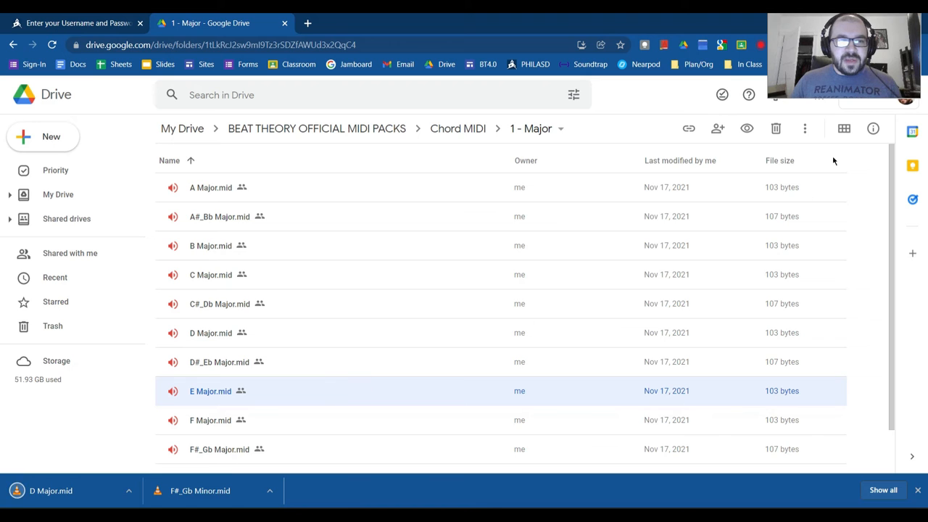
left_click(806, 129)
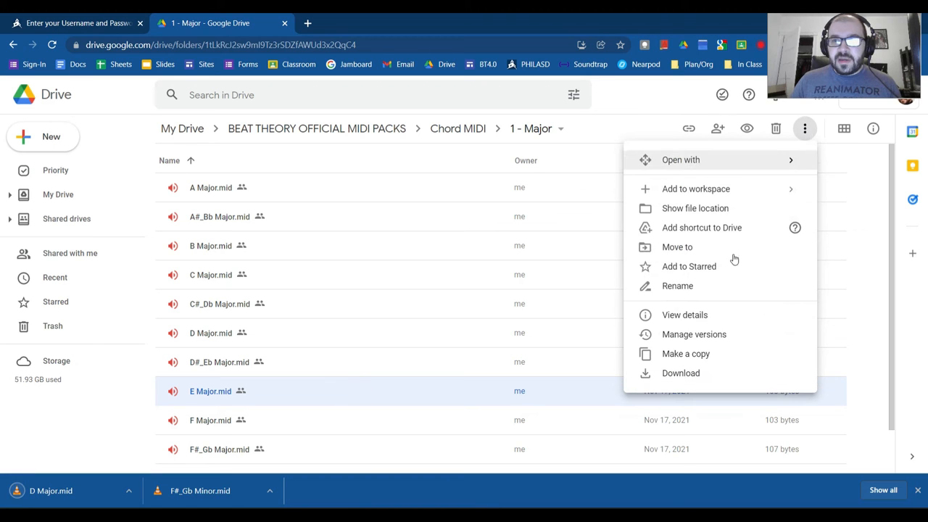
left_click(715, 370)
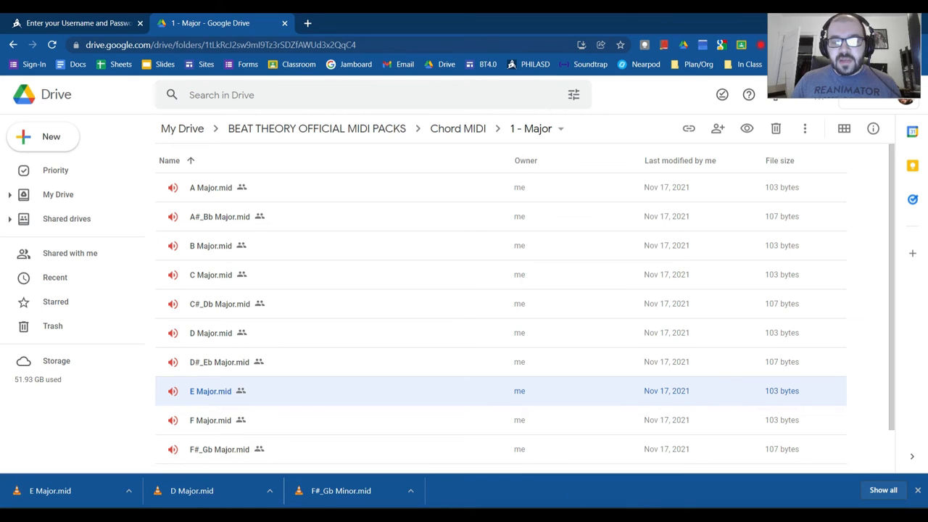
- Switch to the ChordZone page for Lonely Child and review the order of the Intro chords
mouse_move(637, 515)
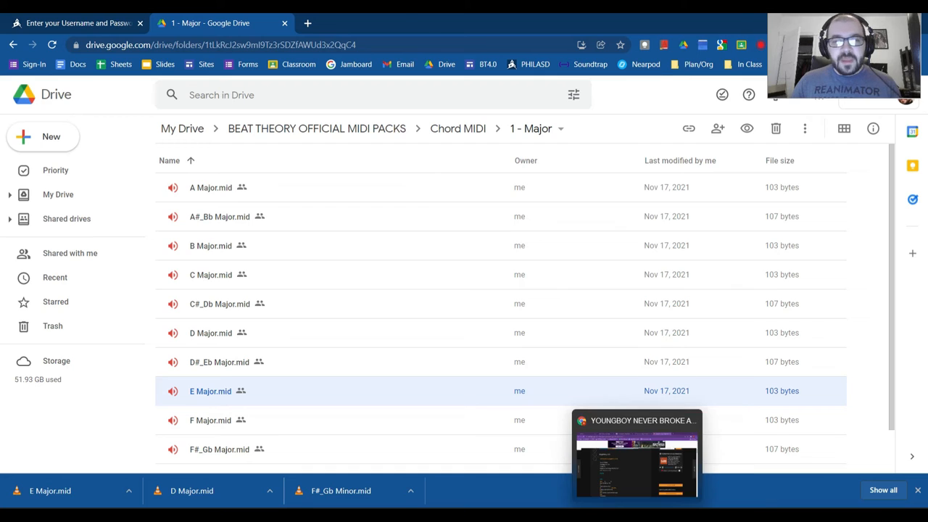
left_click(636, 456)
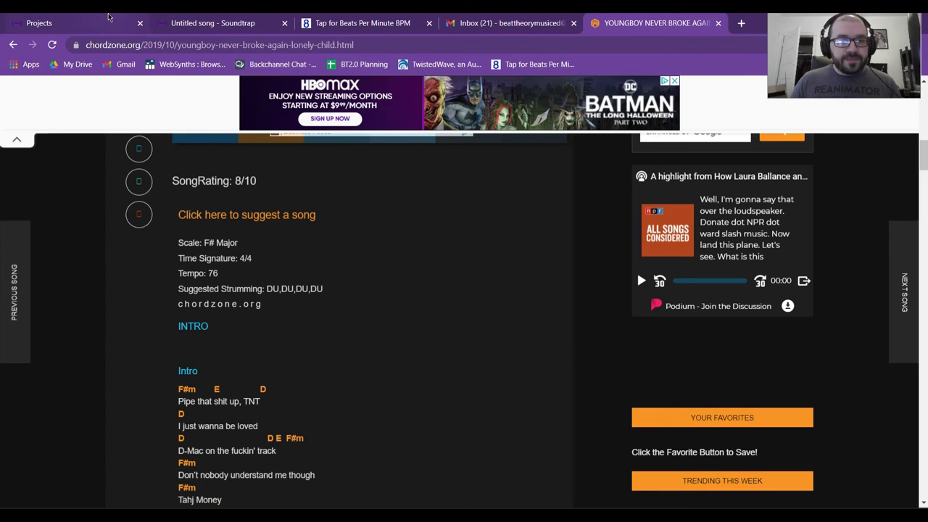
scroll(310, 219, "down", 3)
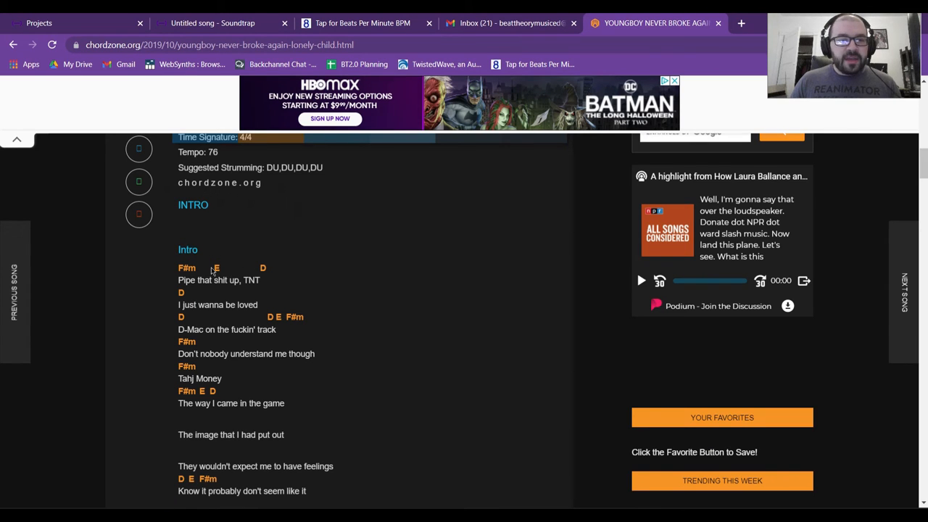
mouse_move(217, 270)
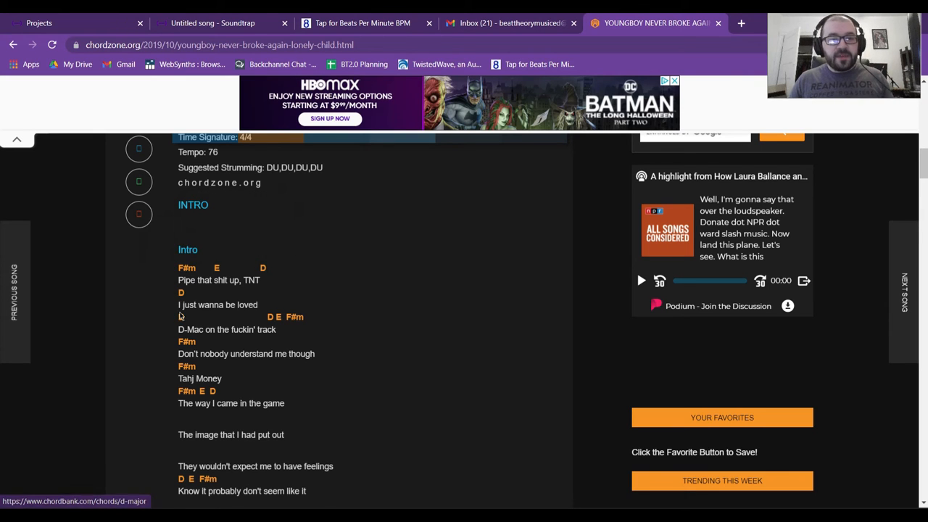
mouse_move(279, 321)
scroll(238, 341, "down", 2)
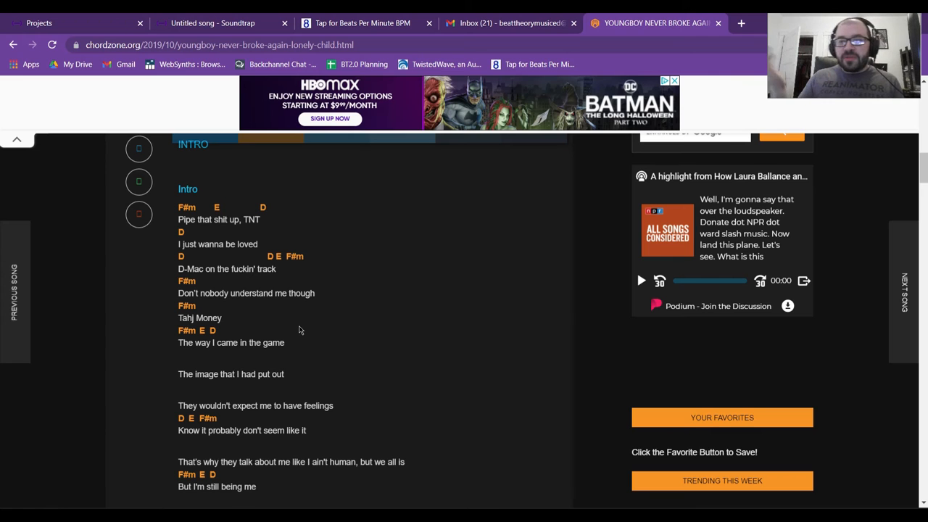
- Return to the Soundtrap project, set the loop range over the first section from bar 1 to bar 25, and play it
left_click(214, 22)
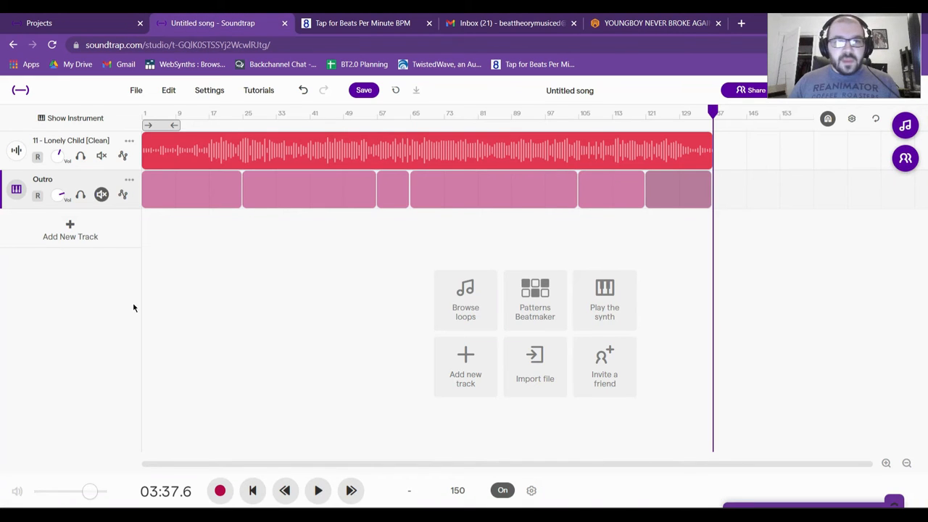
left_click(885, 463)
left_click(907, 463)
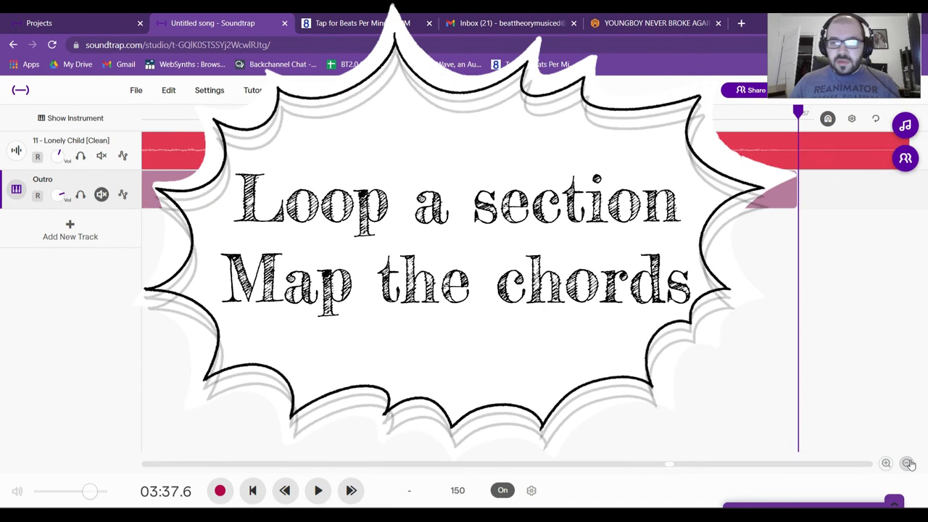
left_click_drag(669, 464, 272, 471)
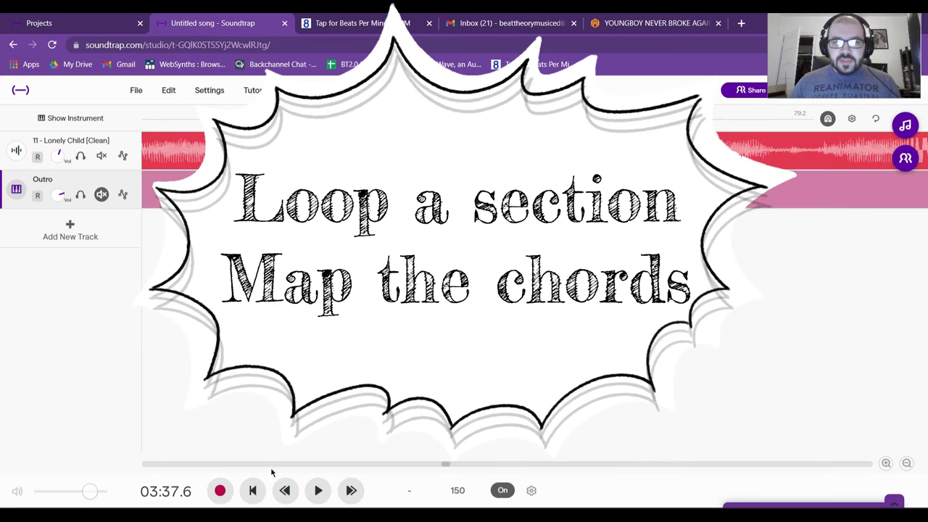
left_click(906, 463)
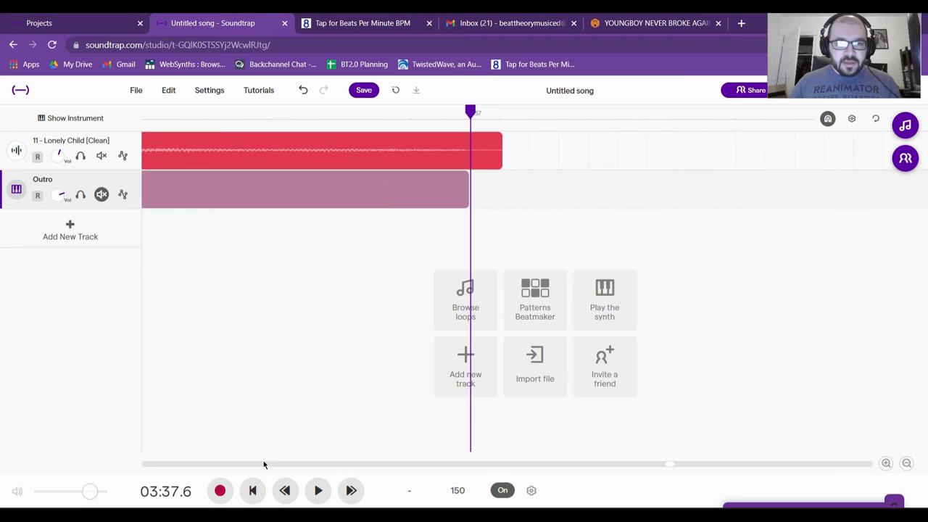
left_click_drag(670, 464, 48, 408)
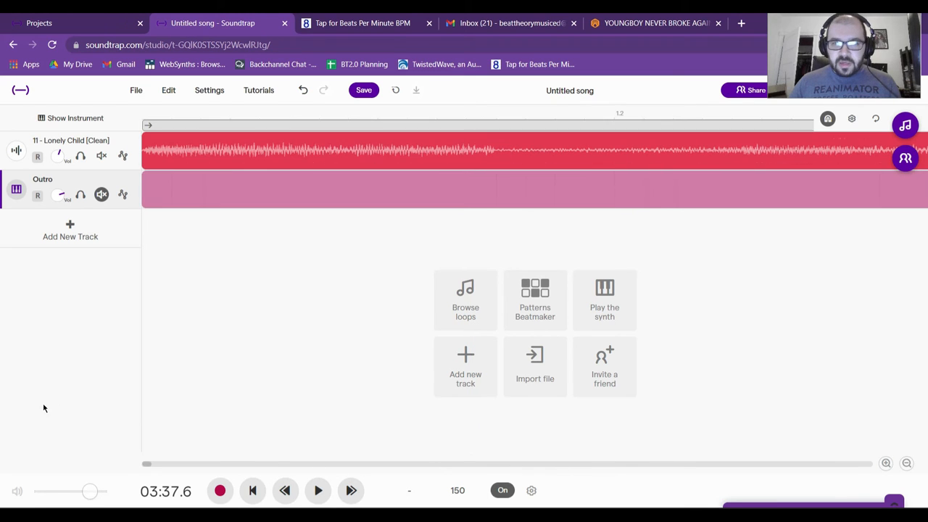
left_click(906, 463)
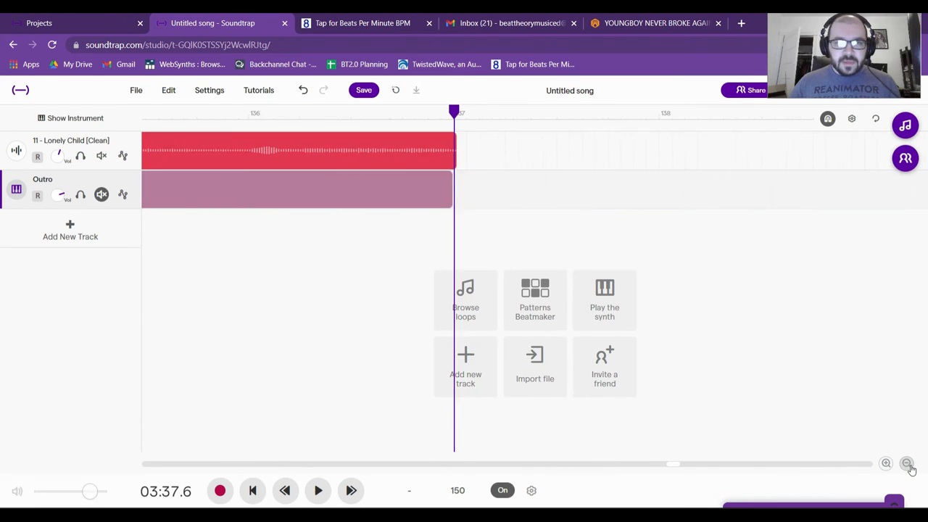
left_click(907, 464)
left_click_drag(591, 468, 26, 414)
left_click_drag(236, 119, 388, 125)
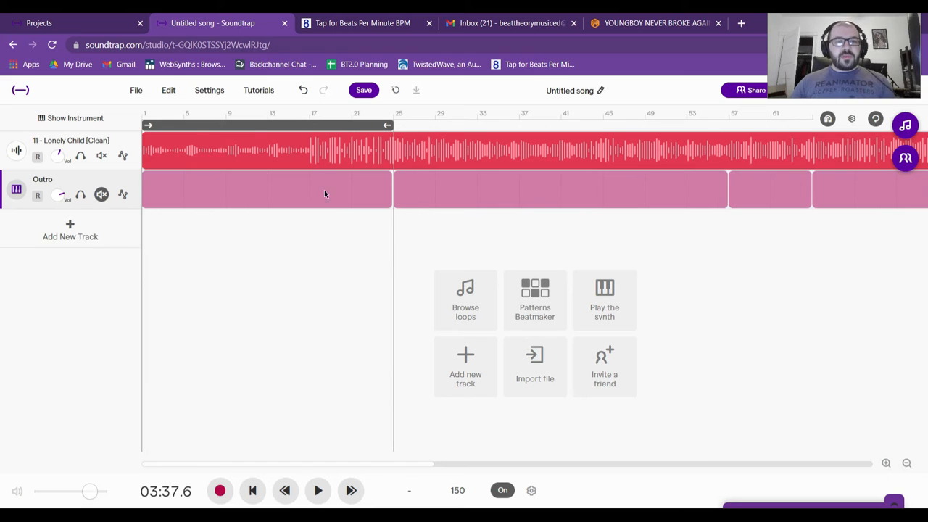
left_click(320, 494)
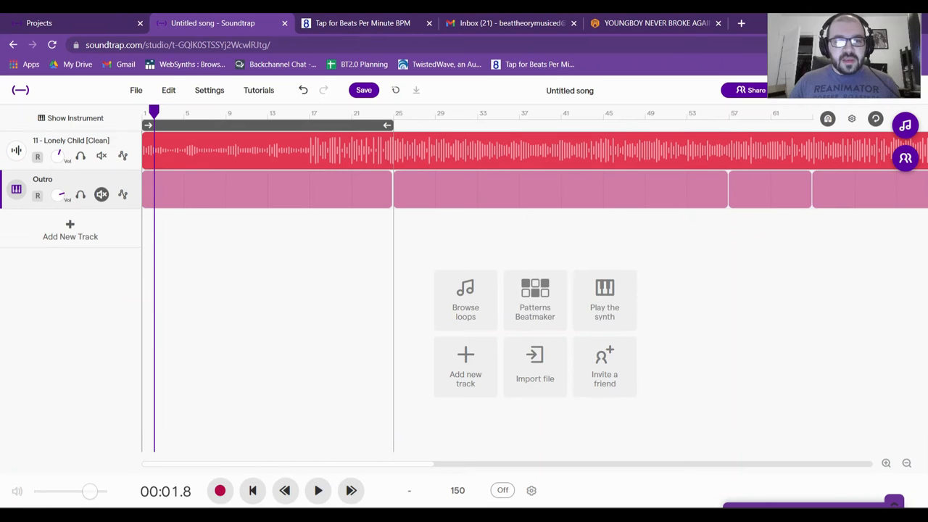
- Import F#_Gb Minor from the Downloads folder as a new track below the section track, starting at bar 1
left_click(368, 506)
scroll(551, 240, "up", 4)
scroll(549, 238, "up", 10)
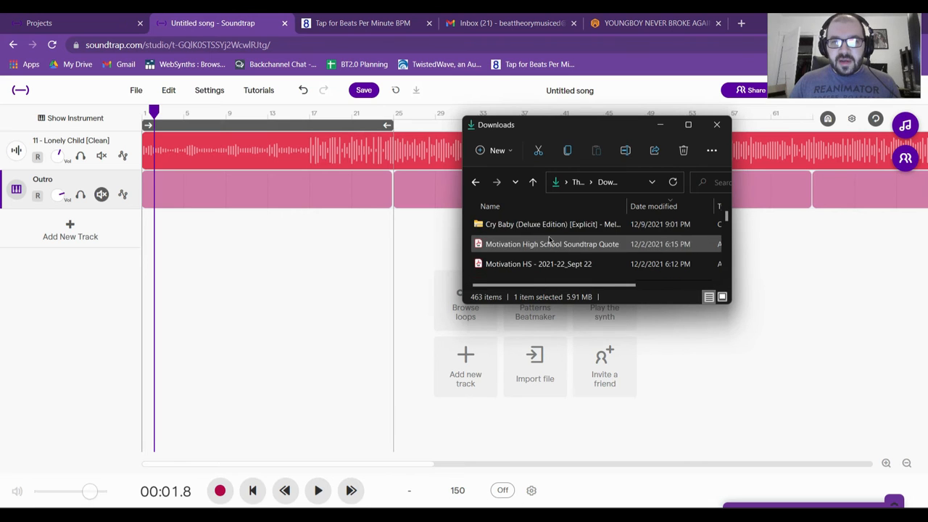
left_click_drag(515, 261, 147, 242)
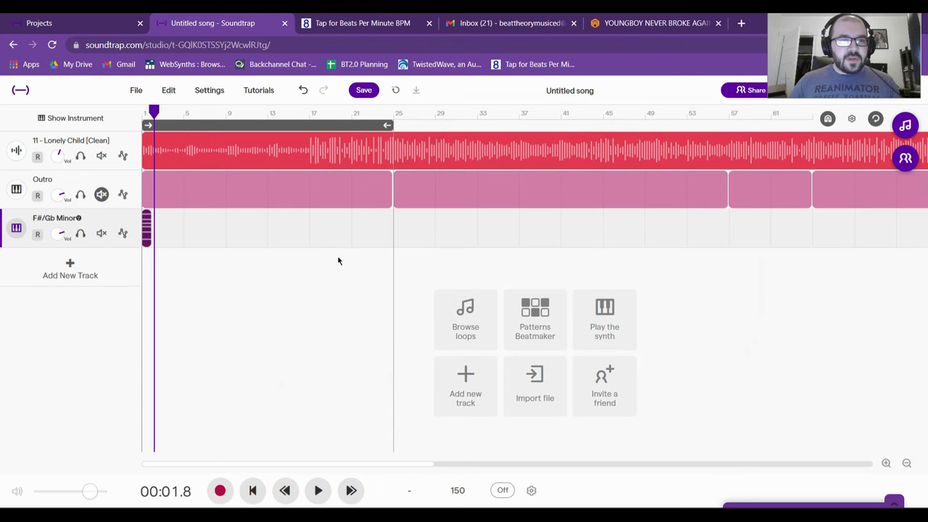
- Play the opening repeatedly from the start to compare the F#/Gb Minor chord with the song
left_click(886, 463)
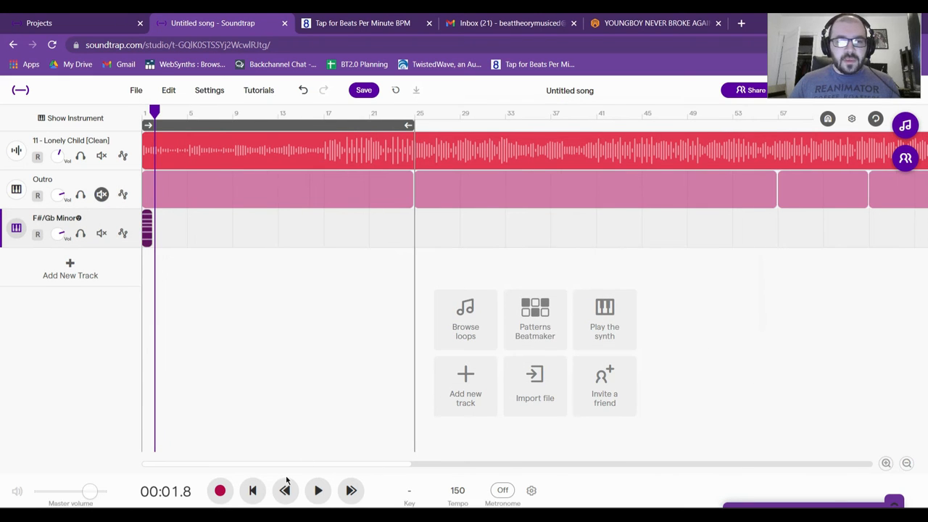
left_click(252, 491)
left_click(313, 484)
left_click(253, 492)
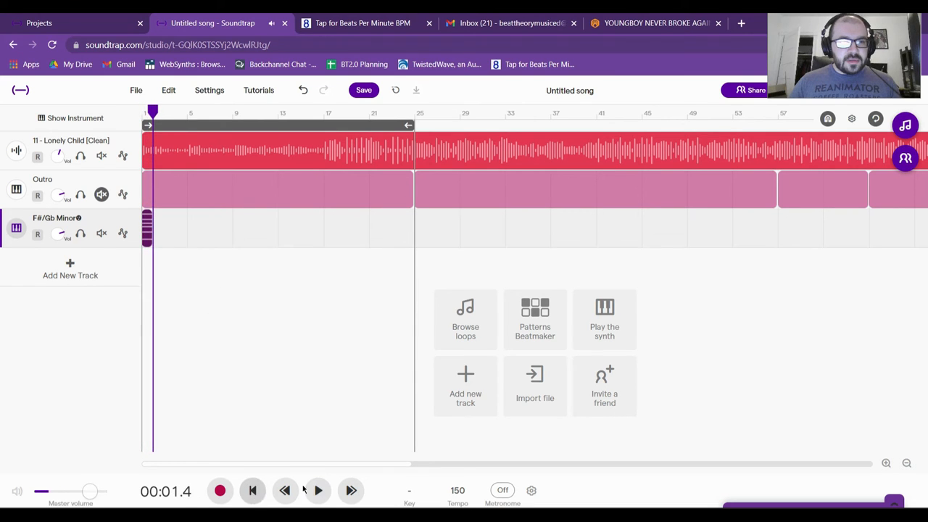
left_click(253, 492)
left_click(316, 490)
left_click(252, 491)
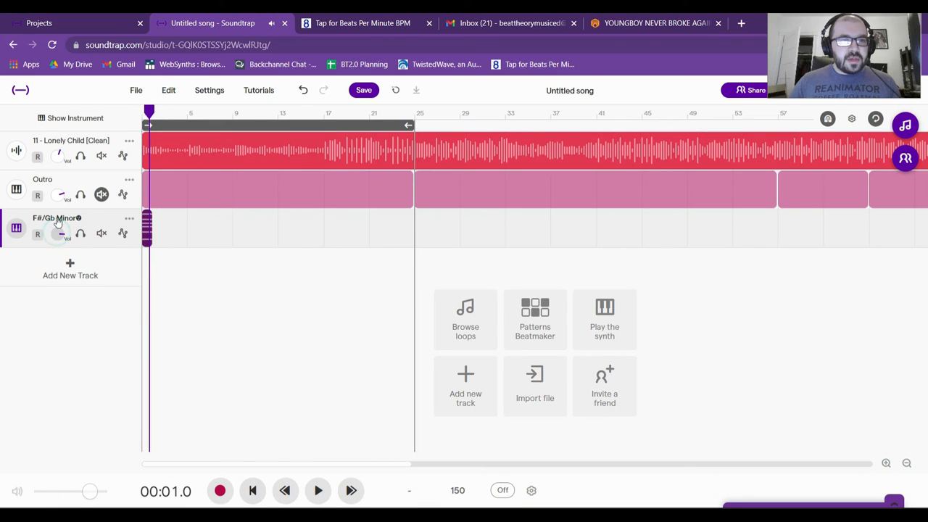
- Shorten the F#/Gb Minor region to about two and a half beats and play it from the start
left_click(885, 464)
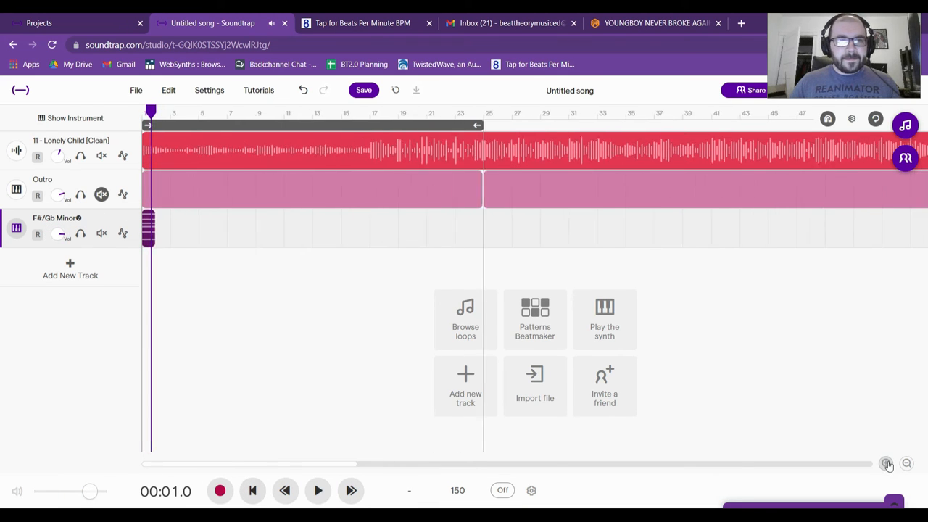
left_click(886, 464)
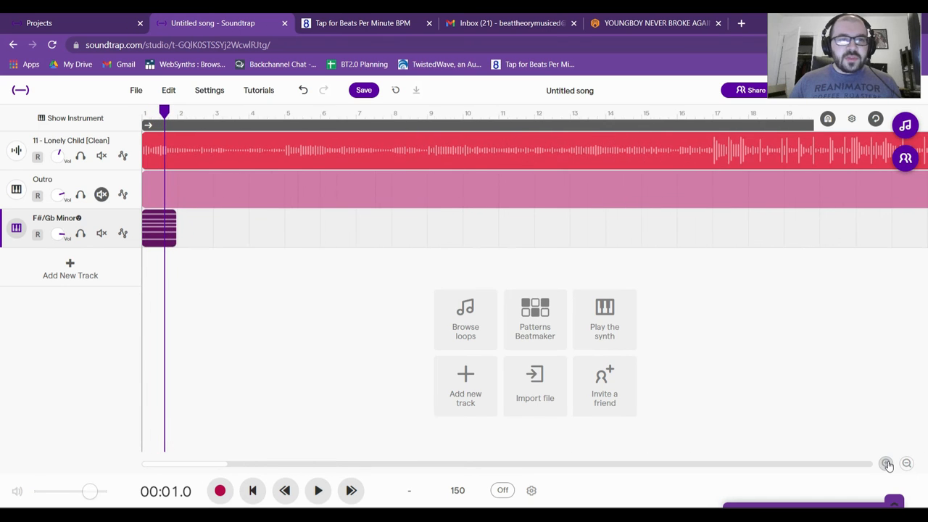
left_click(886, 463)
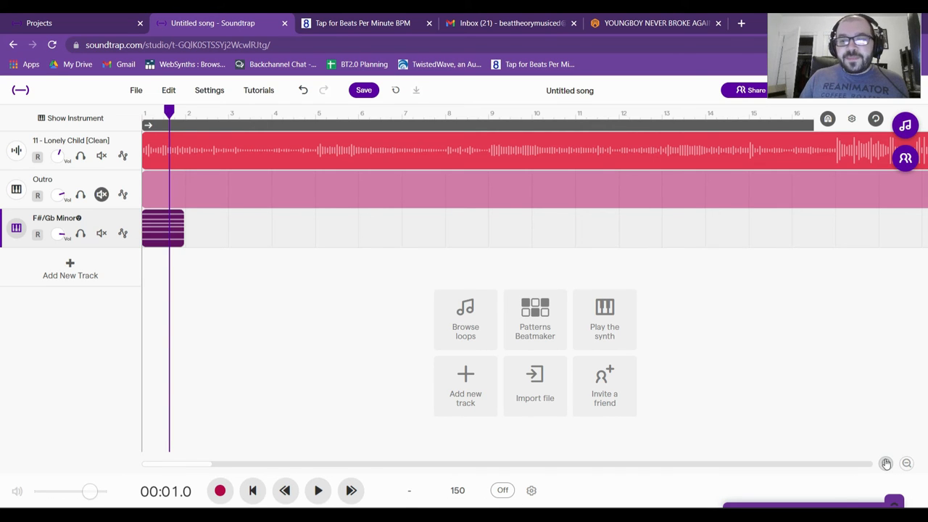
left_click(886, 463)
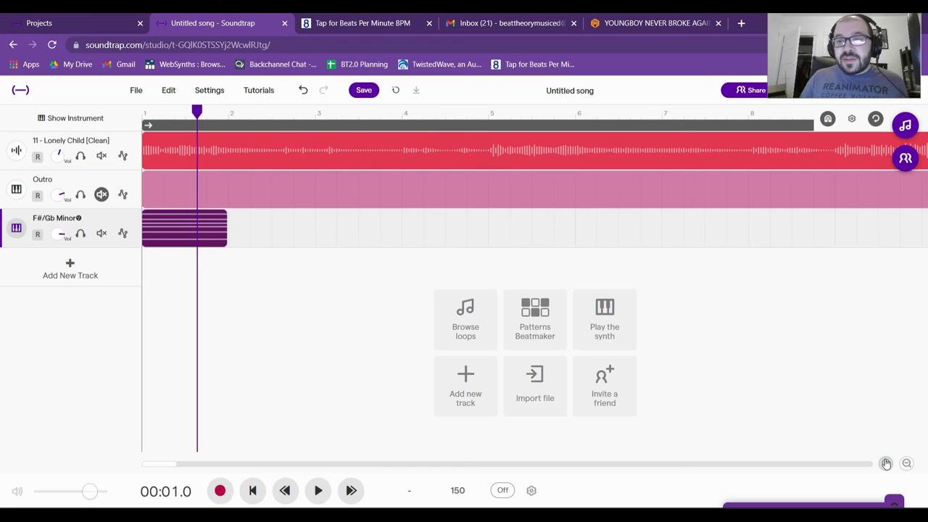
mouse_move(227, 230)
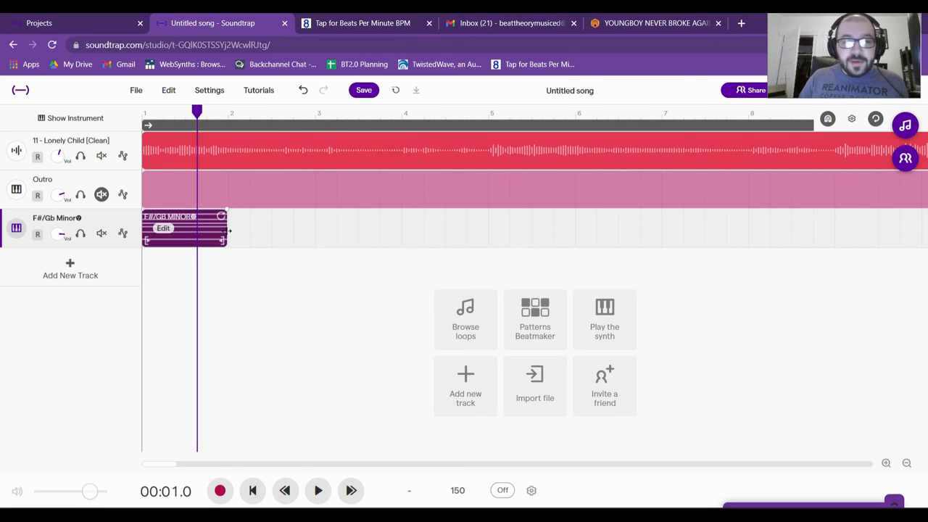
left_click_drag(227, 232, 184, 235)
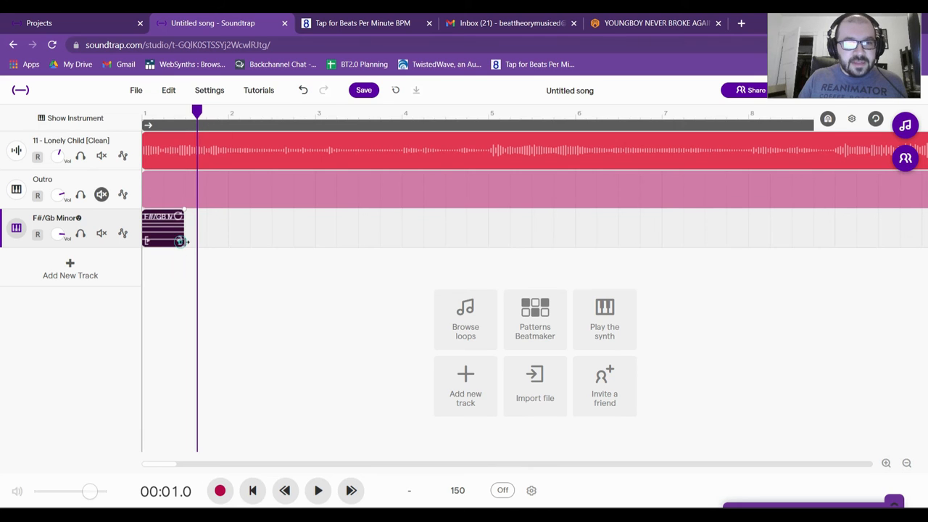
left_click(252, 490)
left_click(318, 490)
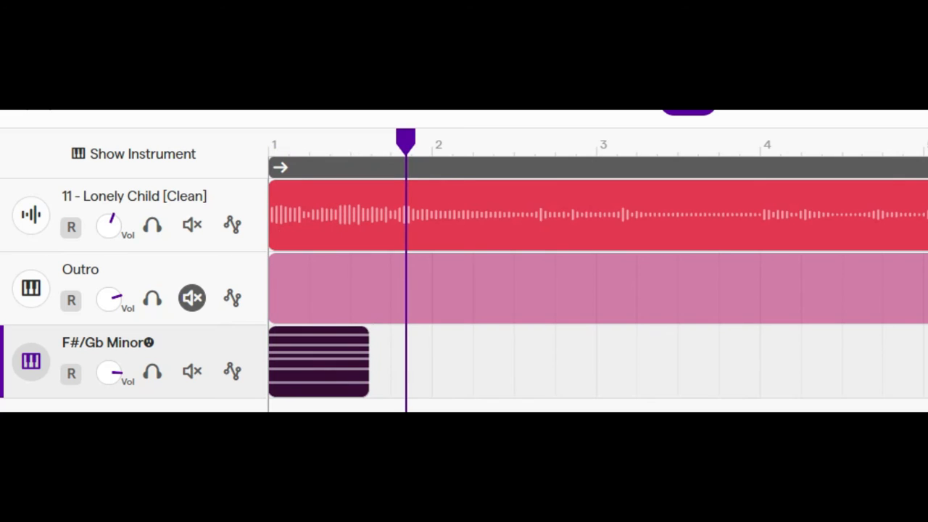
- Trim the end of the F#/Gb Minor region to about two beats and check it against the song from the start
key("ctrl+plus")
key("ctrl+plus")
key("ctrl+plus")
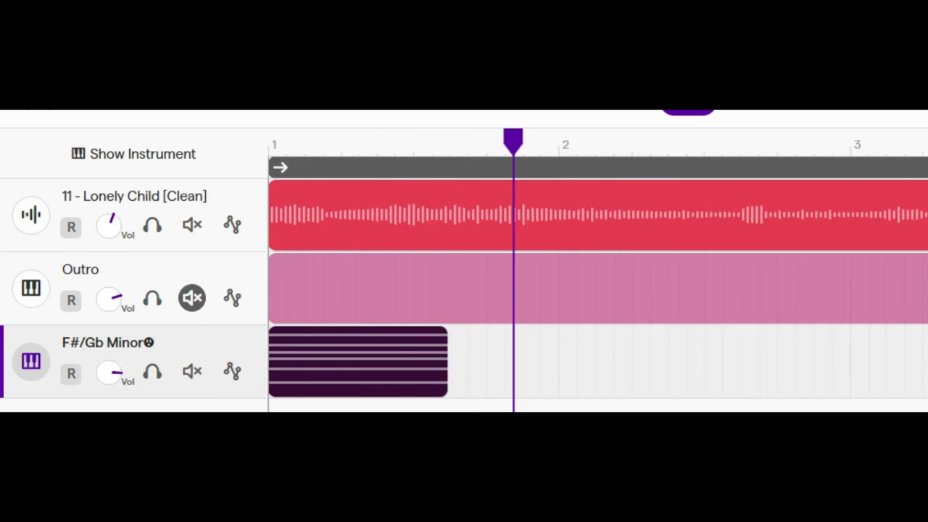
left_click_drag(435, 385, 402, 385)
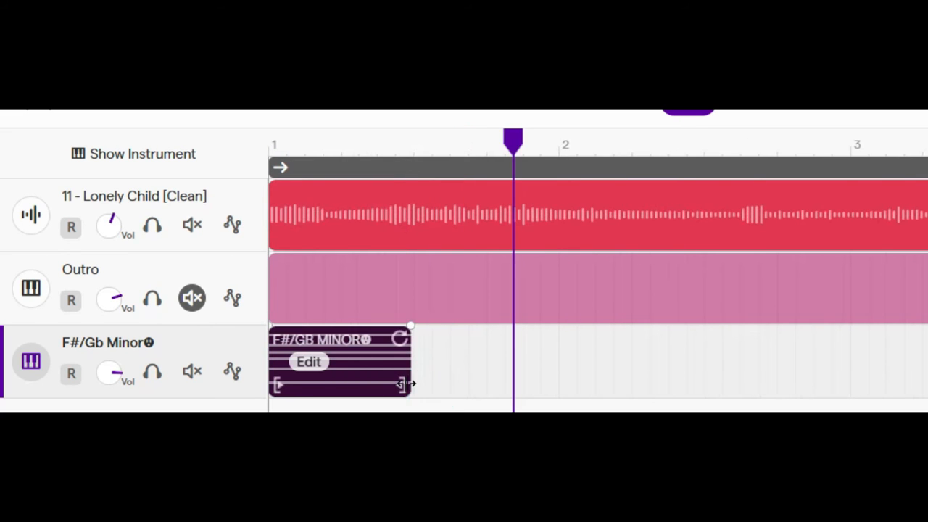
key("Return")
key("space")
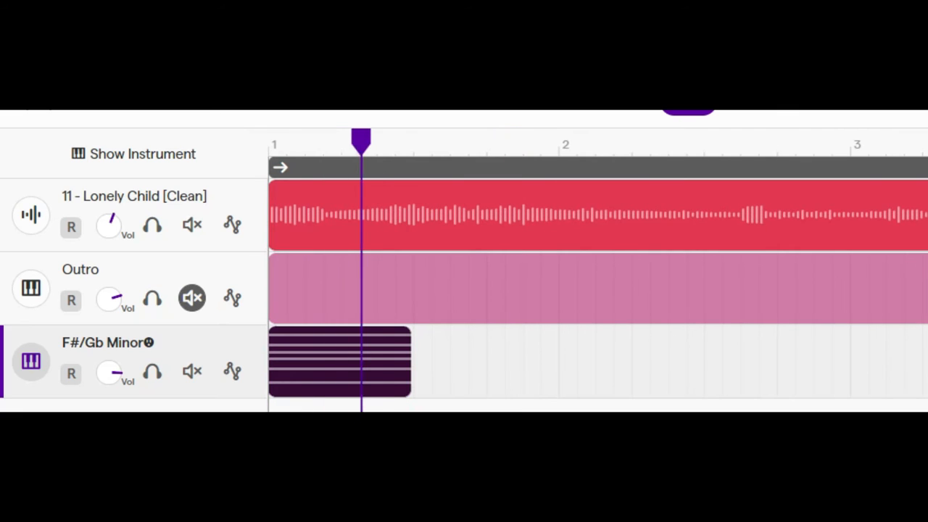
key("space")
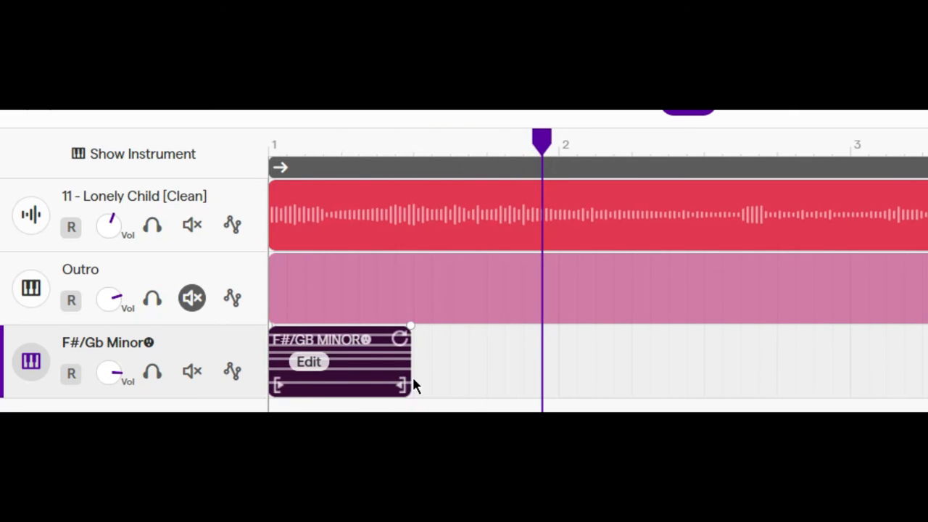
- Trim the F#/Gb Minor region slightly more, to about one and three-quarter beats, and replay the opening
left_click_drag(410, 387, 392, 387)
key("Return")
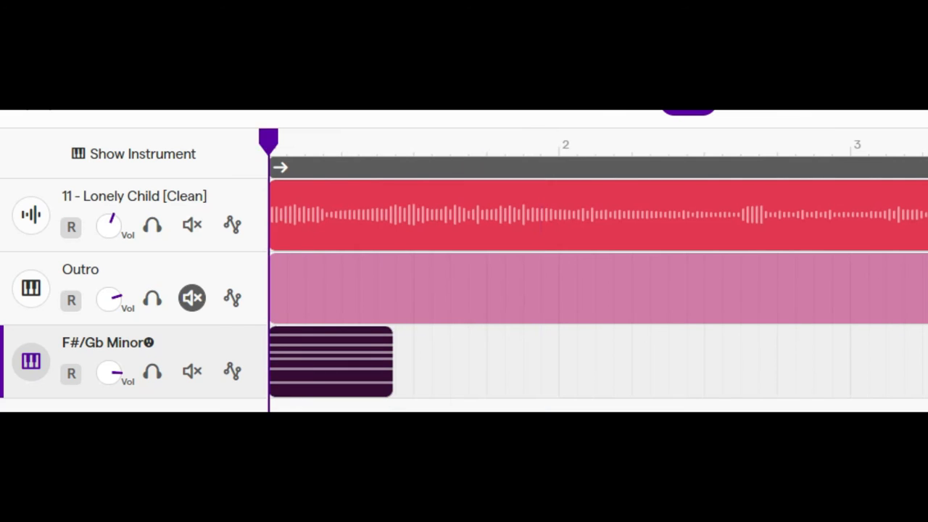
key("space")
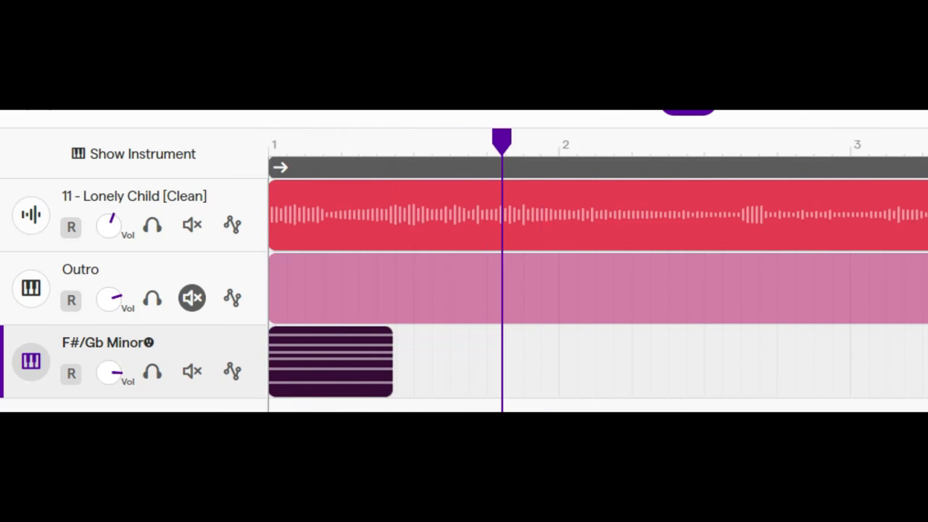
- Switch to the Downloads folder, place the E Major file right after the F#/Gb Minor region on its track, and play from the start
key("alt+Tab")
scroll(593, 241, "down", 1)
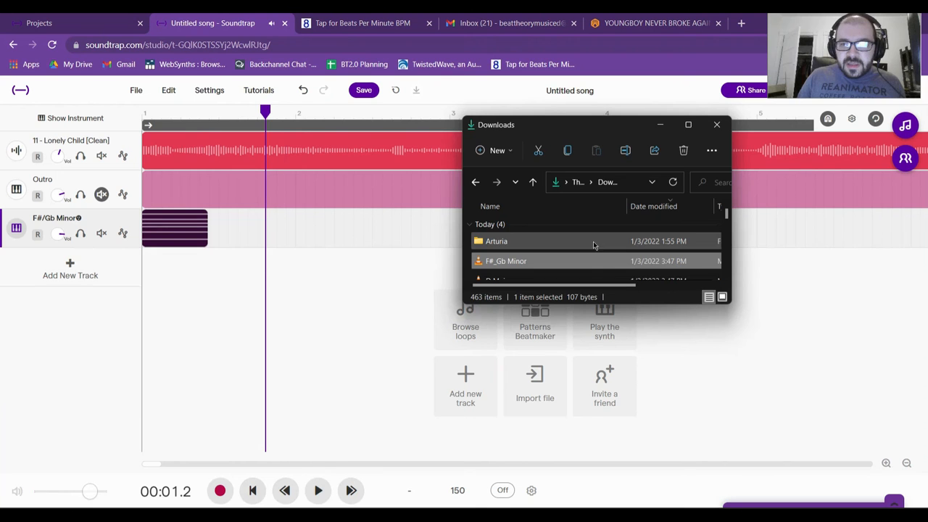
left_click_drag(500, 270, 209, 234)
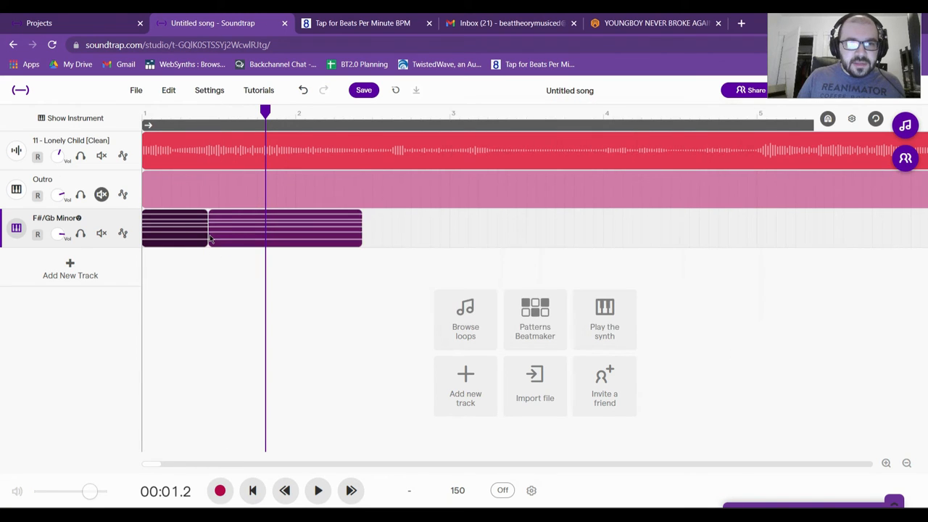
key("Return")
key("space")
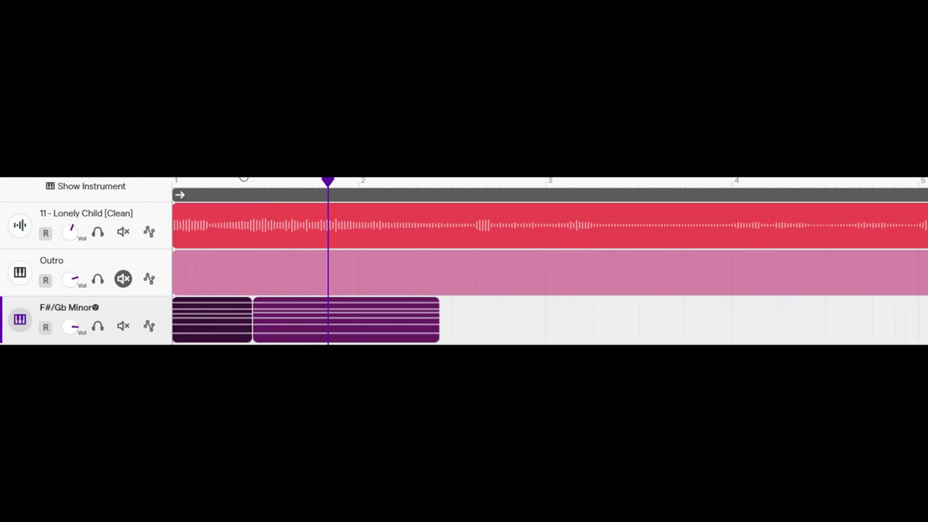
- Trim the F#/Gb Minor region to about one and a half beats, move the E Major region against it, and play from the start
key("ctrl+=")
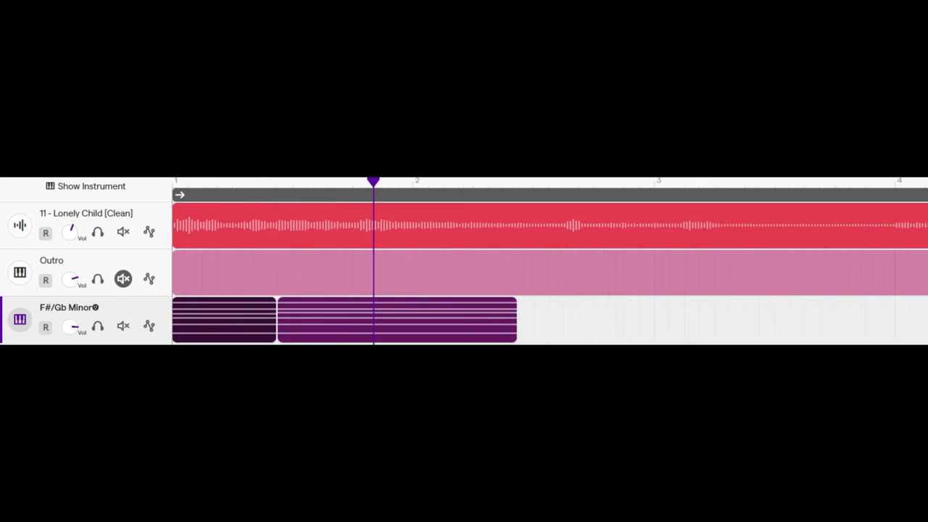
left_click_drag(276, 332, 268, 332)
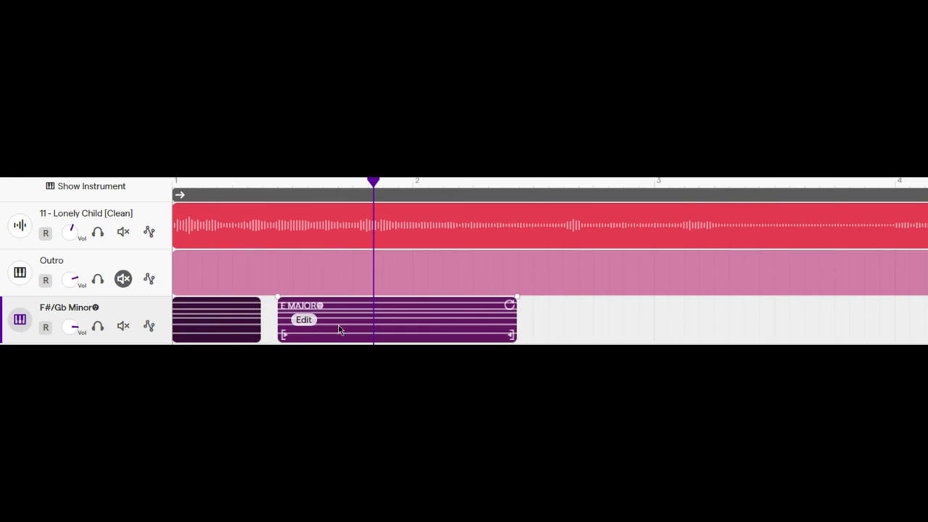
left_click(370, 328)
left_click_drag(369, 329, 358, 329)
key("Return")
key("space")
key("space")
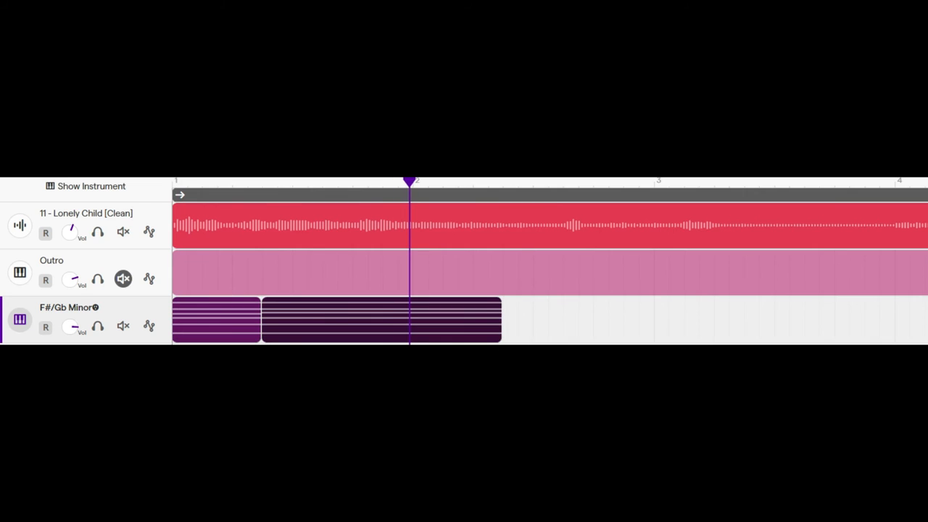
- Shorten the E Major region to about one and a half beats and check it against the song from the start
left_click(504, 330)
left_click_drag(504, 329, 351, 330)
key("Return")
key("space")
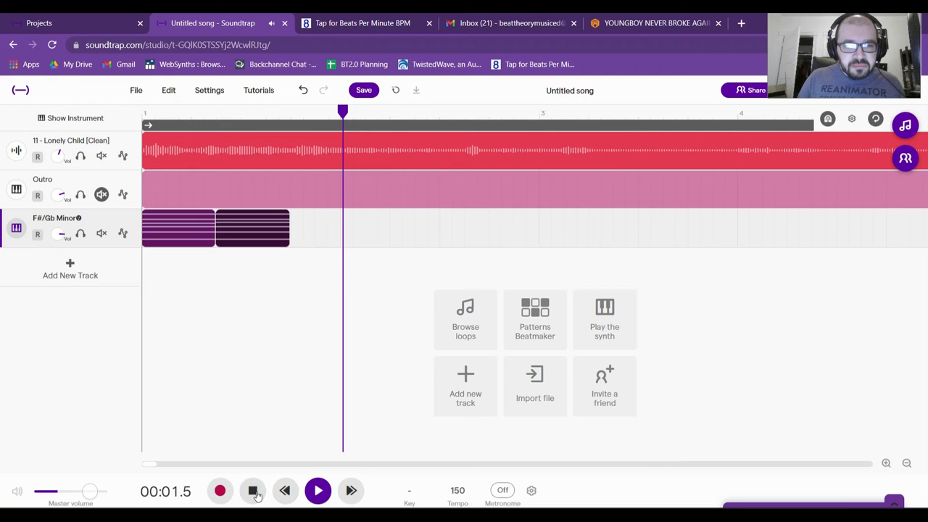
key("space")
- Bring the D Major file from the Downloads folder onto the chord track right after E Major and play the opening
key("alt+Tab")
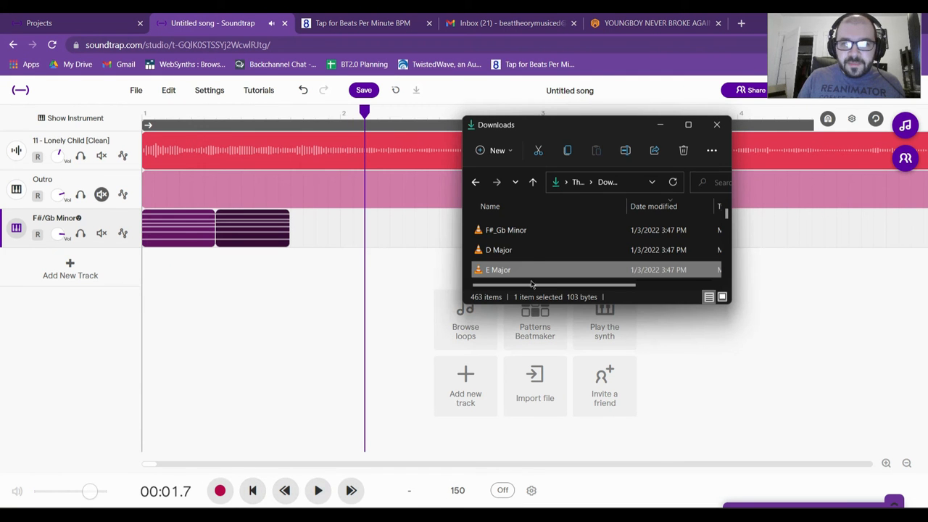
left_click(497, 250)
left_click(497, 250)
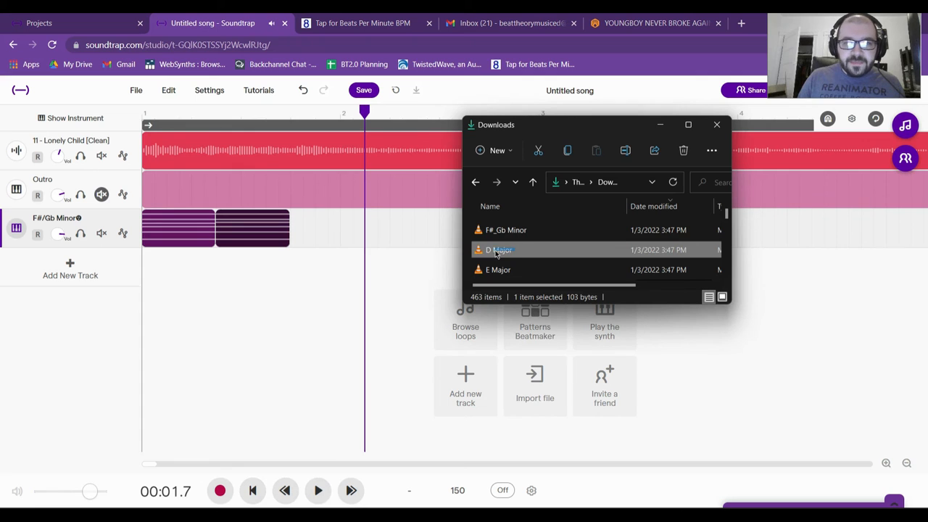
left_click_drag(498, 251, 293, 224)
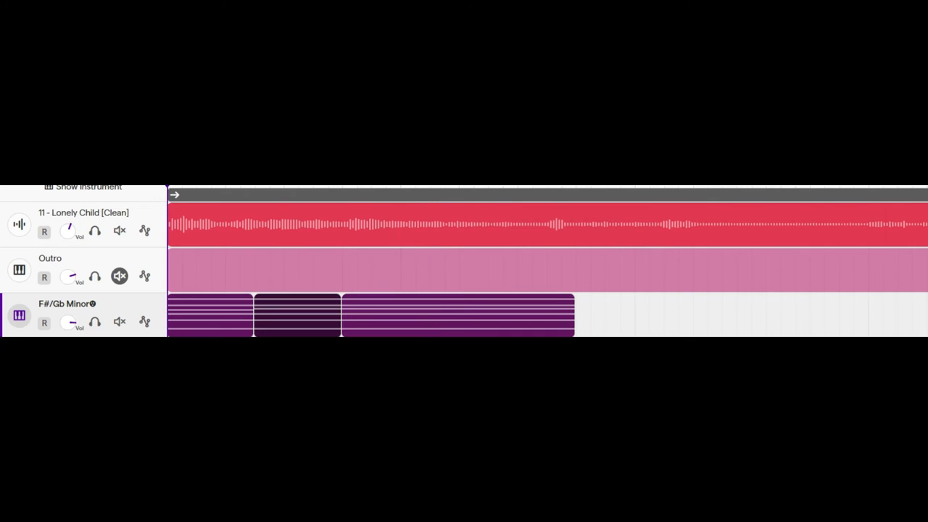
key("space")
key("space")
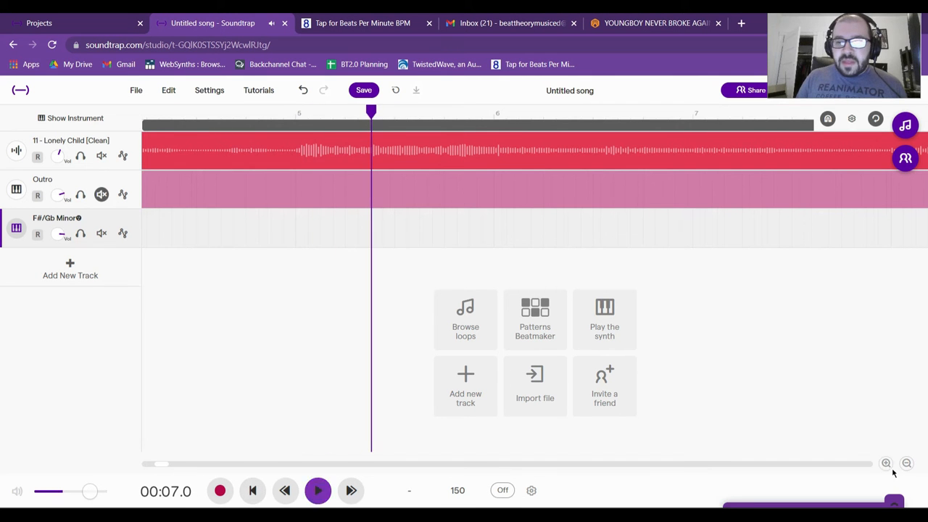
- Play the opening from the start to compare the D Major chord's length with the song
left_click(905, 464)
left_click(905, 464)
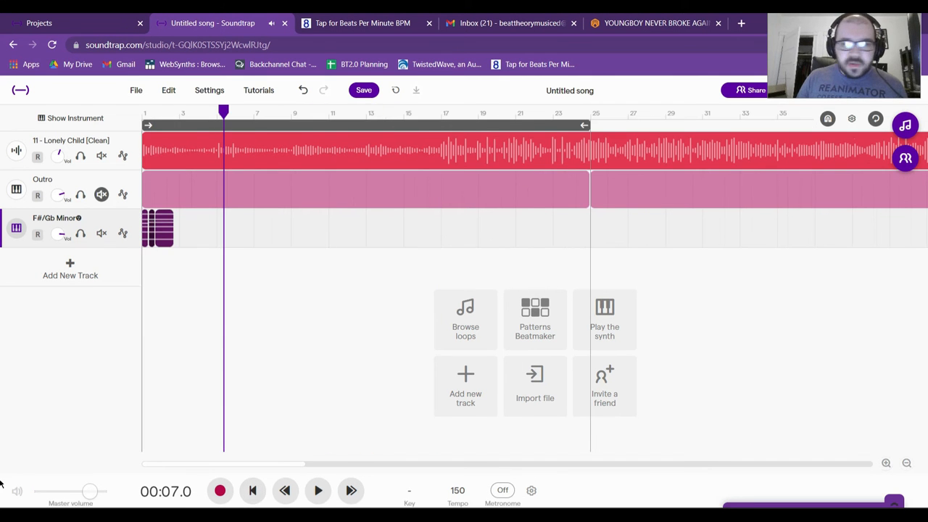
left_click(885, 464)
left_click(886, 464)
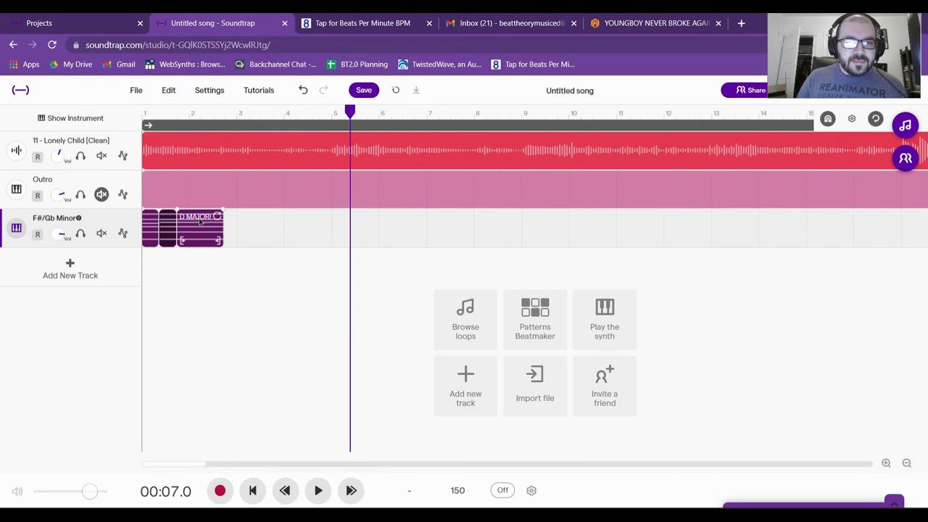
mouse_move(223, 240)
left_mouse_down()
mouse_move(249, 240)
mouse_move(226, 240)
left_mouse_up()
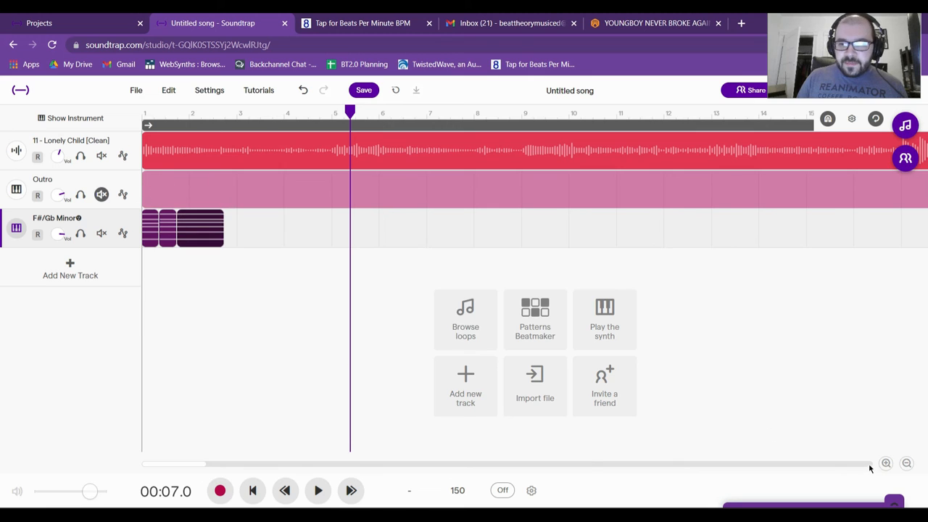
left_click(252, 490)
left_click(309, 491)
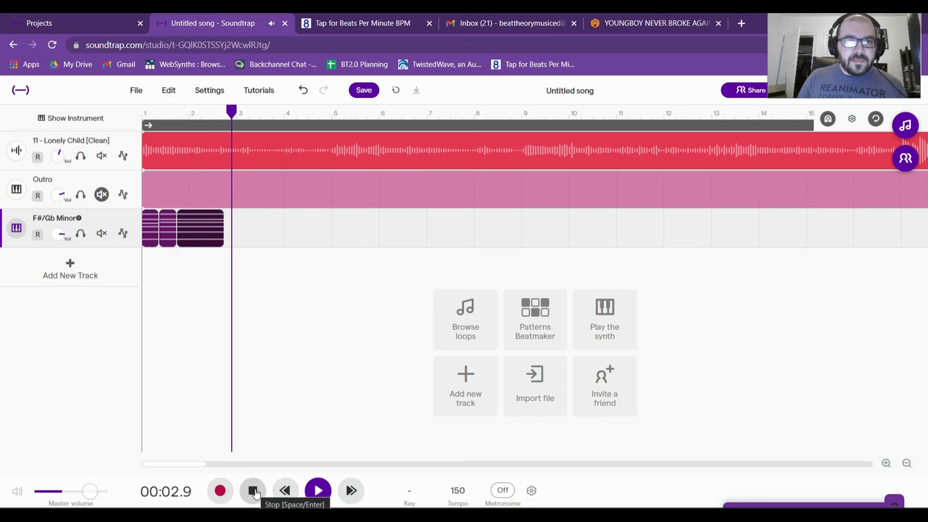
key("space")
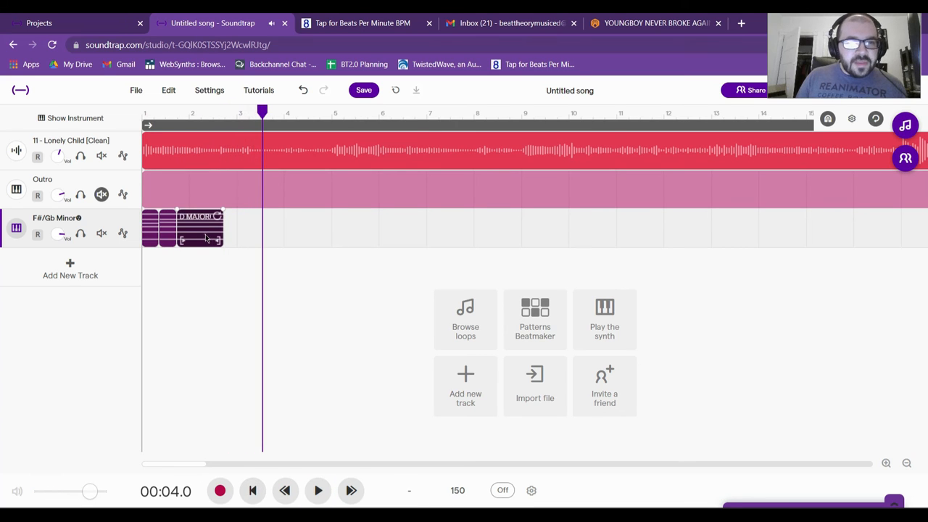
- Paste a copy of the D Major region at bar 3 and play the opening from the start
left_click(237, 233)
key("ctrl+v")
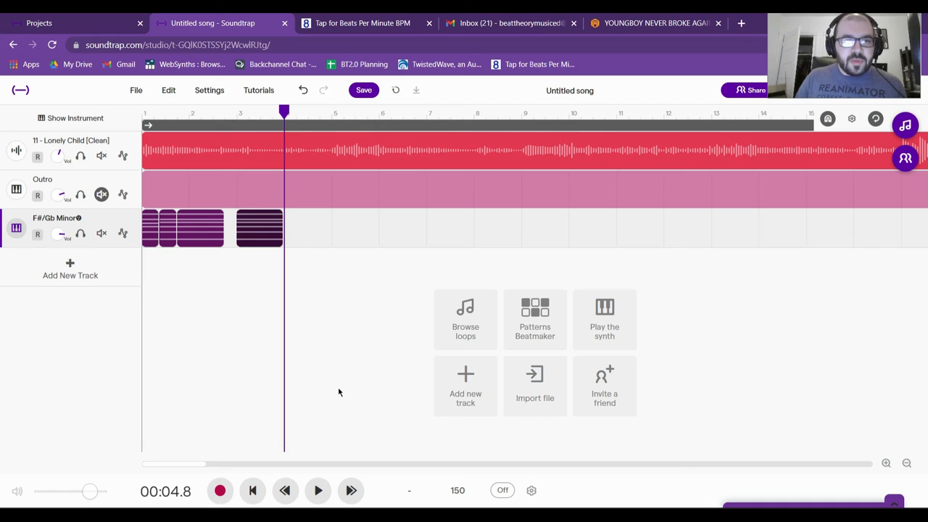
left_click(886, 463)
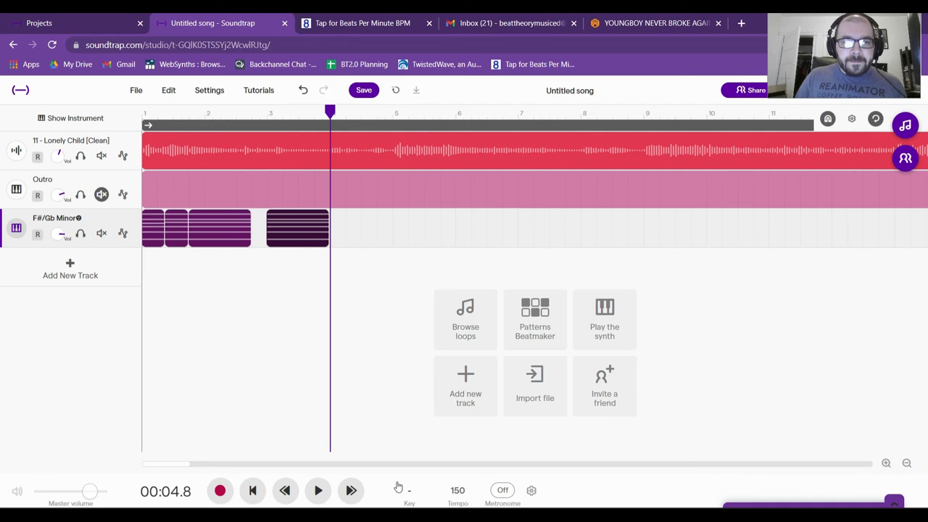
left_click(253, 490)
left_click(316, 491)
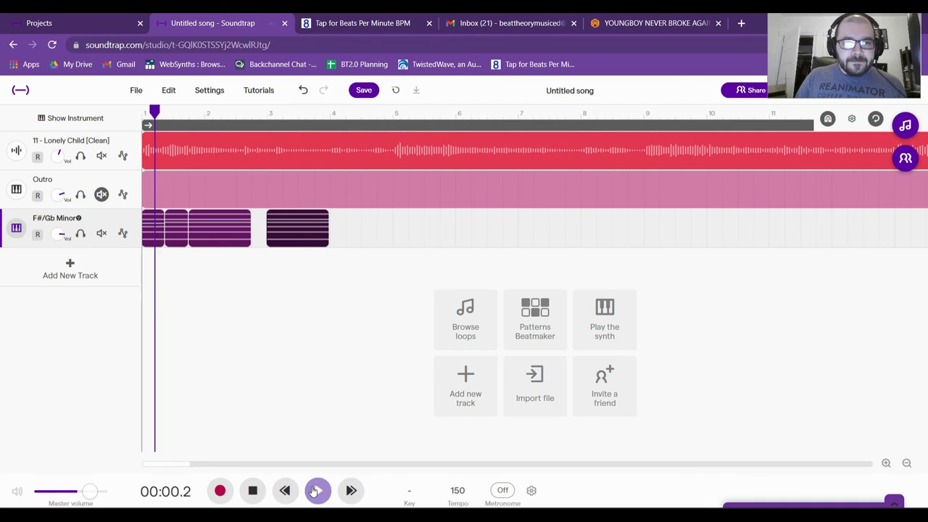
left_click(252, 492)
- Check the intro chord order on the Lonely Child chord page and paste another D Major region at bar 5
left_click(396, 229)
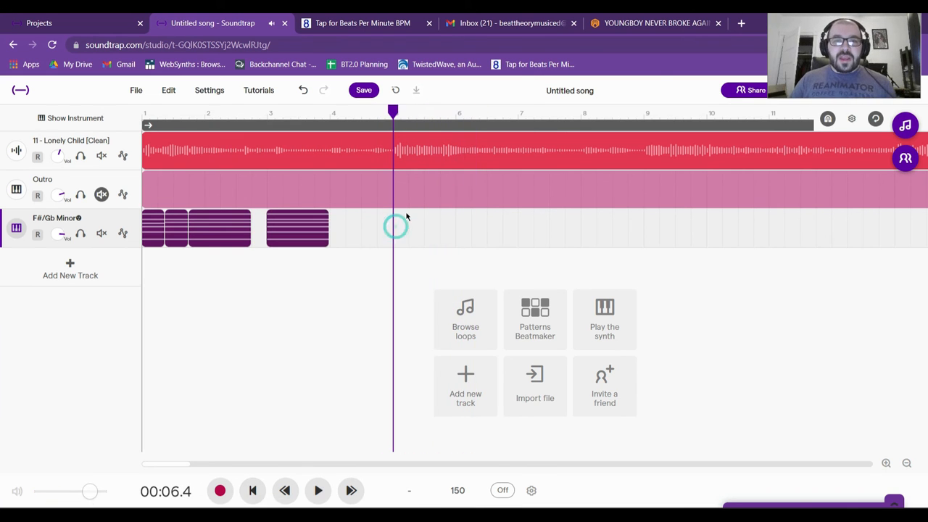
left_click(607, 18)
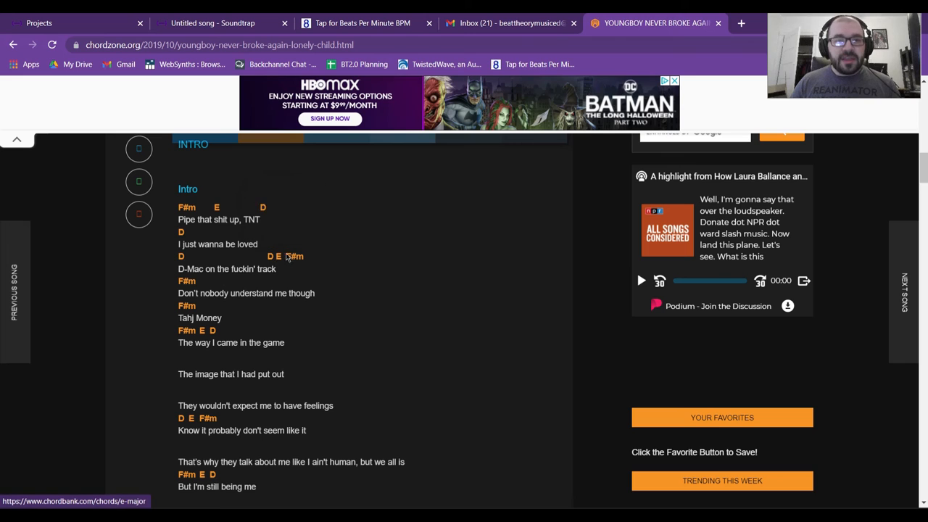
left_click(222, 18)
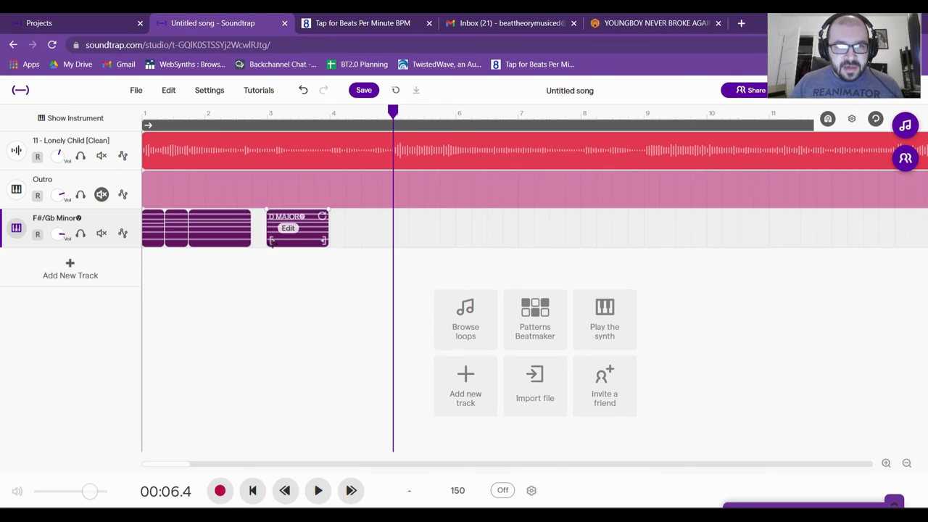
left_click(316, 238)
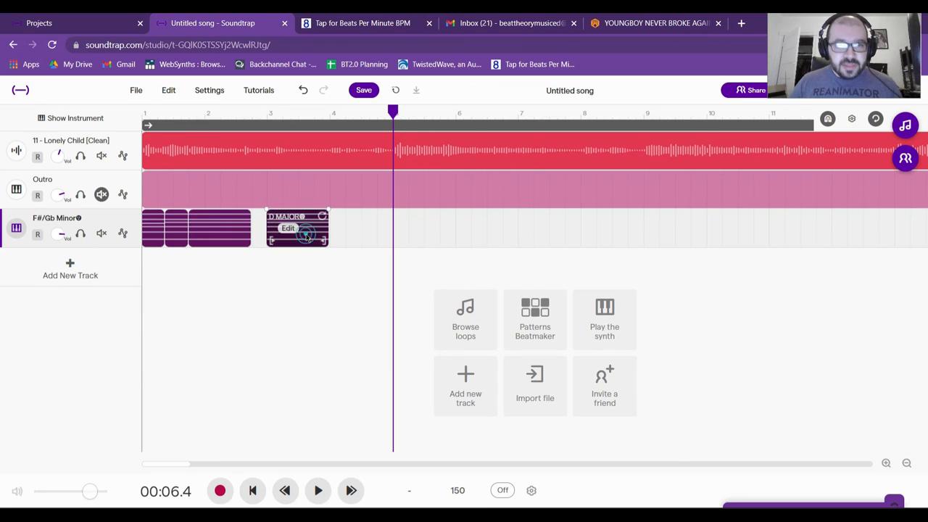
left_click(391, 233)
key("ctrl+v")
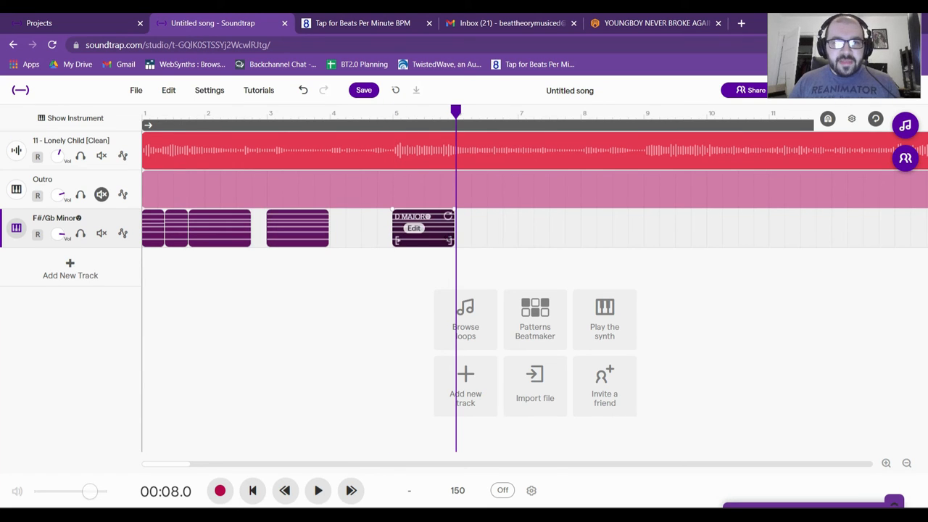
- Shorten the D Major region at bar 5 to about two beats and check it against the song from bar 5
left_click(179, 230)
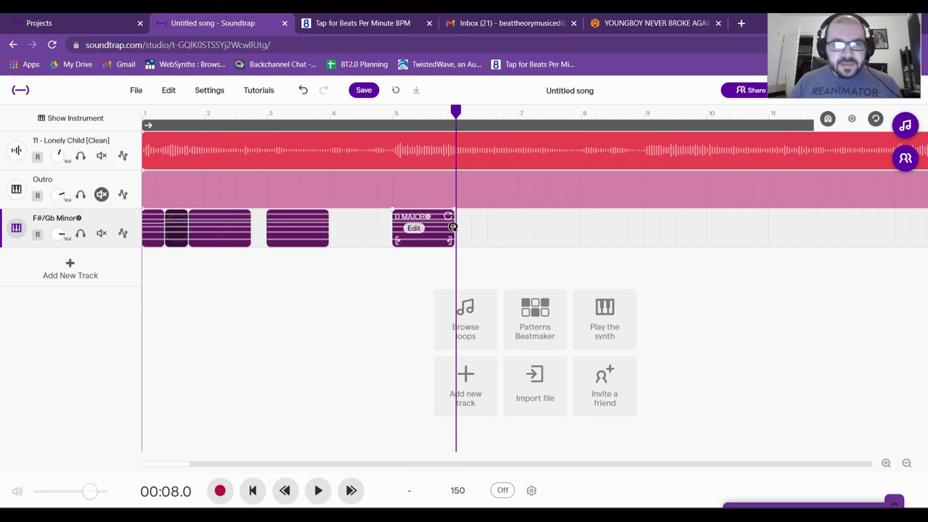
left_click(393, 116)
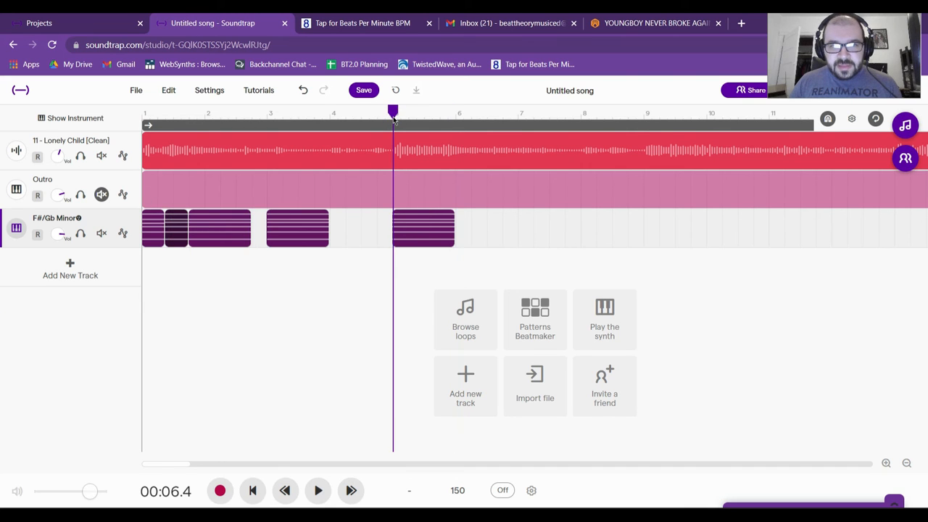
key("space")
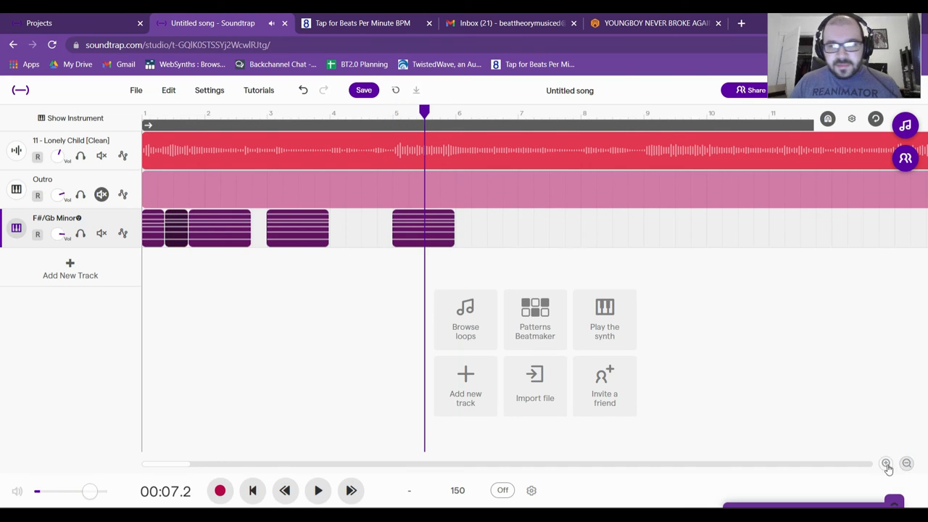
left_click(885, 463)
left_click_drag(618, 232, 566, 234)
key("space")
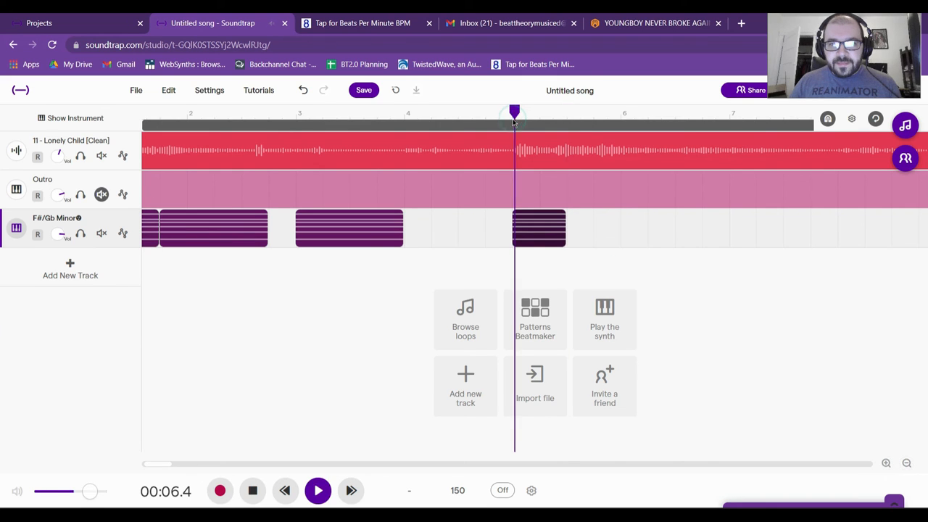
key("space")
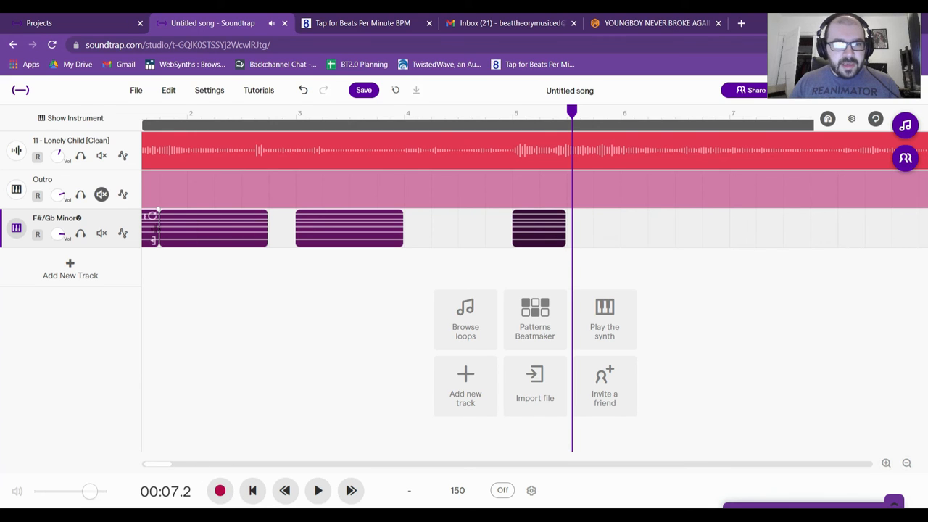
- Paste a copy of the E Major region right after the bar 5 D Major region and play from bar 5
left_click(569, 226)
key("ctrl+v")
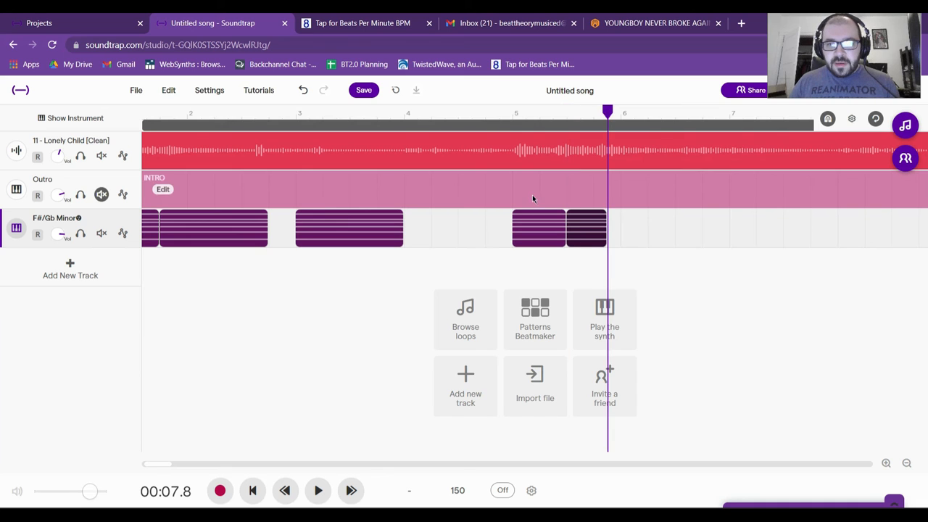
left_click(514, 118)
key("space")
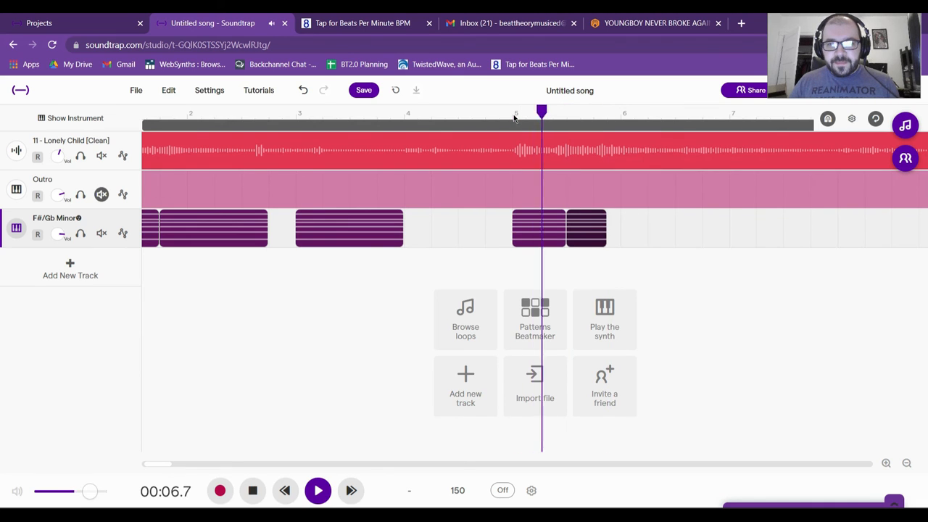
key("space")
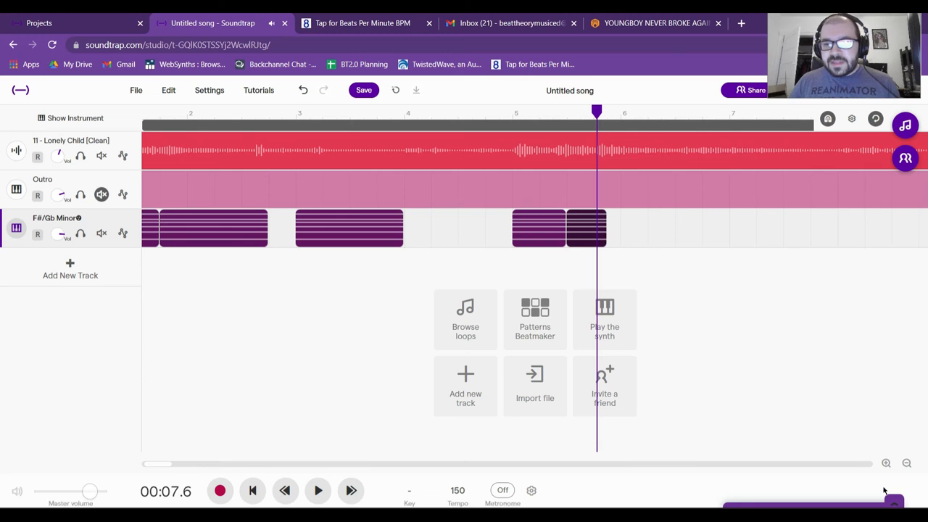
- Trim the bar 5 D Major region to about one and three-quarter beats, move E Major against it, and replay from bar 5
left_click(885, 463)
left_click_drag(735, 240, 716, 240)
left_click_drag(790, 229, 776, 234)
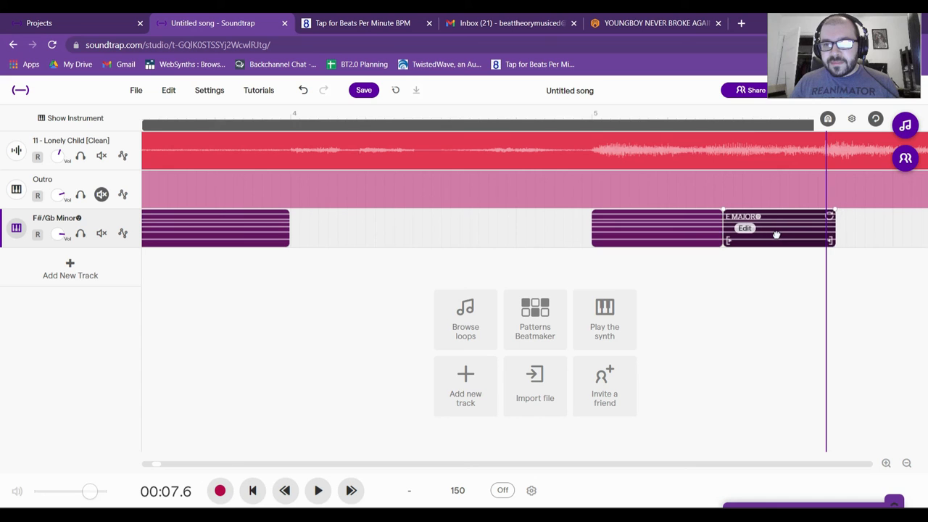
left_click(590, 115)
key("space")
key("space")
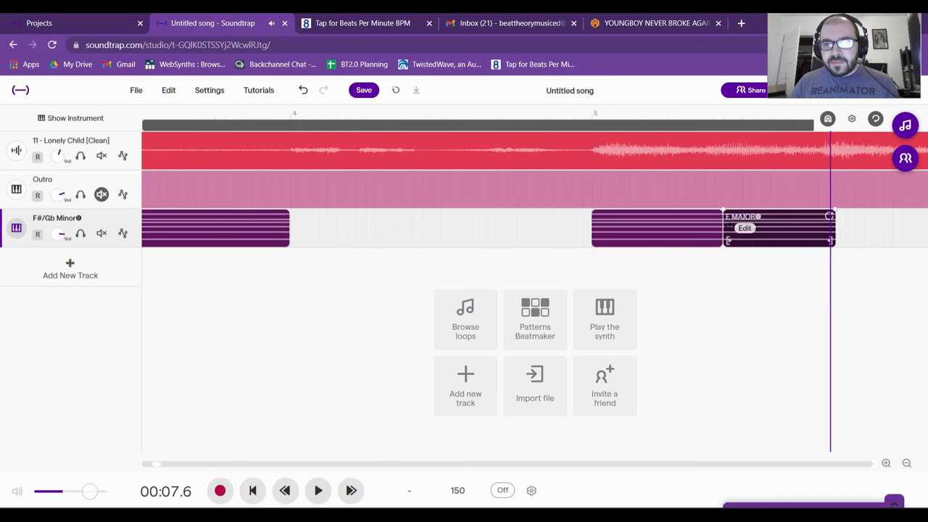
- Trim the bar 5 D Major region to just over one and a half beats, move E Major against it, and play from bar 5
left_click(717, 238)
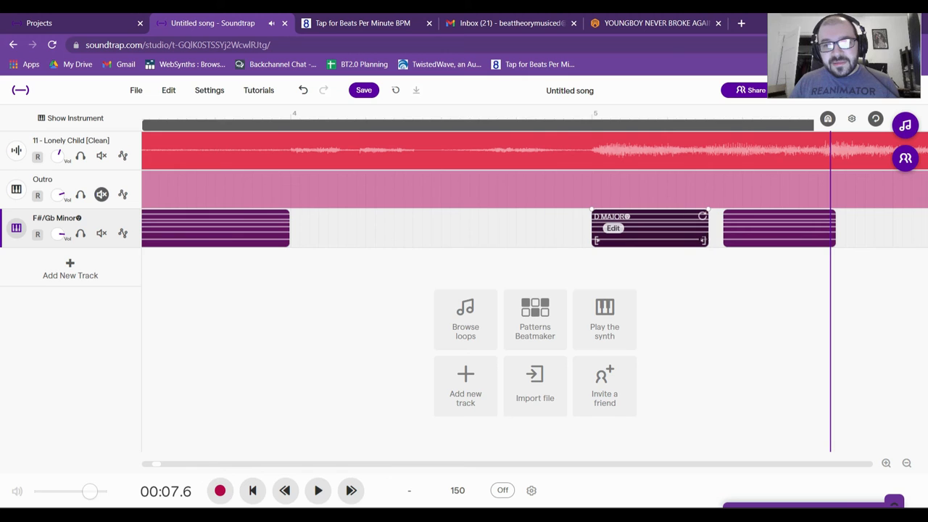
left_click_drag(758, 230, 749, 230)
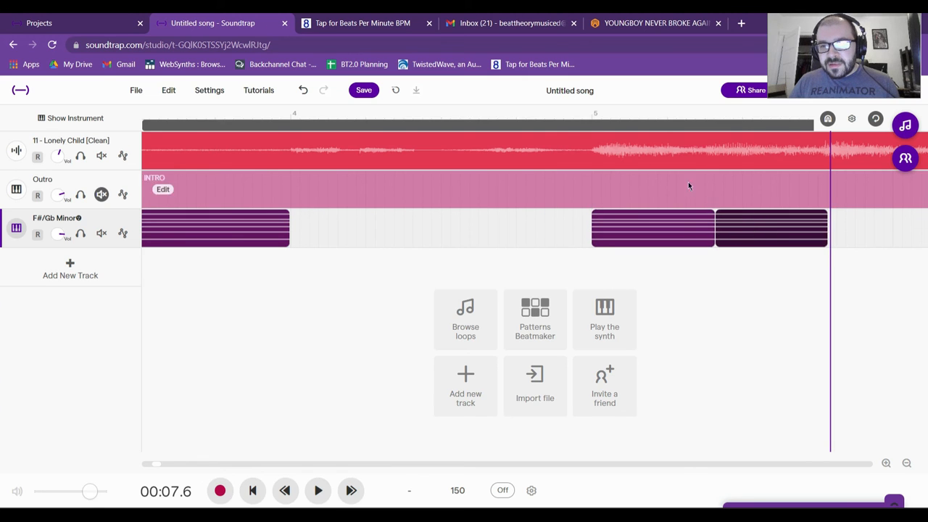
left_click(594, 115)
key("space")
key("space")
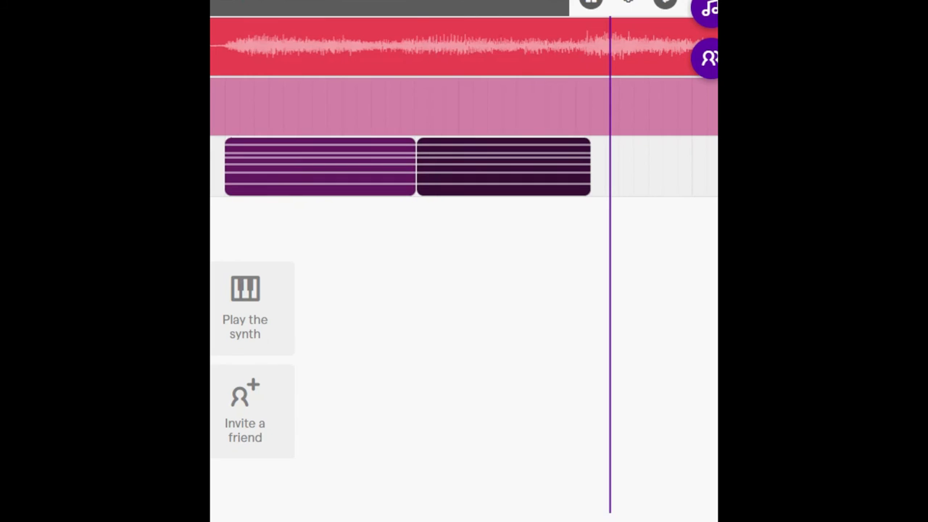
- Move the playhead back near the end of the bar 5 D Major region and set the grid size to 1/16
left_click_drag(611, 1, 384, 1)
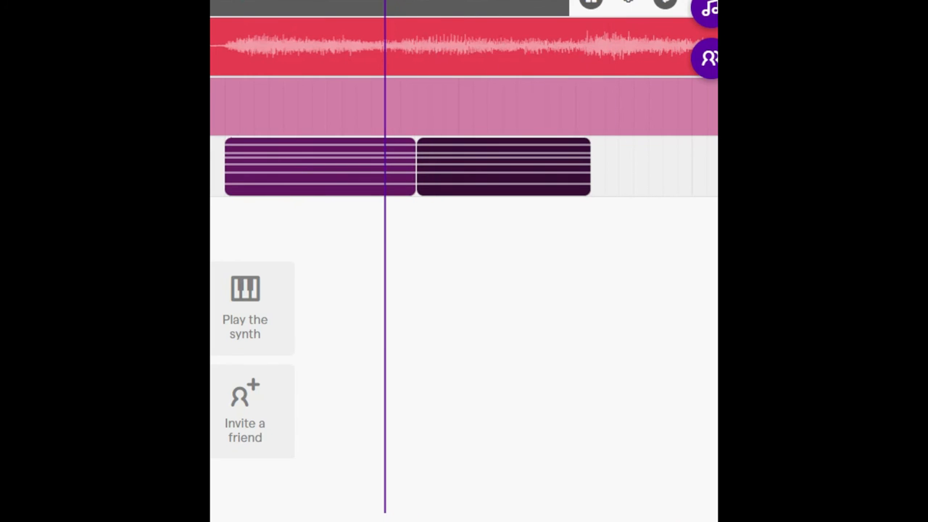
left_click(627, 6)
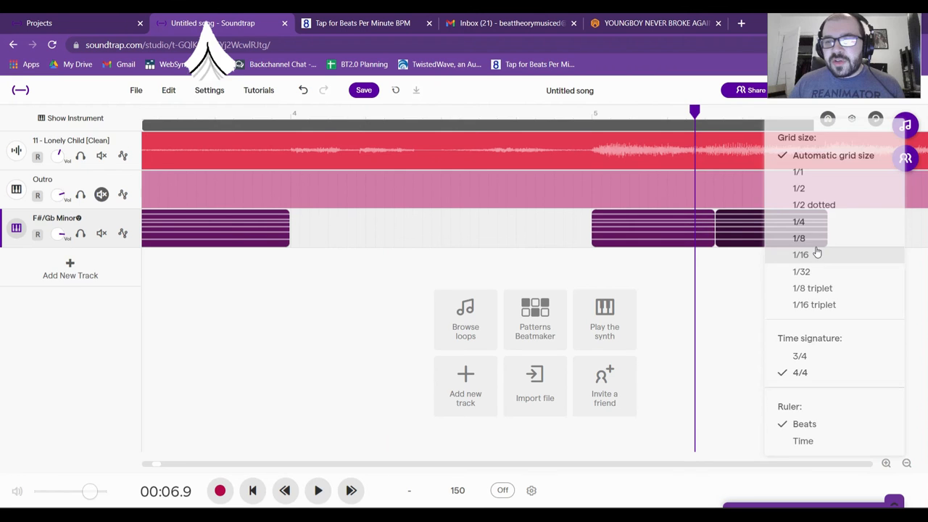
left_click(575, 208)
- Shorten the bar 5 D Major region to about one and a half beats, move E Major against it, and replay from bar 5
left_click(708, 233)
left_click_drag(713, 234, 707, 233)
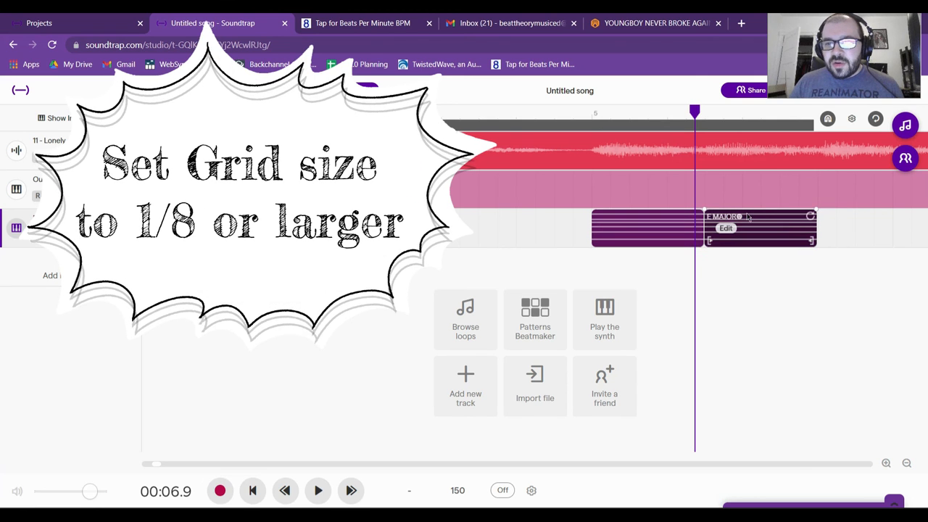
left_click(592, 115)
key("space")
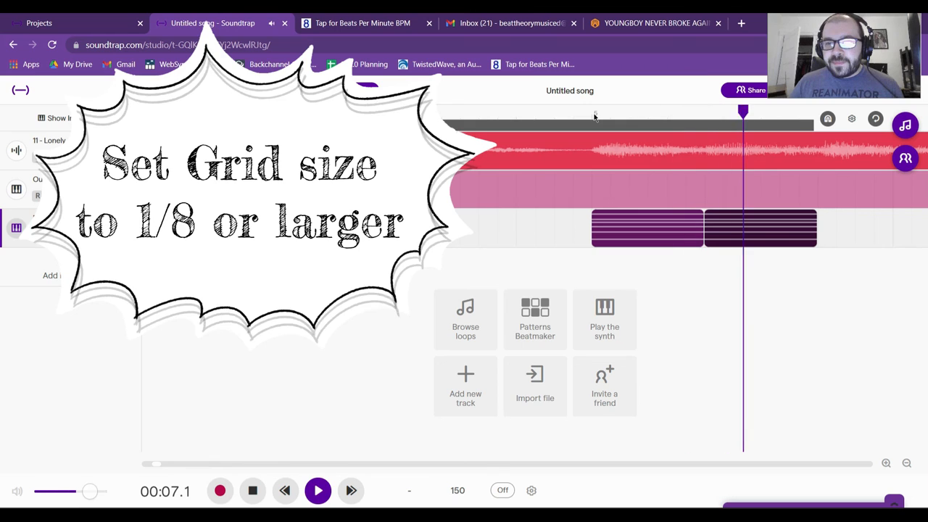
key("space")
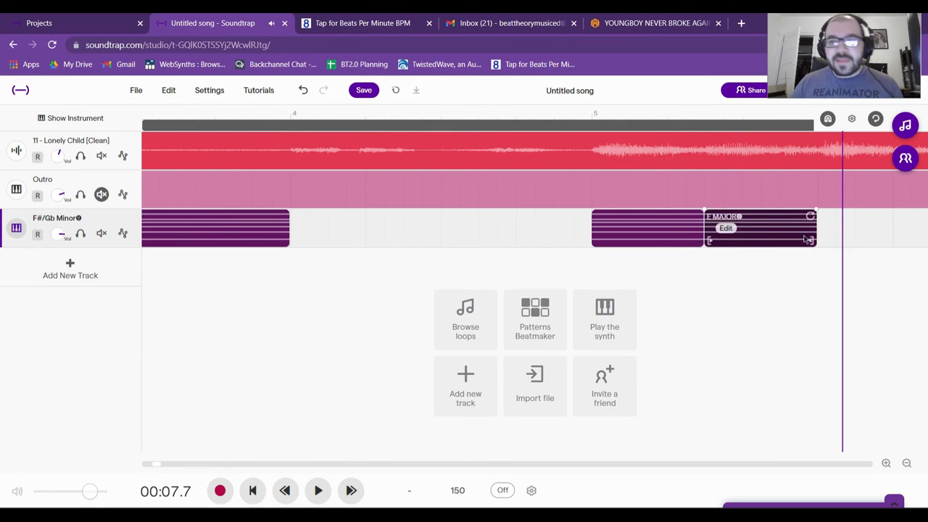
- Copy the F#/Gb Minor region from bar 1 and paste it right after the E Major region in bar 5
left_click(907, 463)
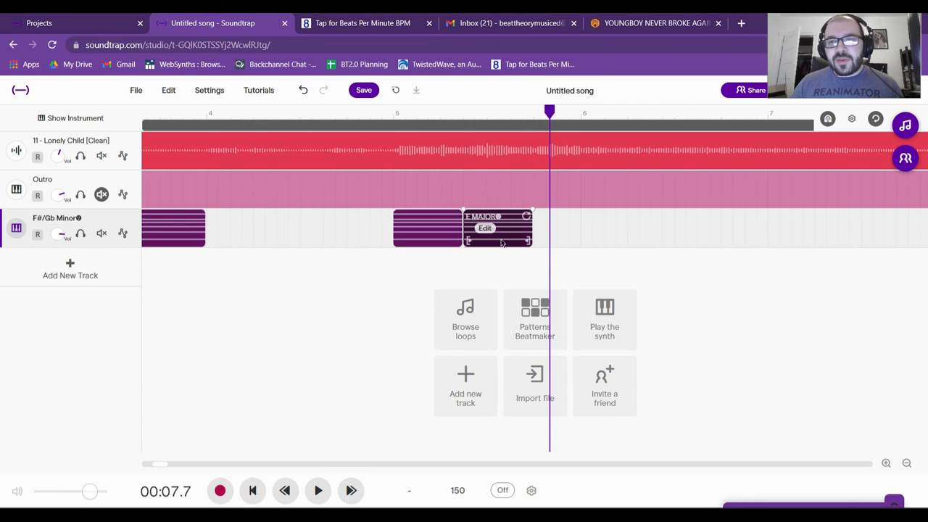
left_click_drag(161, 466, 148, 464)
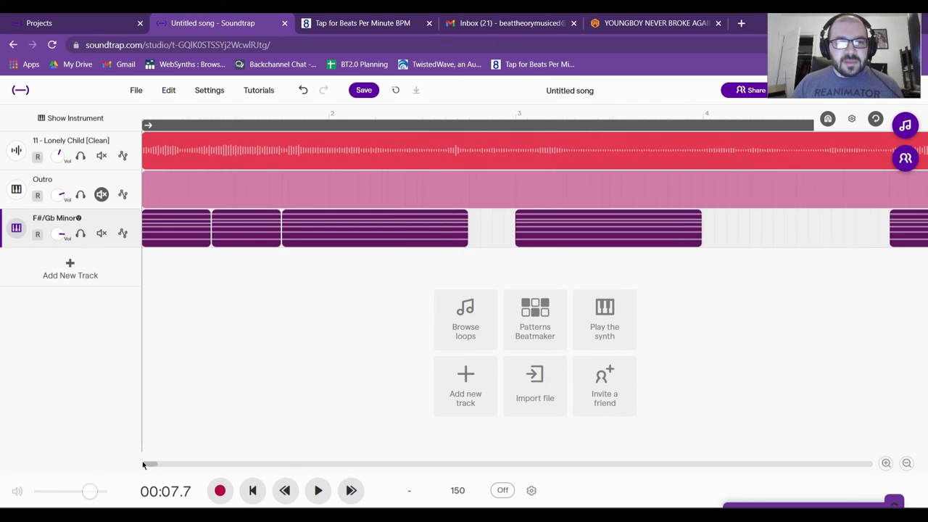
left_click(186, 241)
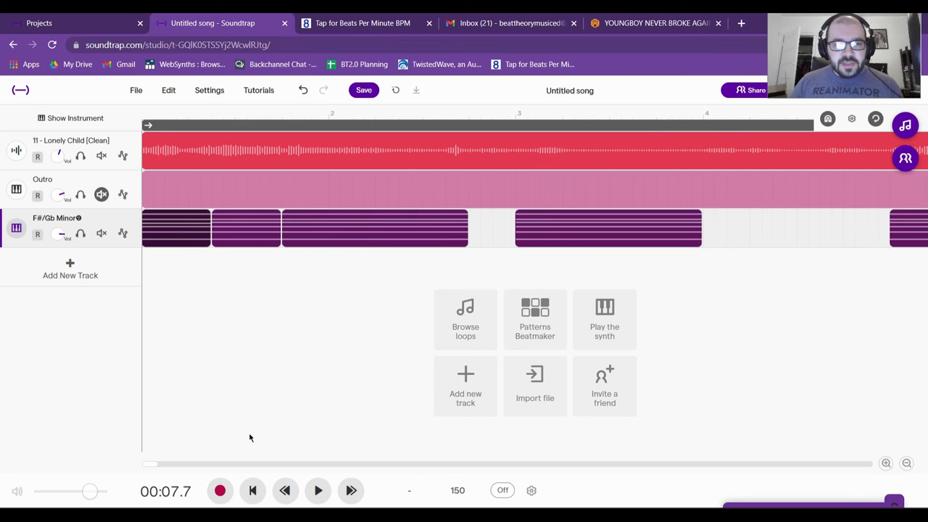
left_click_drag(153, 467, 161, 466)
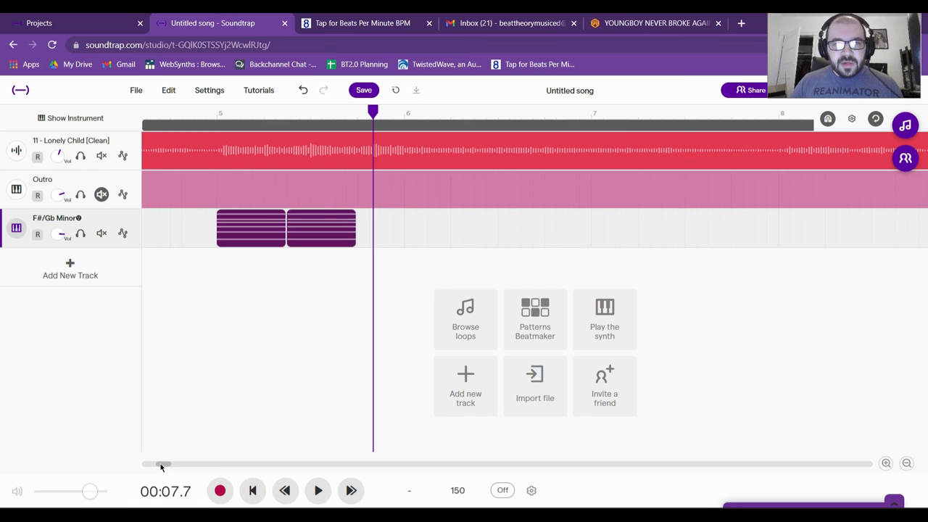
left_click(363, 228)
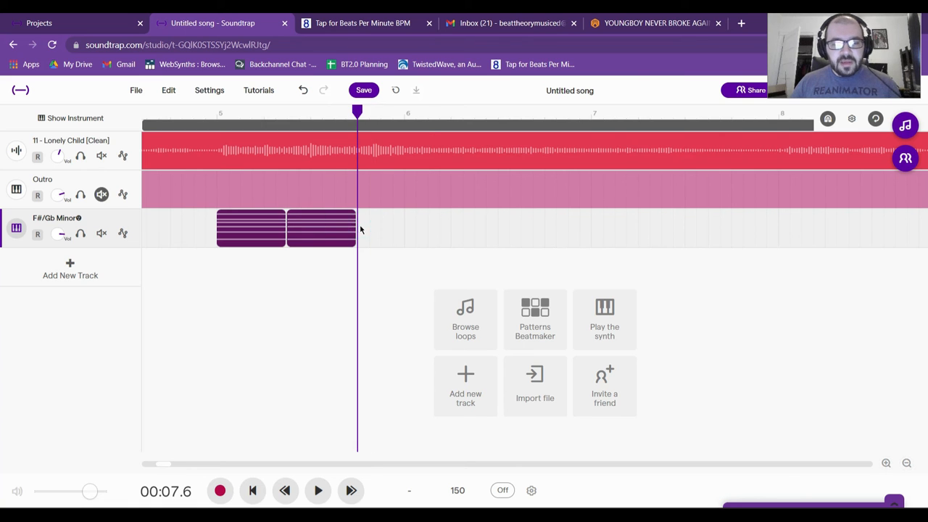
key("ctrl+v")
- Play the song from the beginning to check the chord regions against the audio, and stop past bar 9
left_click(906, 463)
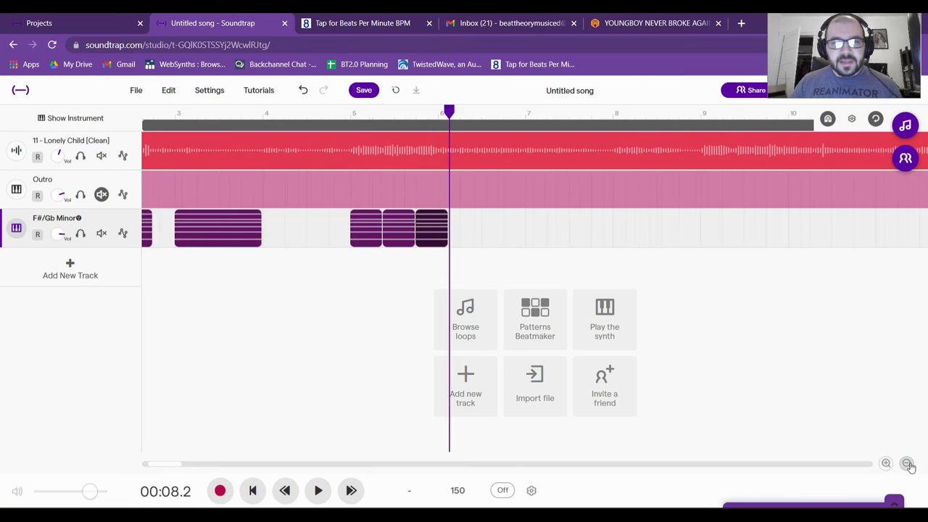
left_click(906, 463)
left_click(253, 490)
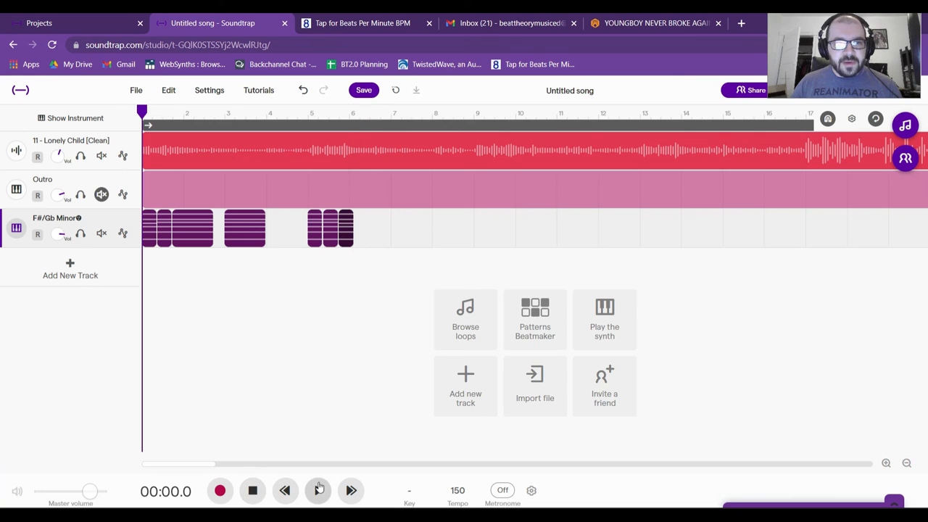
left_click(318, 490)
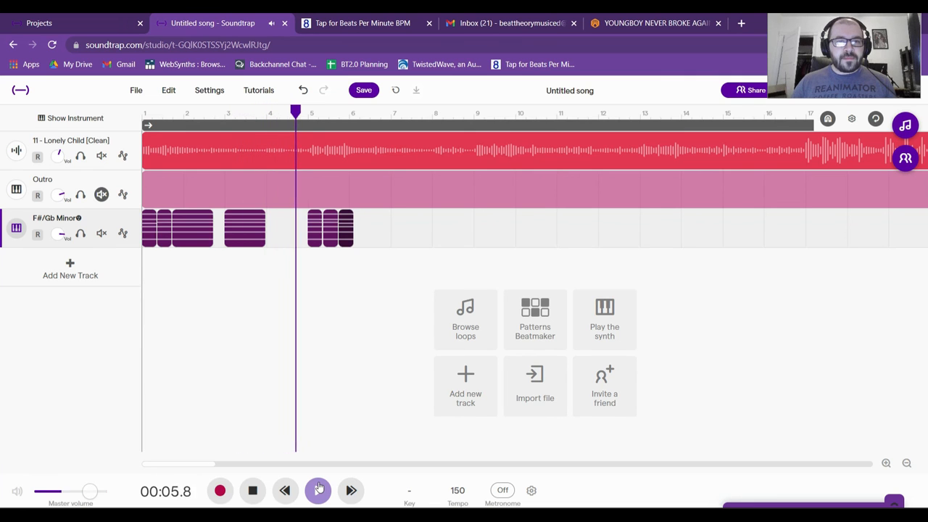
left_click(253, 490)
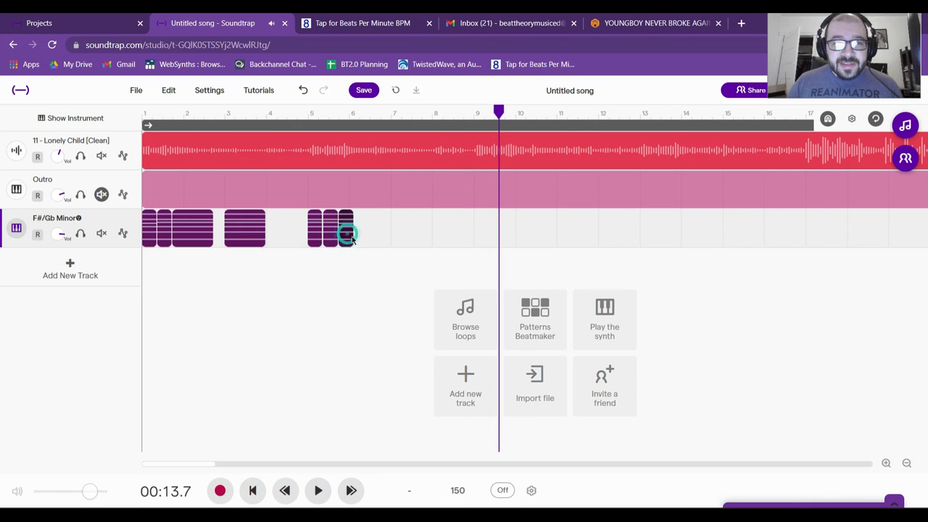
- Extend the F#/Gb Minor region after E Major to about one bar and paste a copy of it at bar 7
left_click(886, 463)
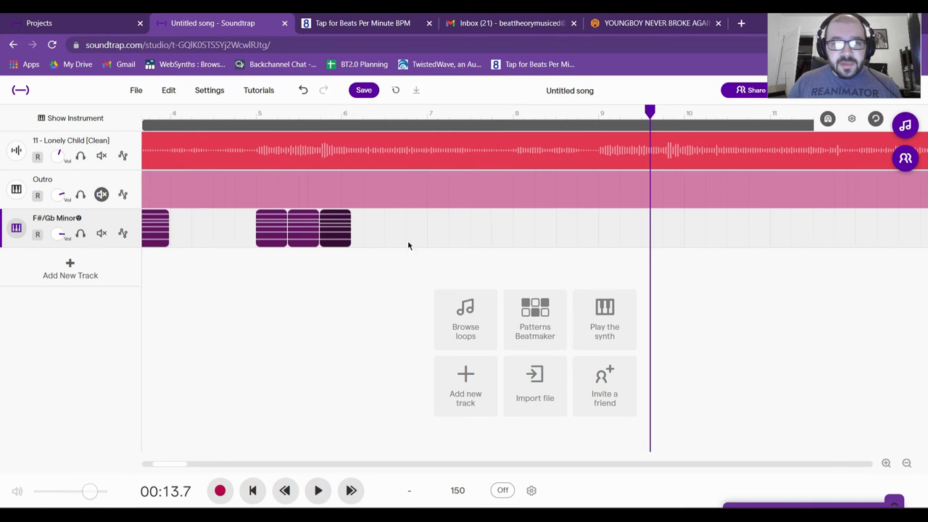
left_click_drag(350, 241, 418, 238)
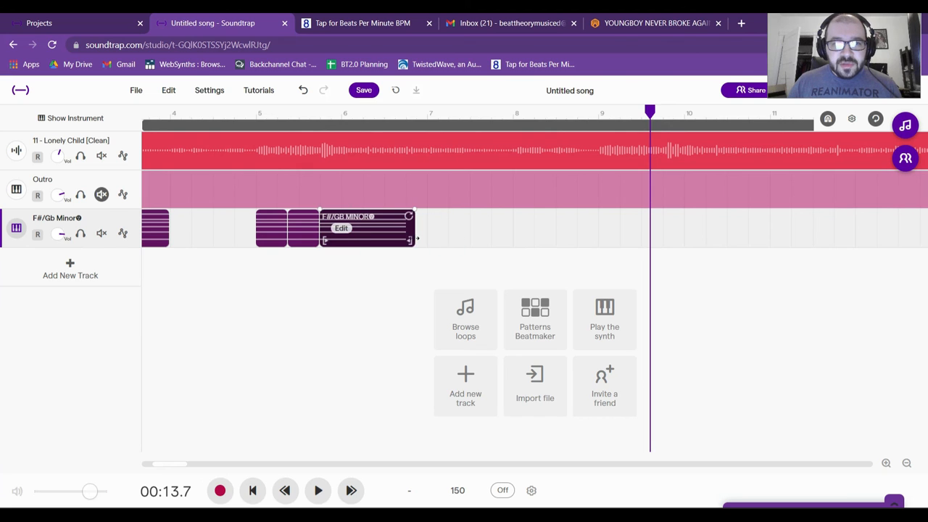
key("ctrl+c")
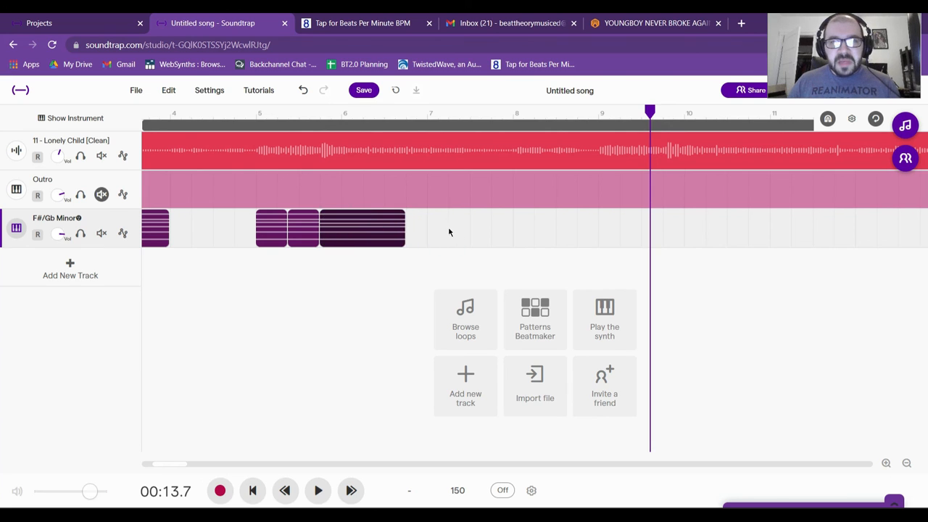
left_click(428, 229)
key("ctrl+v")
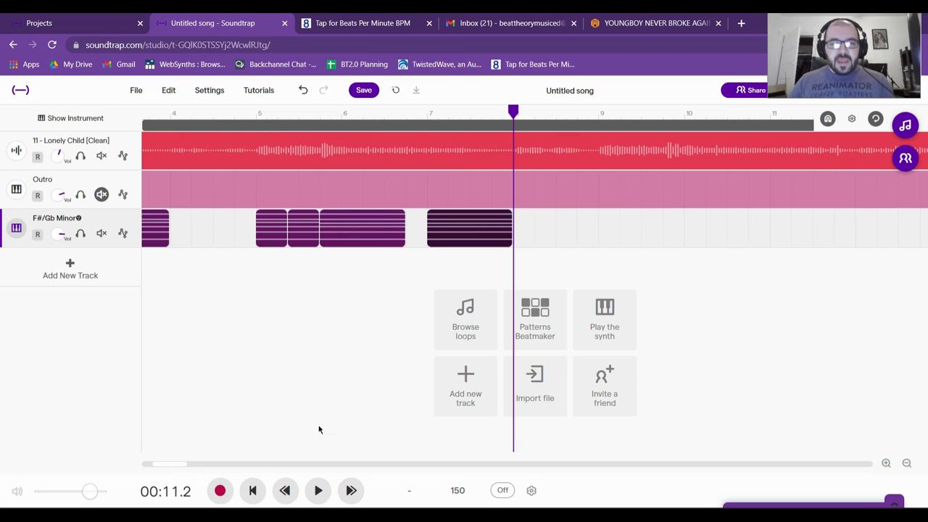
- Copy all the chord regions from bars 1 to 8 and paste the set at bar 9 and again at bar 17
left_click_drag(196, 468, 166, 463)
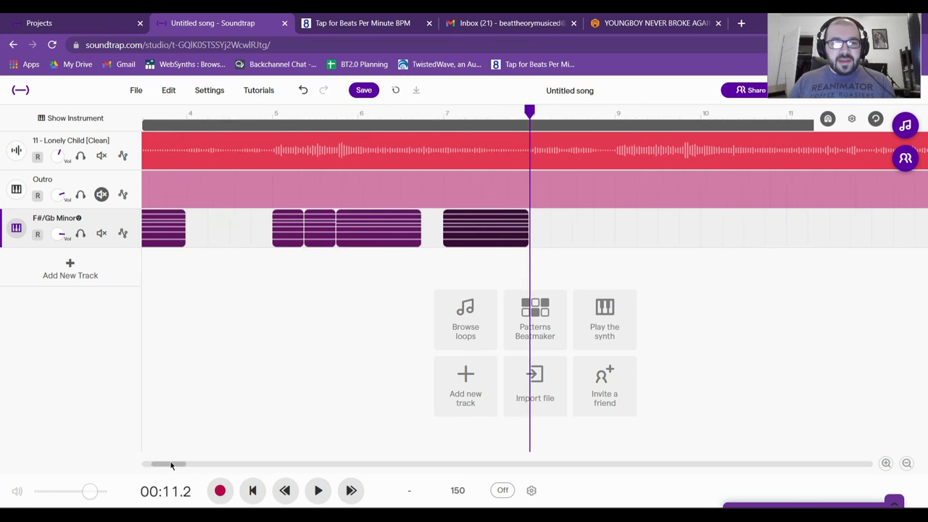
left_click(906, 464)
left_click(906, 464)
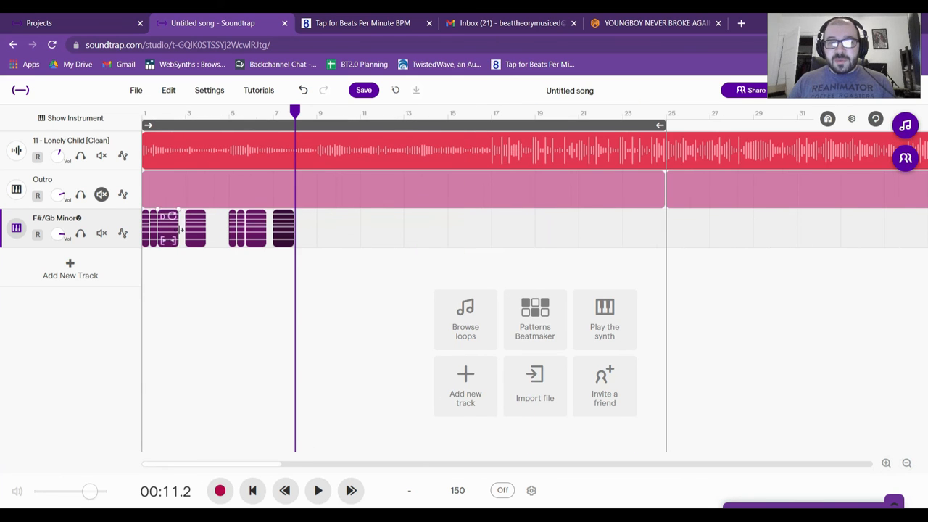
left_click_drag(316, 225, 144, 242)
left_click(313, 229)
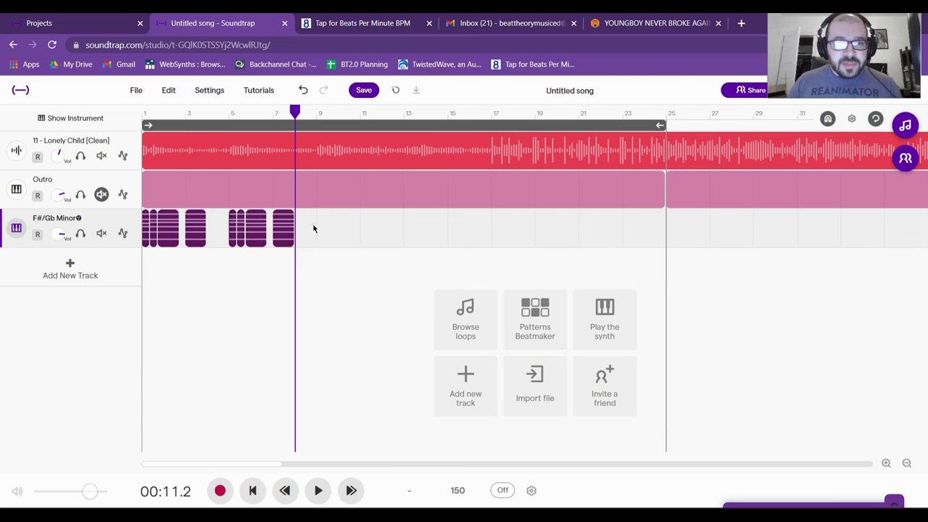
key("ctrl+v")
left_click(492, 227)
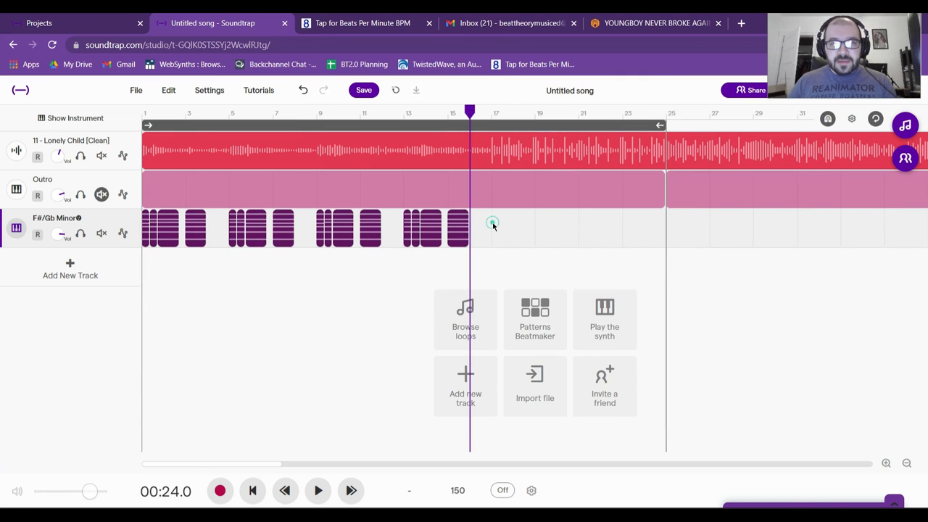
key("ctrl+v")
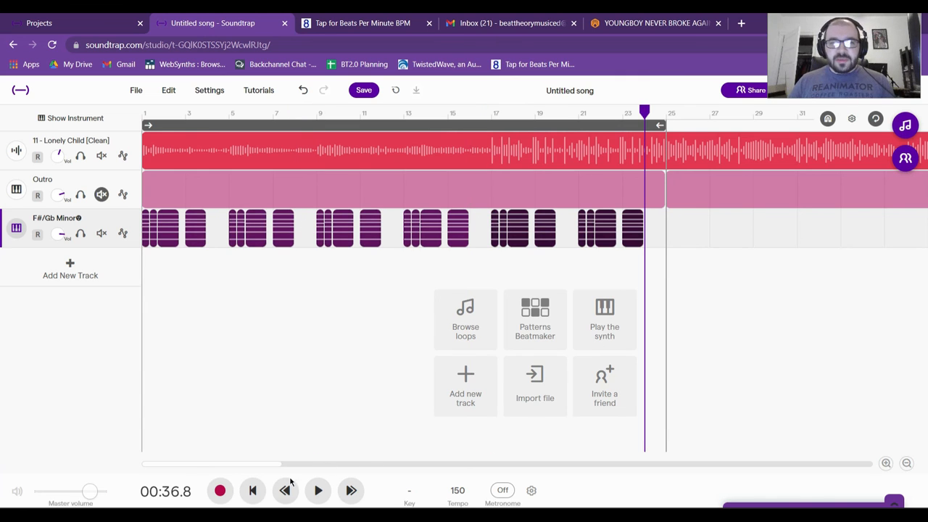
- Play the full chord arrangement with the song from the beginning to about bar 16, and return to the start
left_click(253, 490)
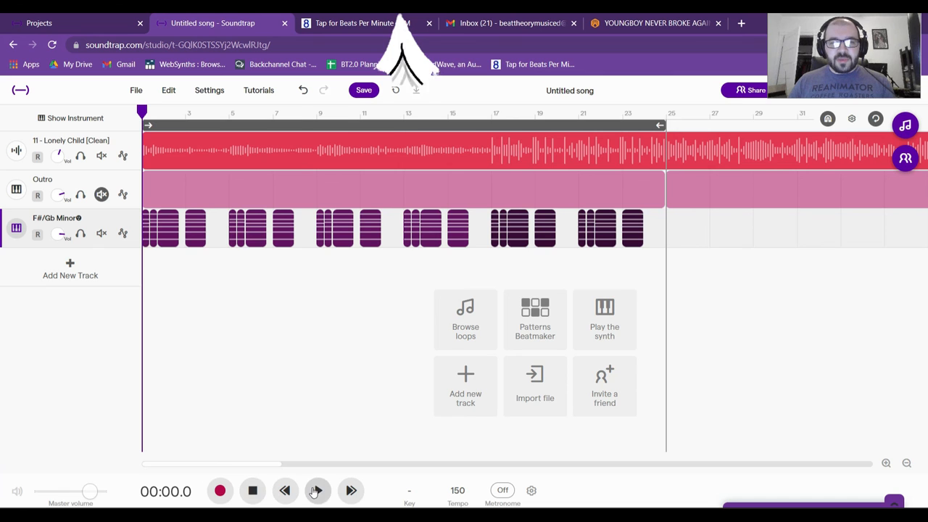
left_click(317, 491)
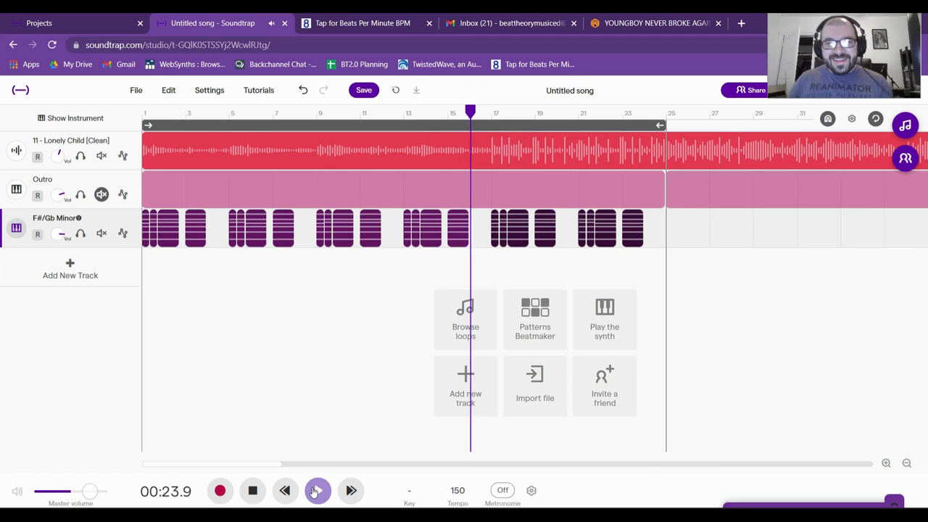
left_click(250, 493)
left_click(252, 491)
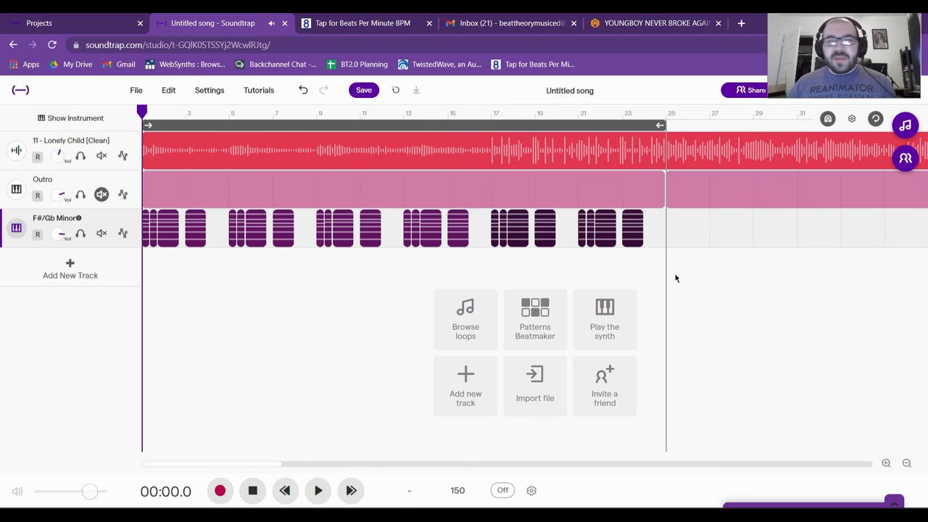
- Switch to the Lonely Child page on chordzone.org and compare the chord order of the intro with Verse One
key("ctrl+5")
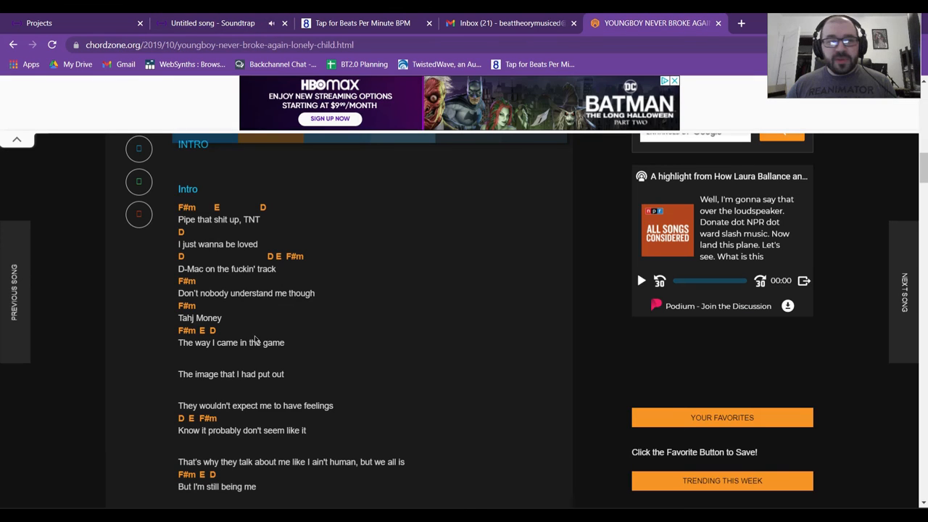
scroll(181, 268, "down", 1)
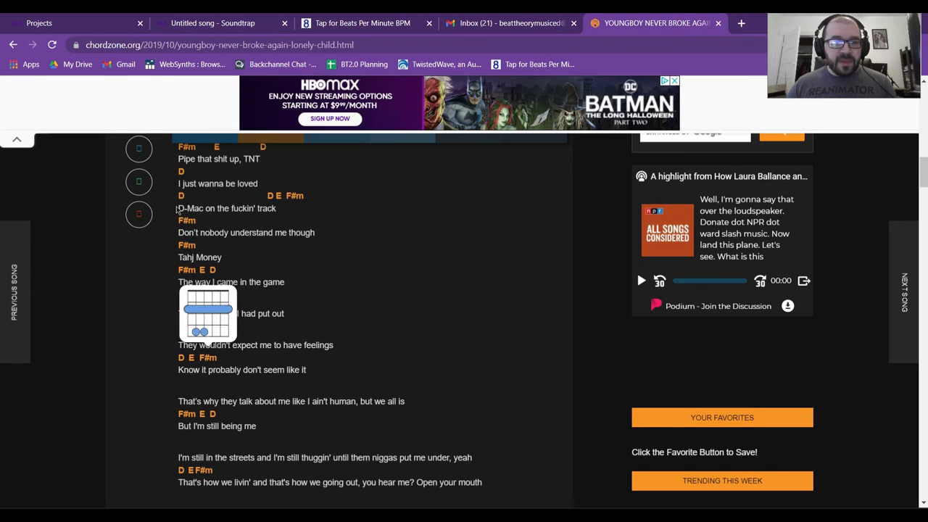
scroll(187, 389, "down", 2)
scroll(187, 390, "down", 2)
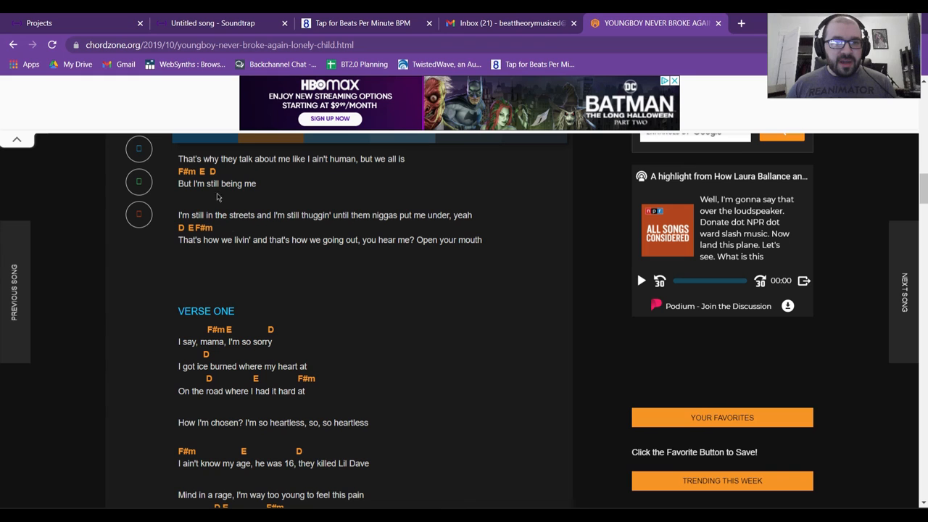
scroll(294, 264, "down", 3)
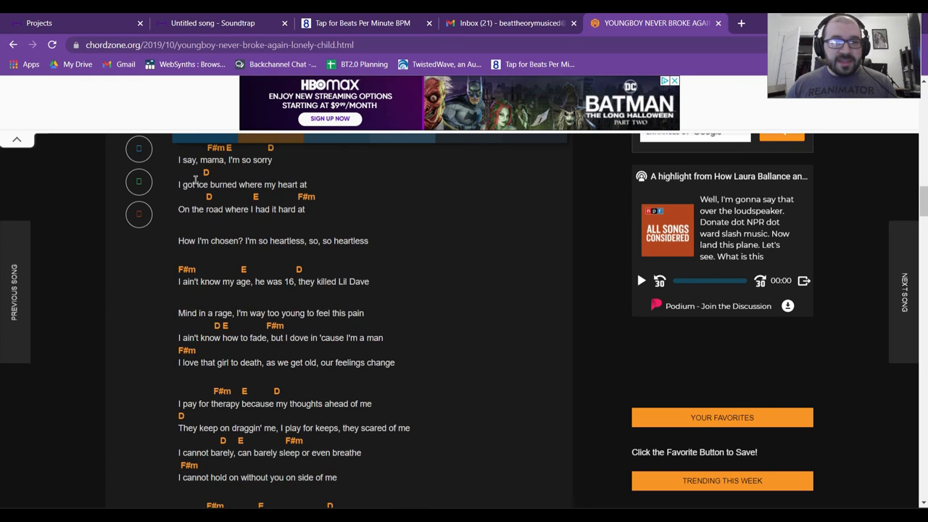
scroll(211, 201, "up", 1)
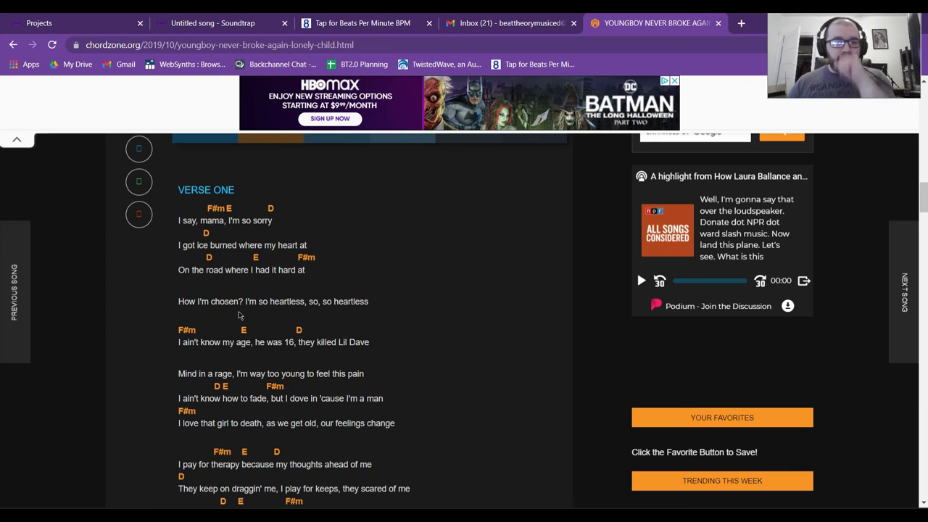
scroll(311, 303, "down", 1)
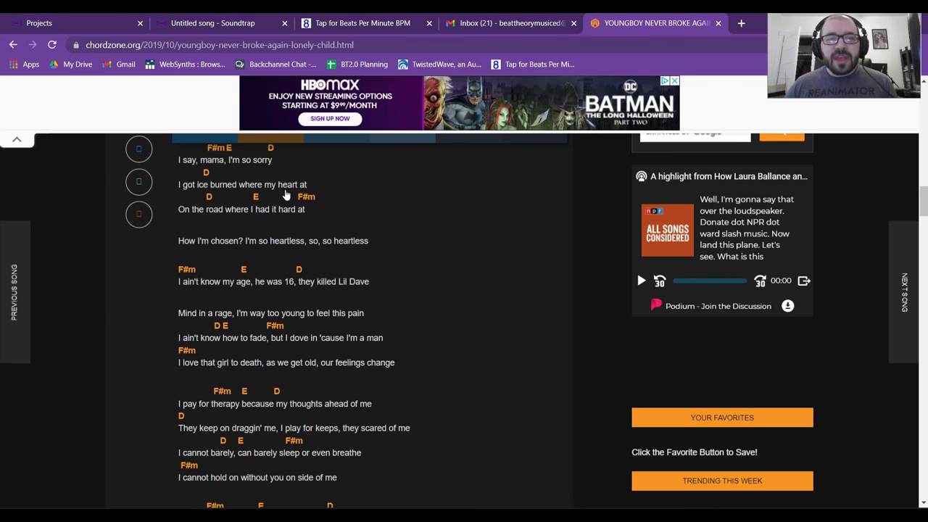
- Switch to the Soundtrap project and repeat the full chord pattern on the F#/Gb Minor track through to the end of the song
left_click(182, 22)
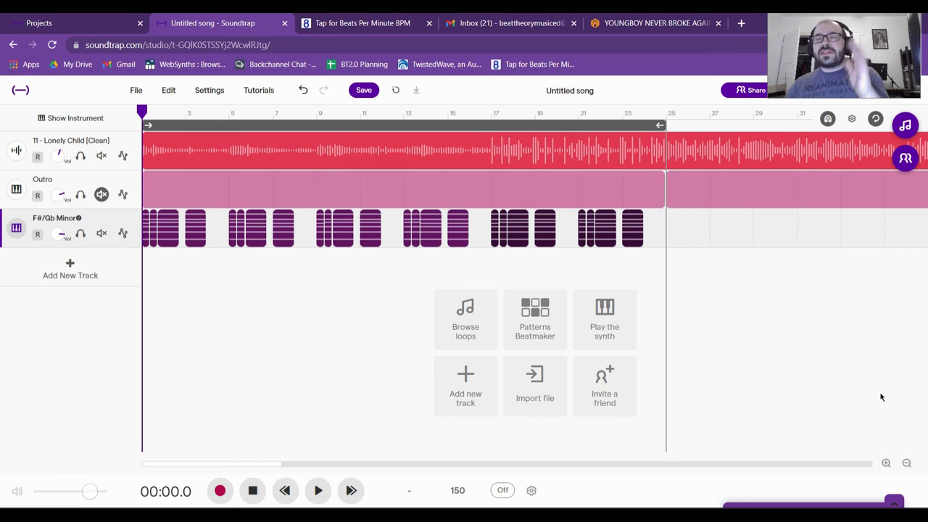
left_click(905, 464)
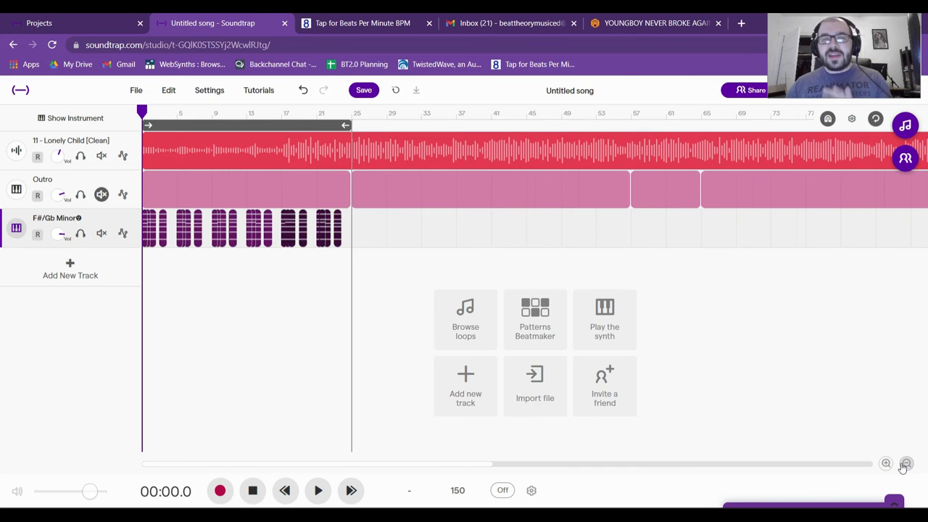
left_click(905, 463)
left_click(886, 464)
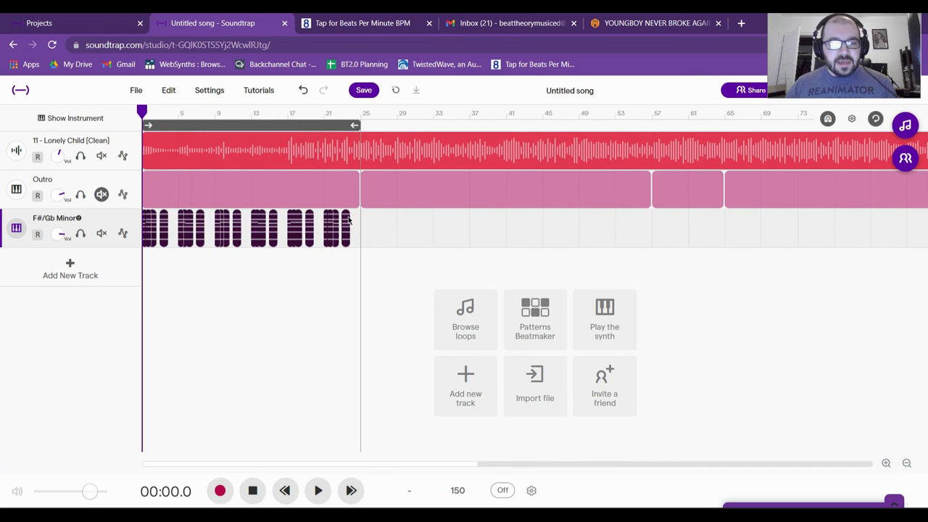
left_click_drag(361, 223, 579, 227)
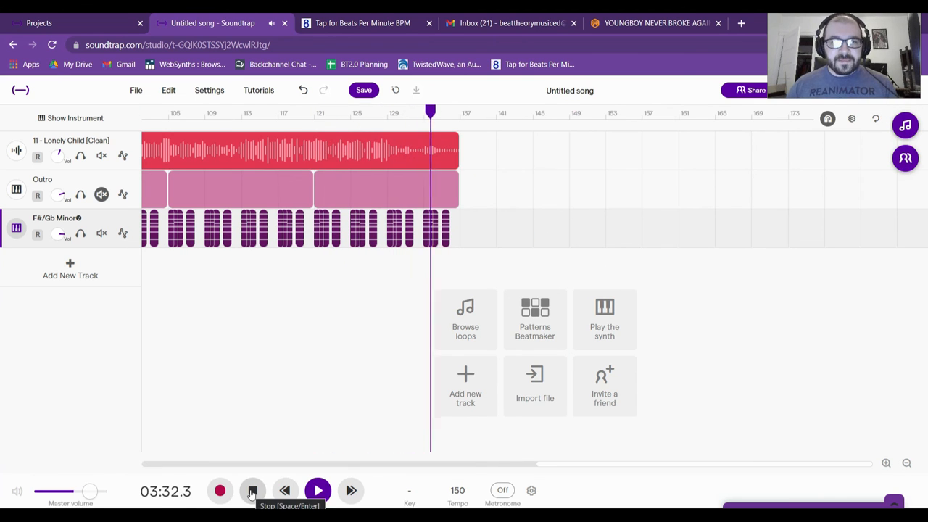
left_click(253, 491)
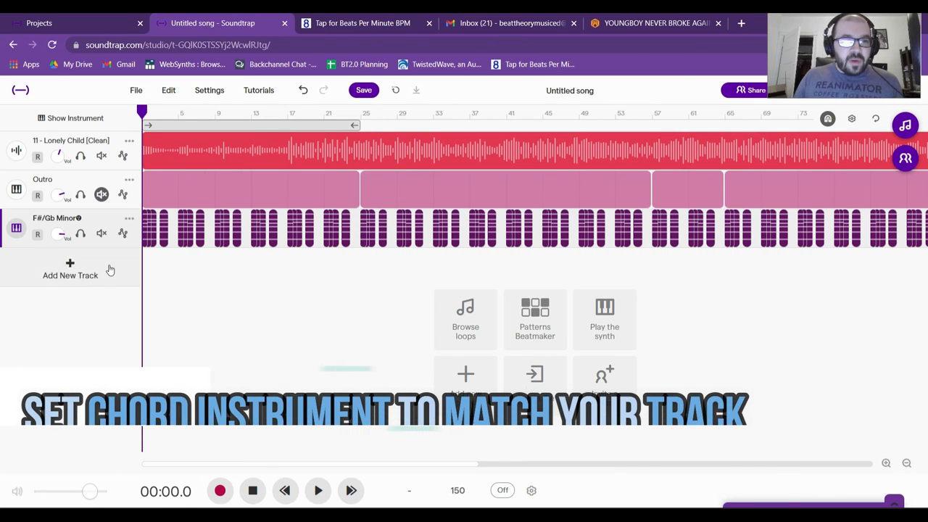
- Change the chord track's instrument to the Pink Carol preset from the Keyboards Pianos collection
left_click(16, 229)
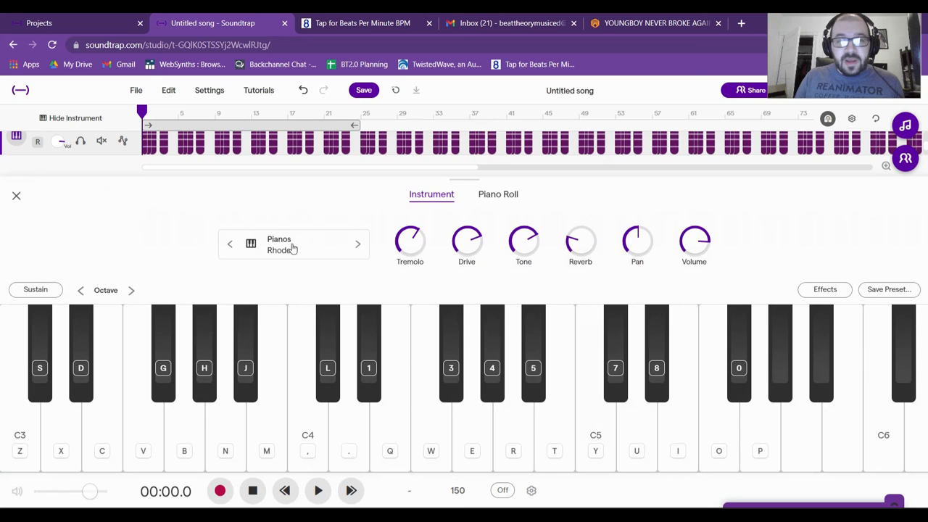
left_click(293, 248)
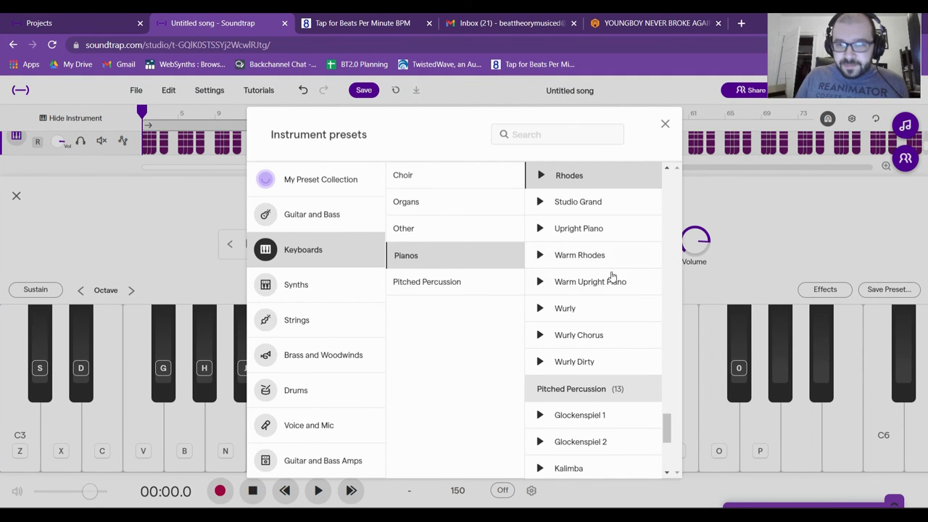
scroll(544, 247, "up", 5)
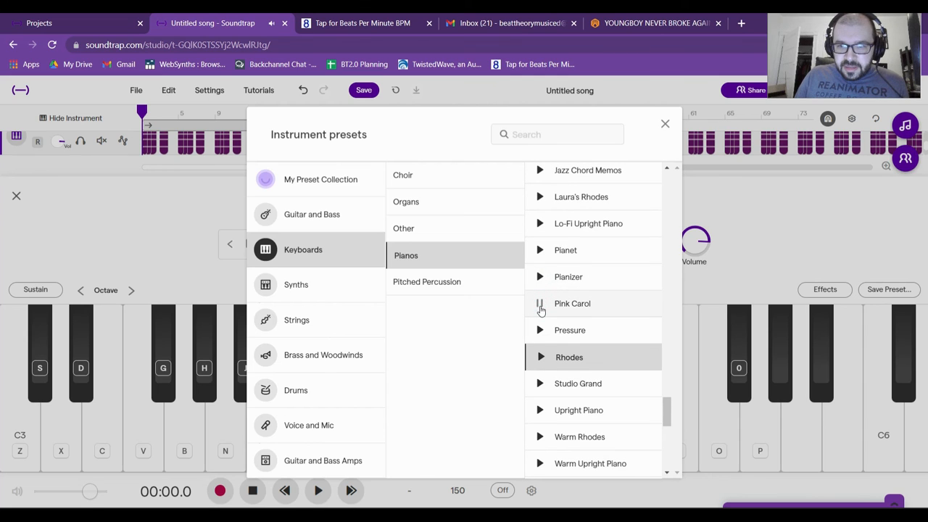
left_click(596, 304)
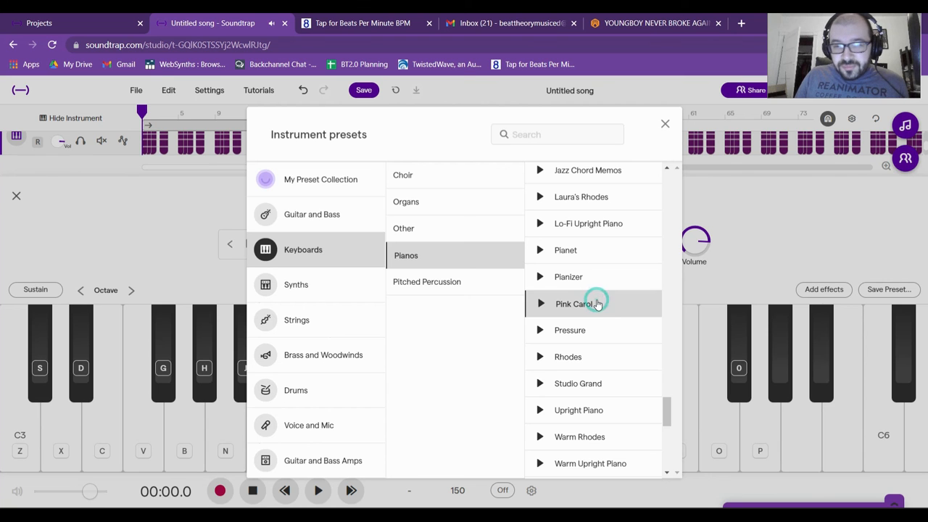
left_click(663, 124)
left_click(16, 195)
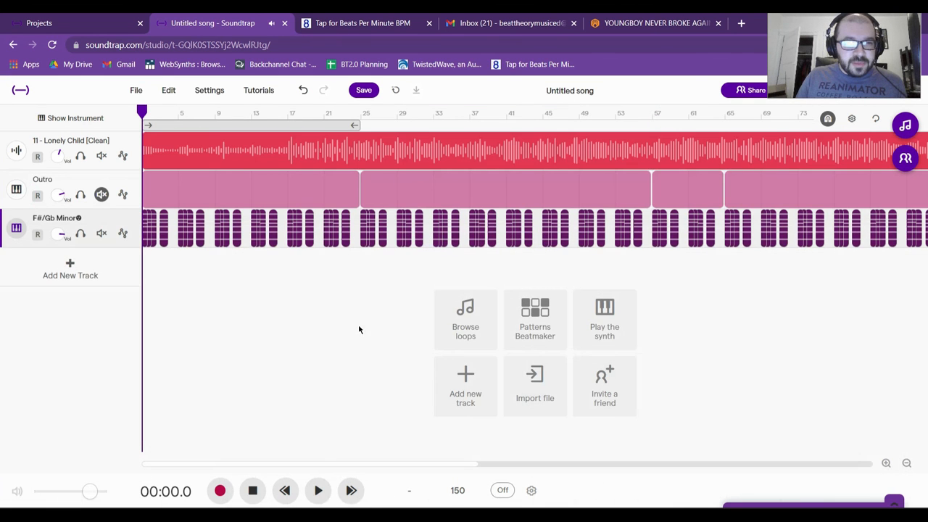
- Solo the chord track, play its opening bars with the new instrument, and stop playback
left_click(80, 234)
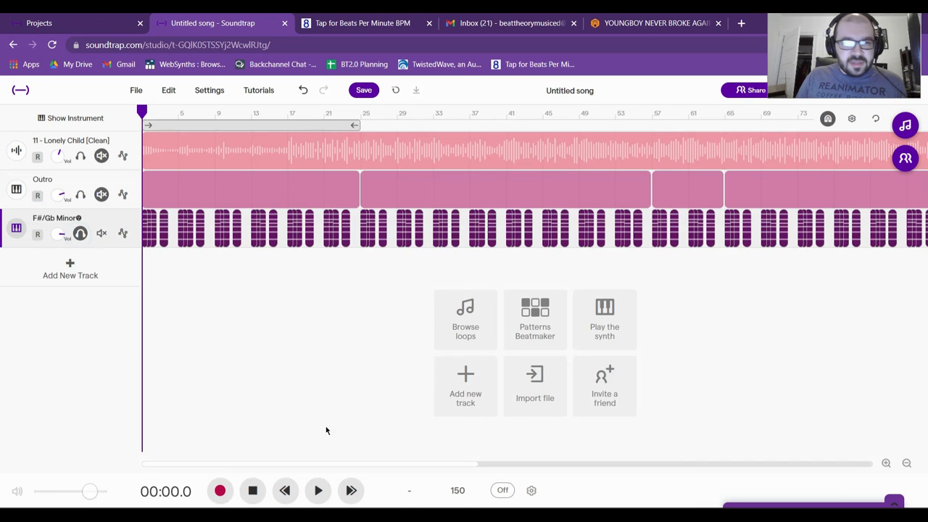
left_click(319, 489)
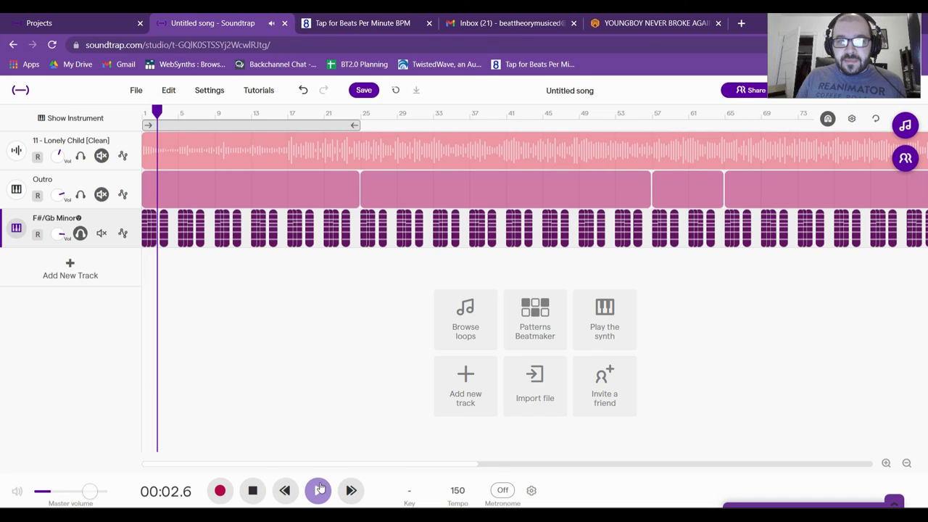
left_click(251, 491)
left_click(251, 491)
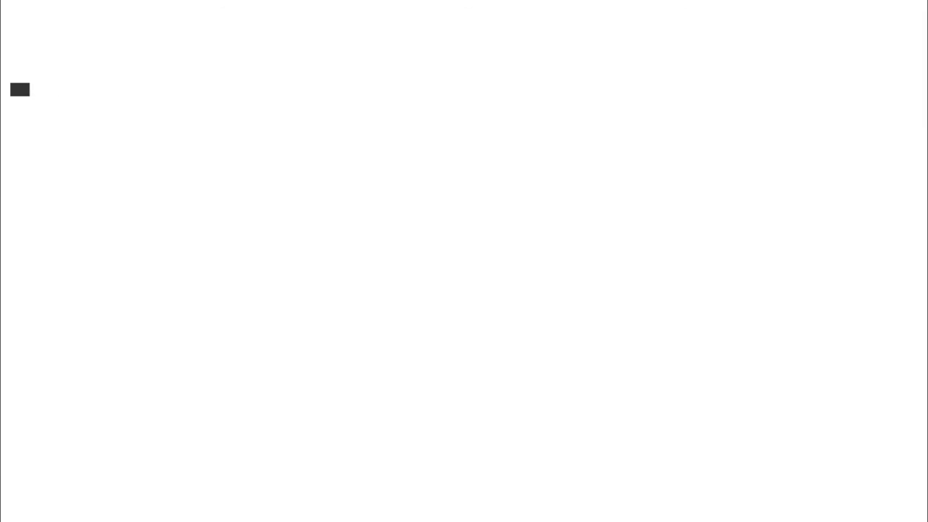